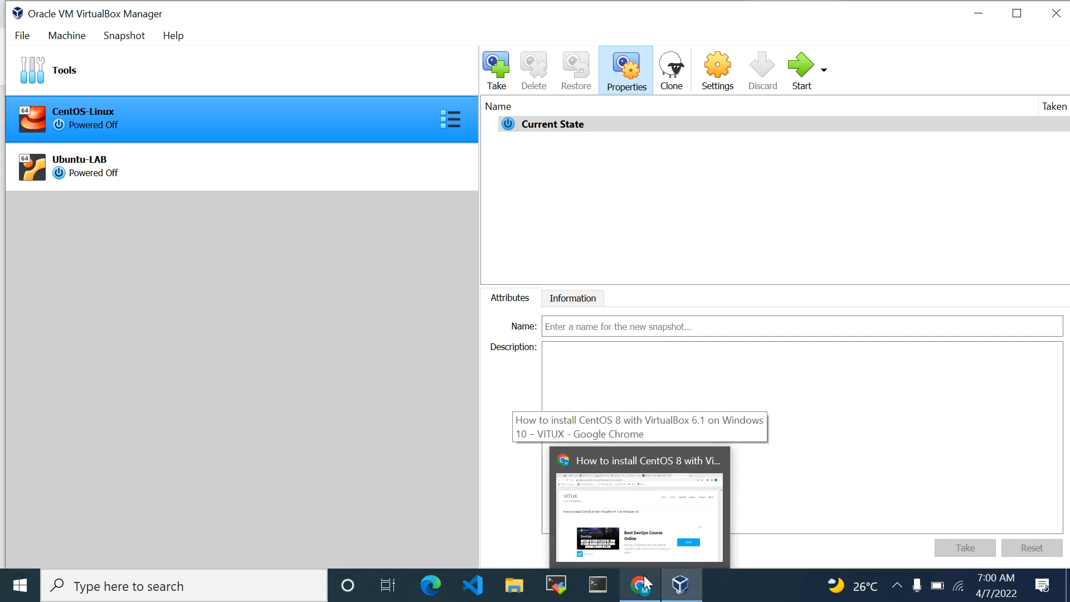
Switch to Chrome and read the introduction and two-part outline of the VITUX guide on installing CentOS 8 in VirtualBox
click(645, 583)
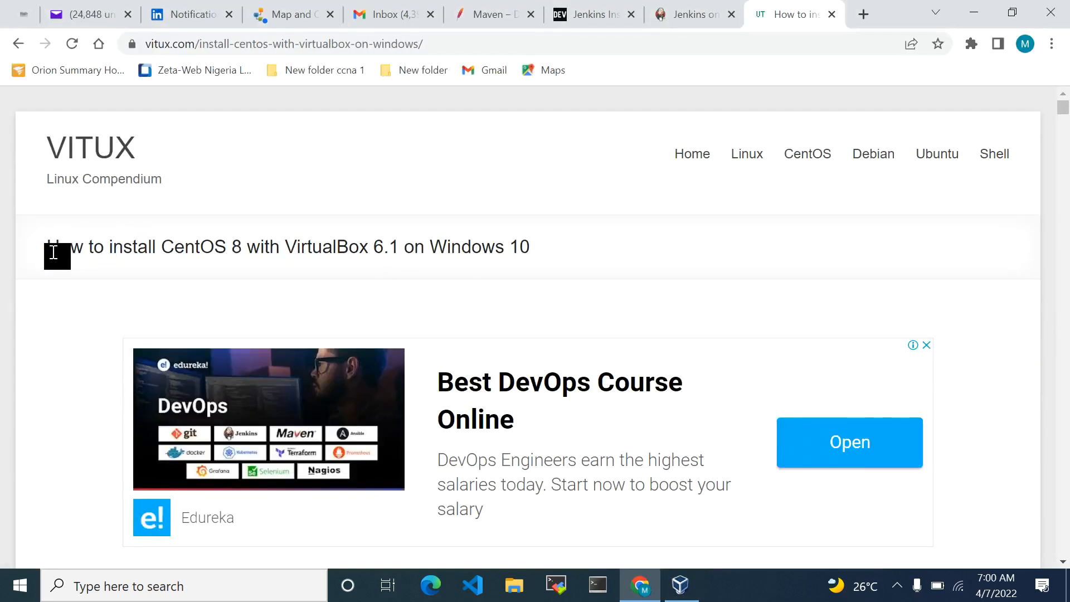
drag(50, 245, 547, 260)
click(548, 259)
drag(1063, 115, 1067, 128)
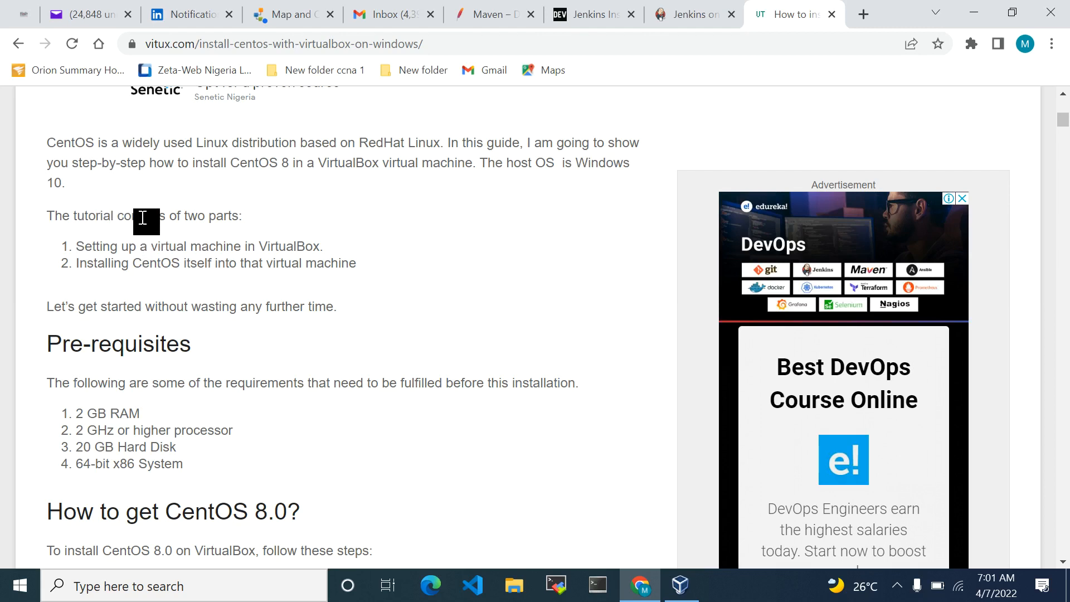
drag(77, 246, 346, 253)
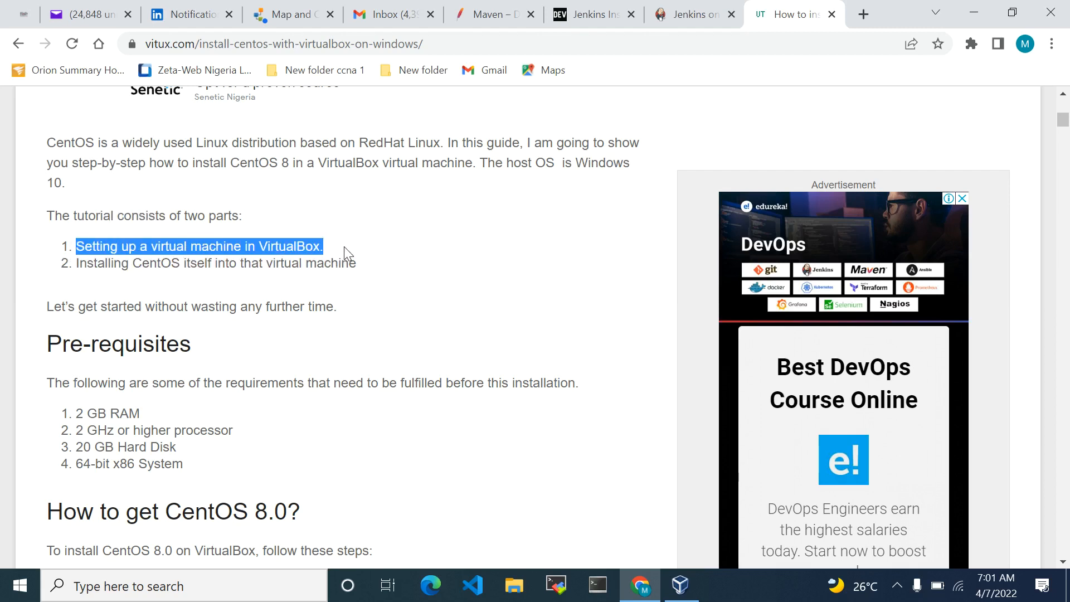
drag(76, 263, 363, 275)
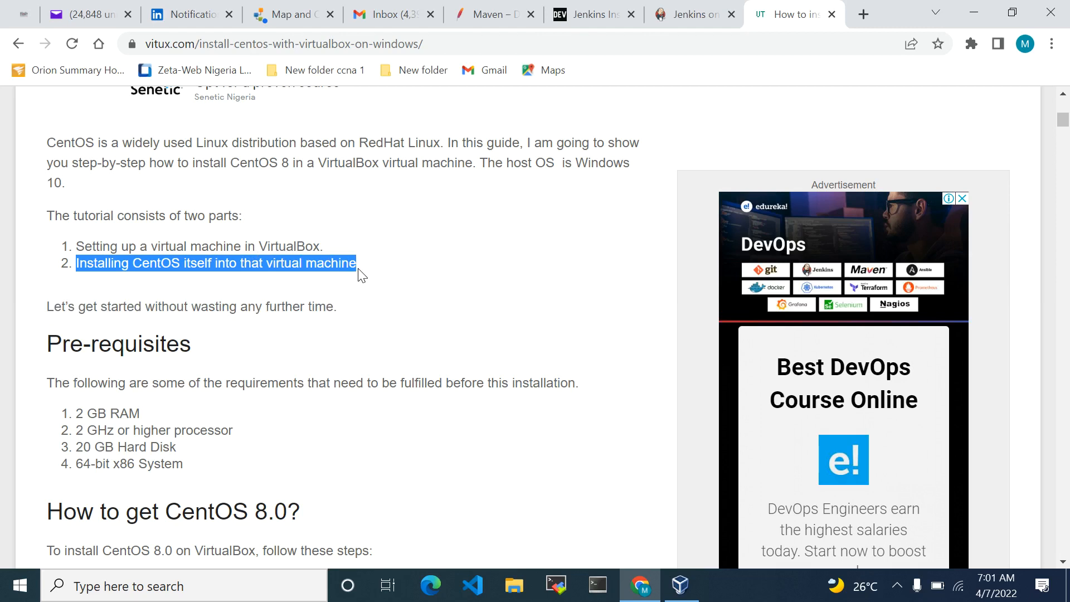
click(363, 275)
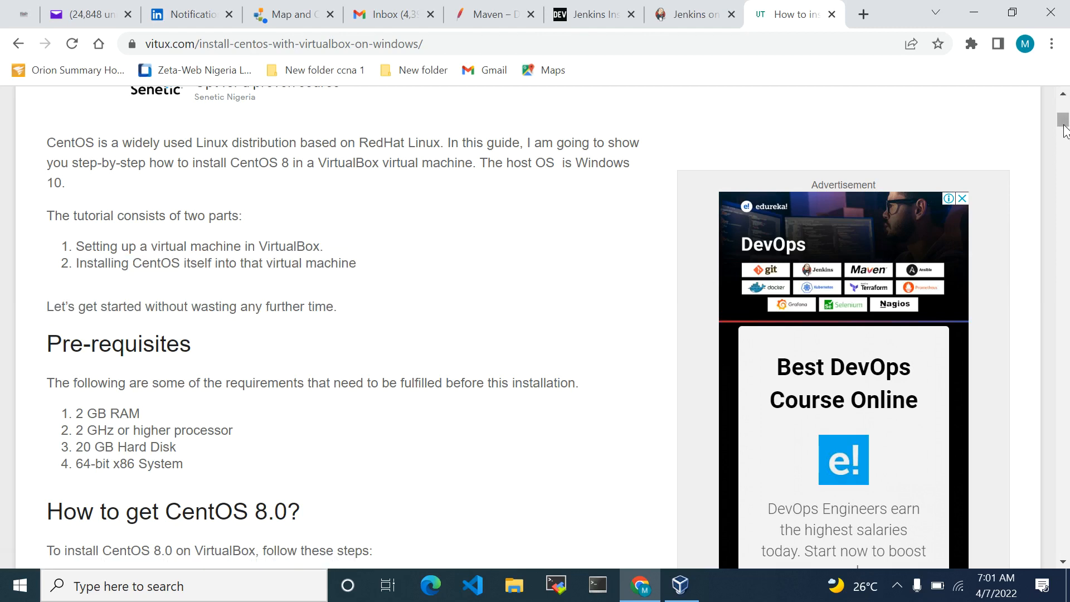
Review the guide's CentOS download, virtual machine setup and installation steps through Step 45
scroll(1064, 123, down, 5)
scroll(1067, 137, down, 2)
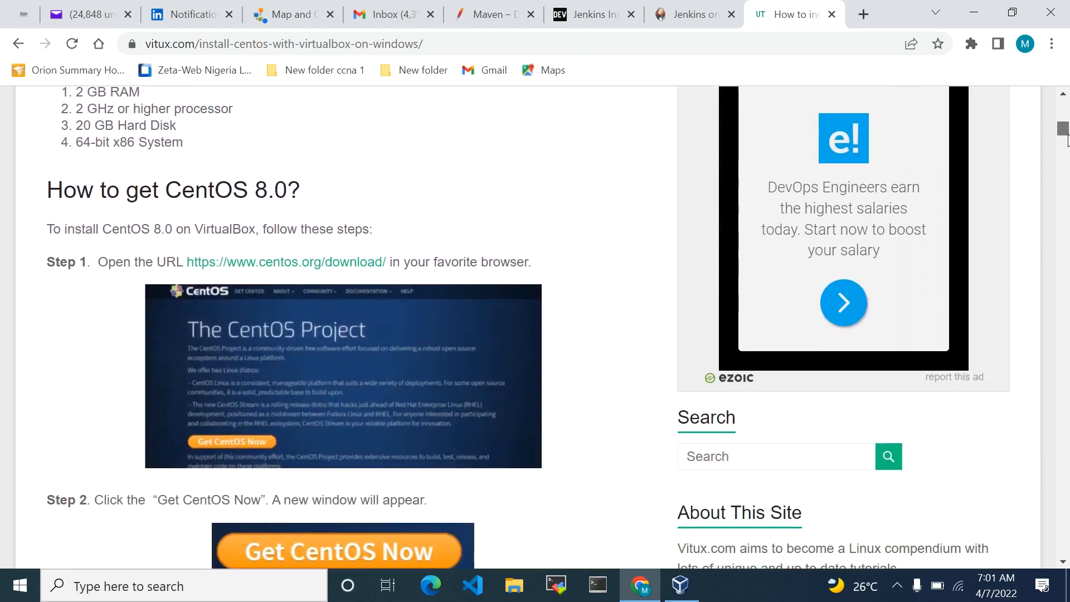
scroll(1068, 139, down, 1)
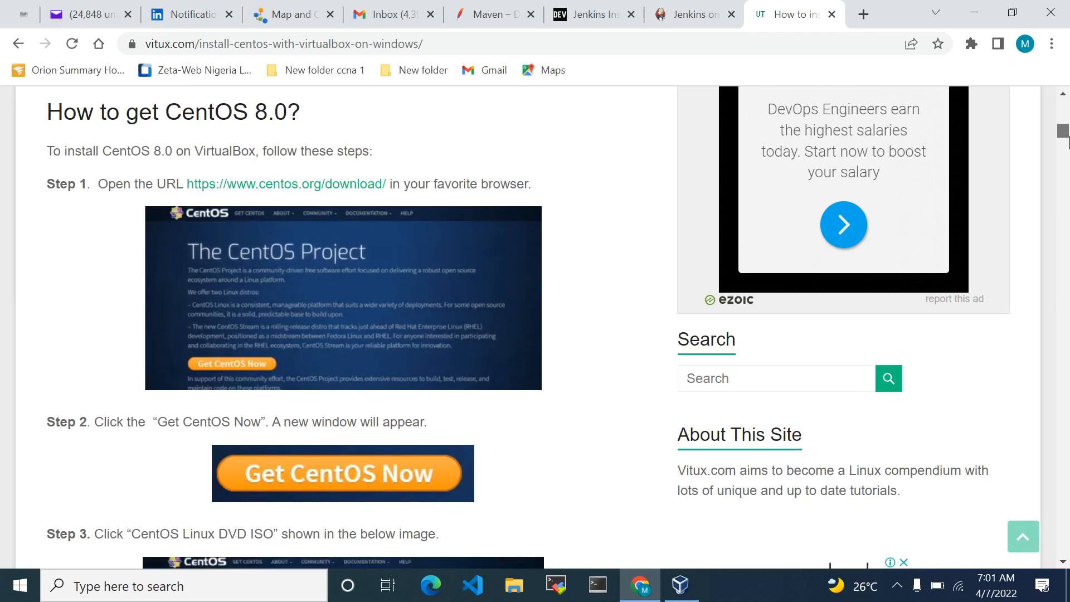
scroll(1068, 142, down, 4)
drag(1069, 148, 1068, 307)
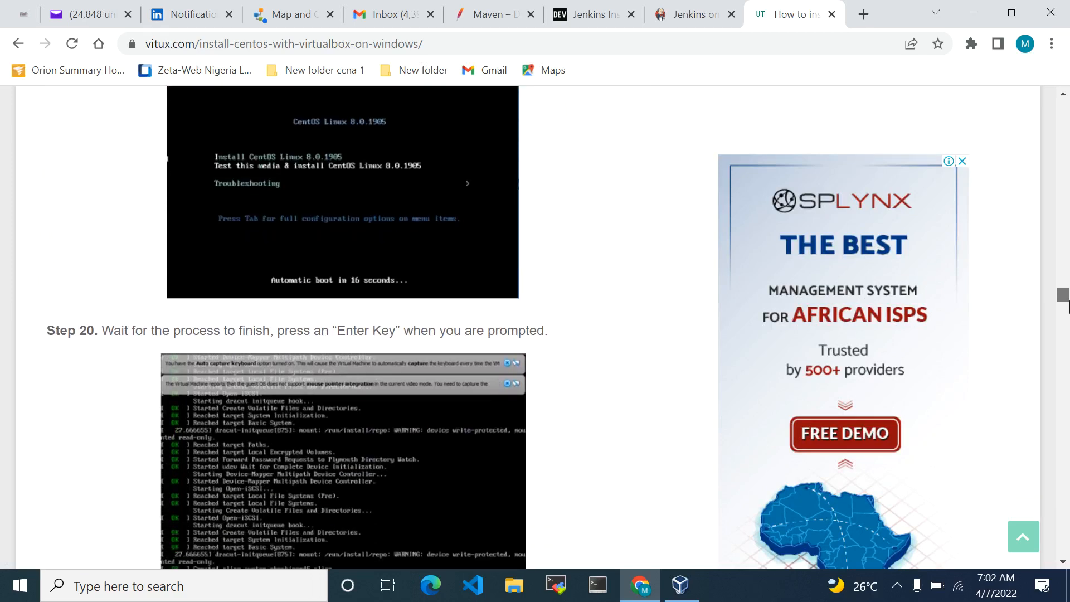
drag(1069, 307, 1068, 425)
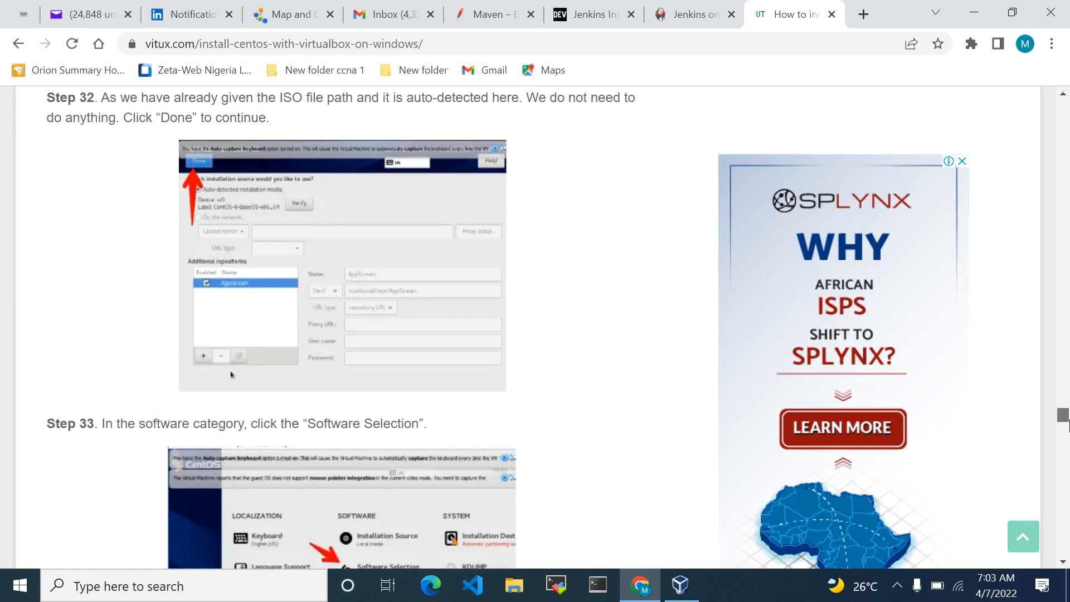
drag(1068, 425, 1068, 441)
scroll(1068, 441, down, 2)
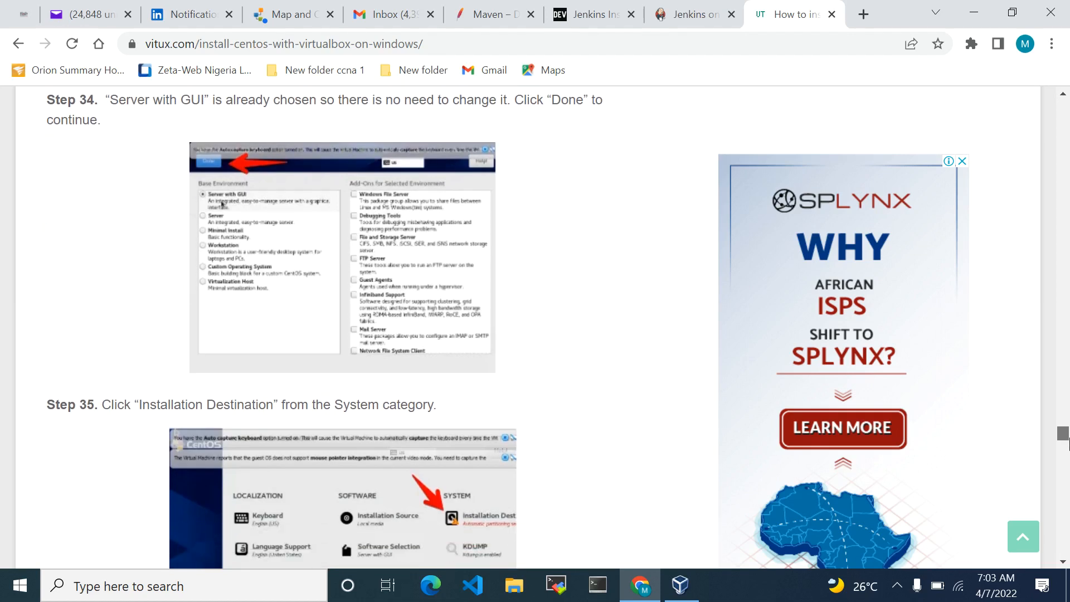
drag(1067, 440, 1066, 544)
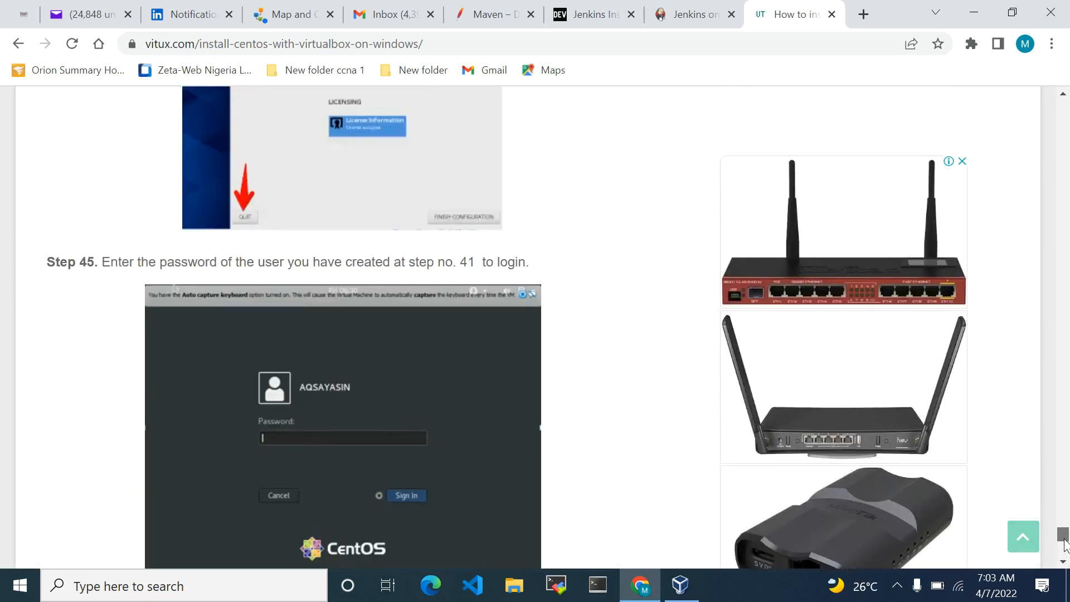
Switch to VirtualBox and start a new virtual machine named CentOS-LAB with type Linux and version Red Hat (64-bit)
click(675, 587)
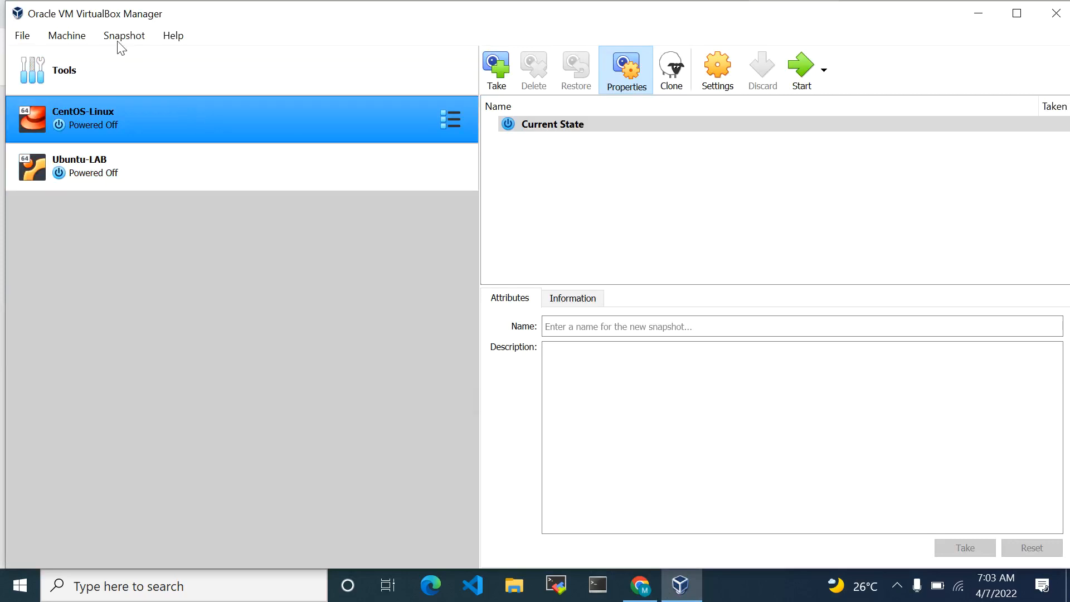
click(64, 37)
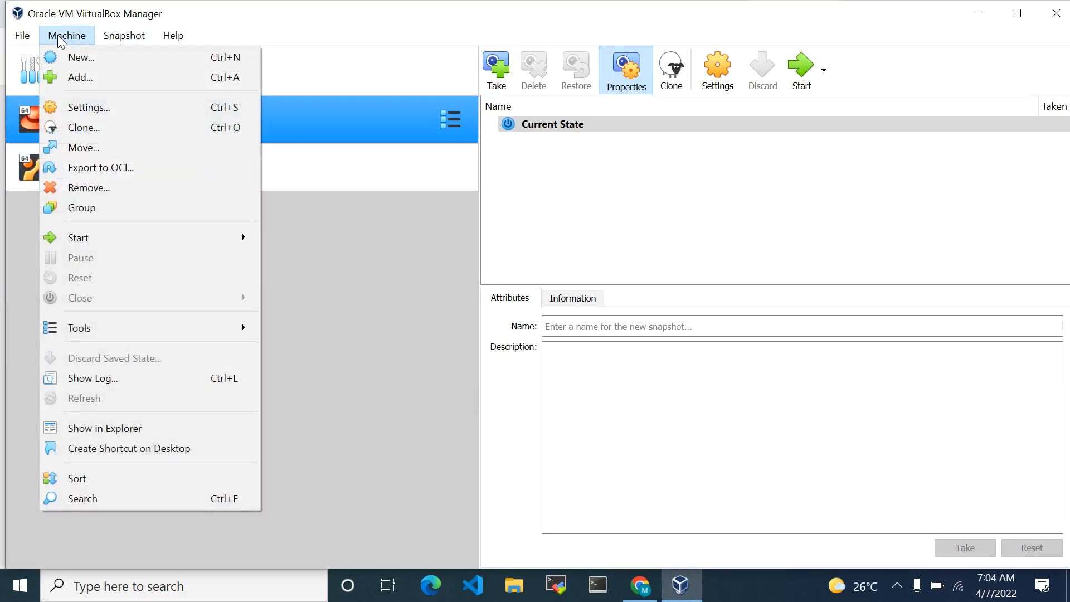
click(101, 61)
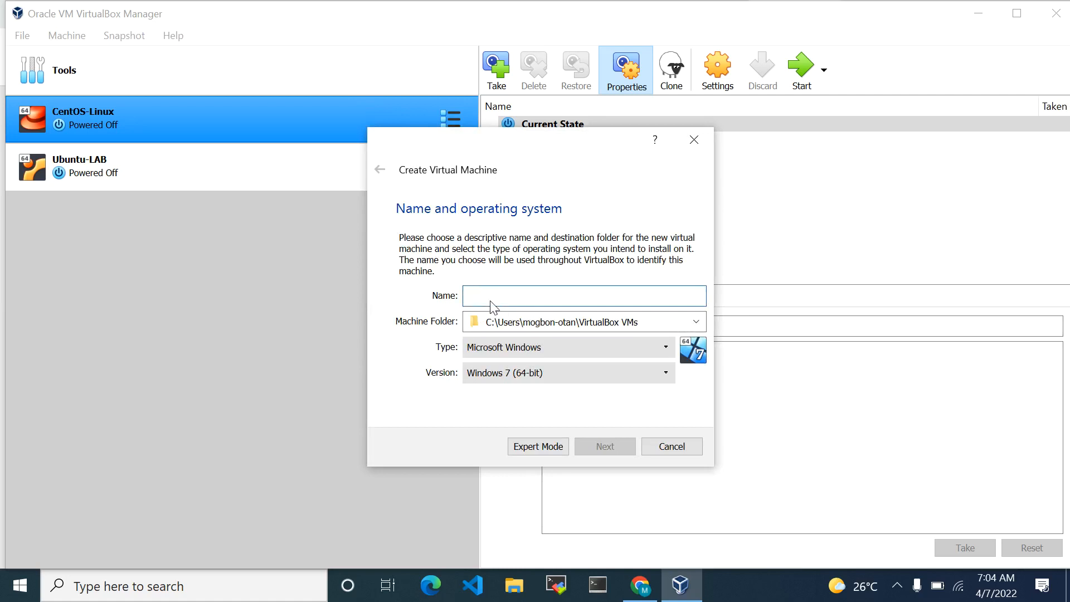
text(CentOS-LAB)
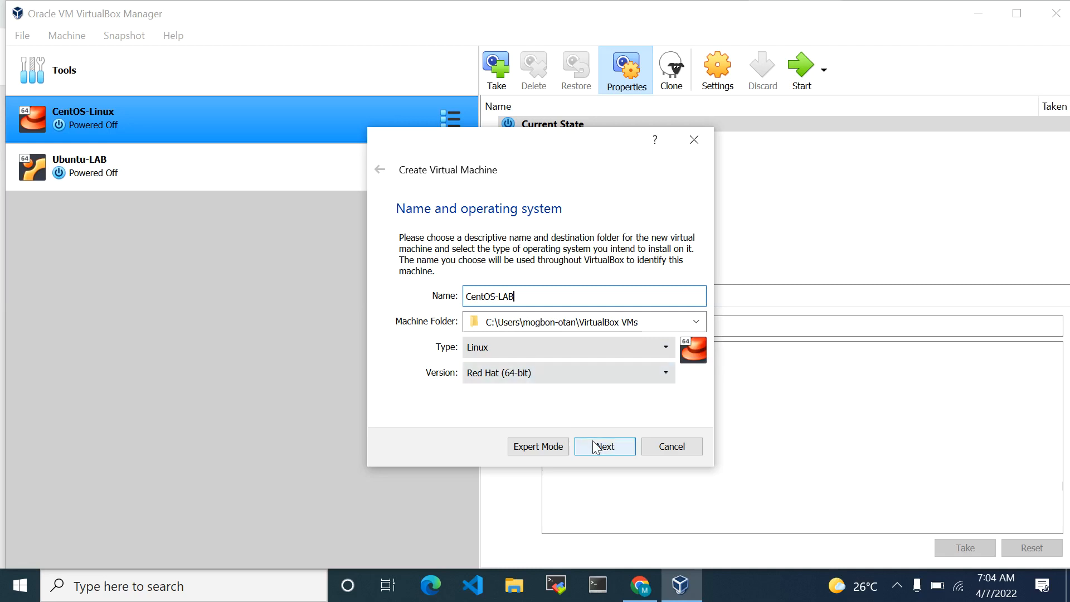
drag(529, 296, 460, 296)
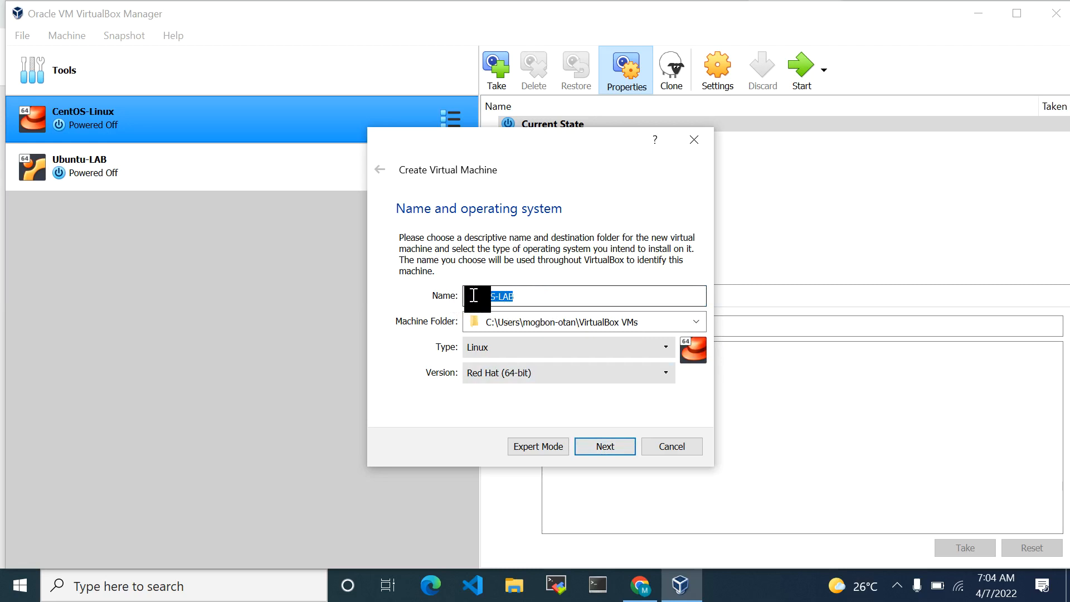
click(540, 296)
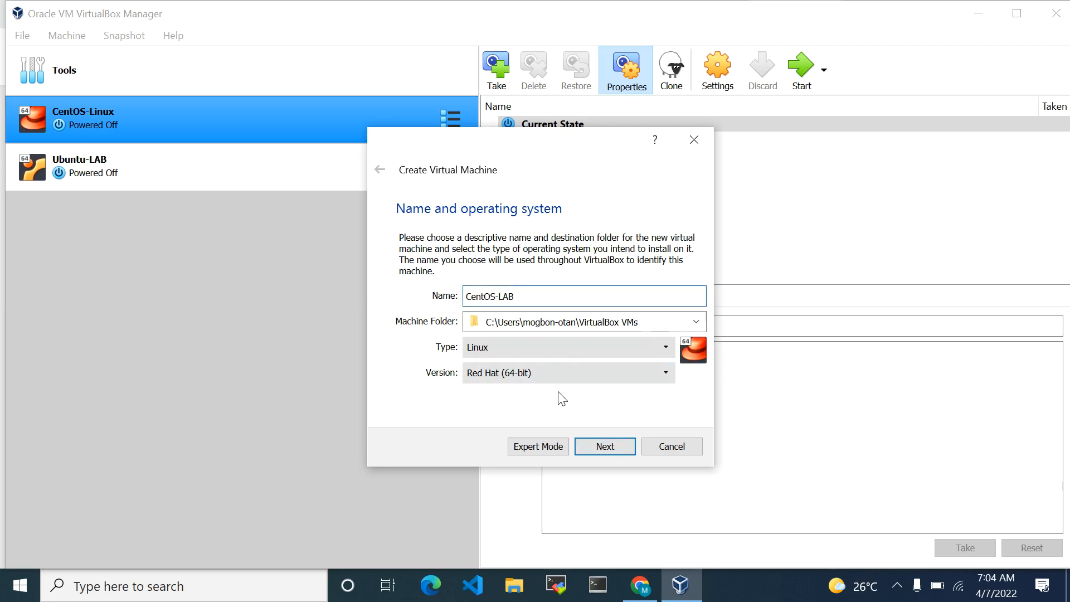
click(600, 449)
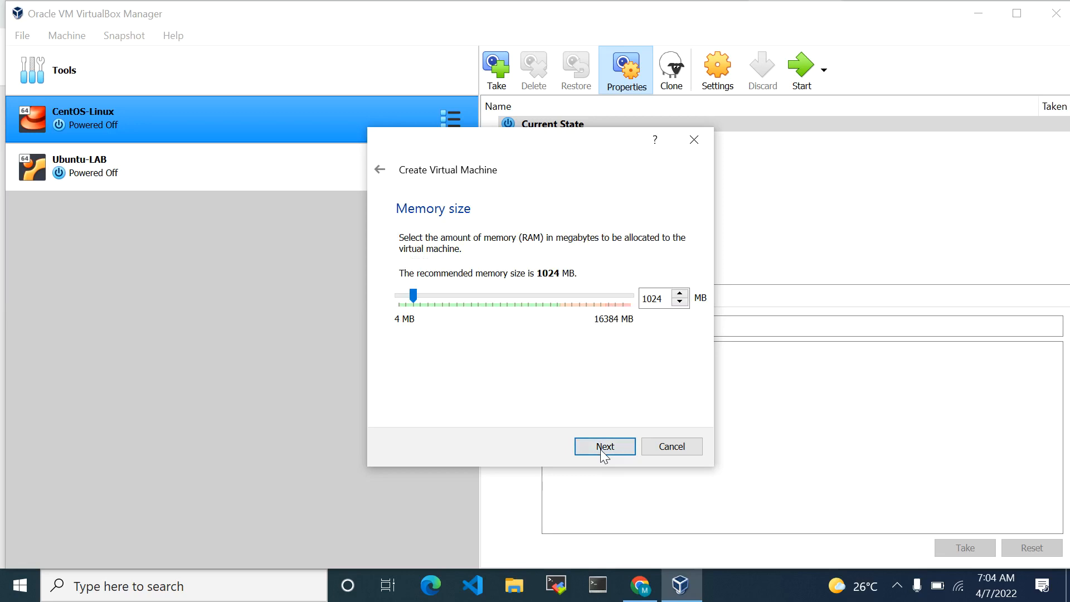
Create the machine with 1024 MB of memory and a new dynamically allocated VDI hard disk of the default size
click(600, 449)
click(600, 449)
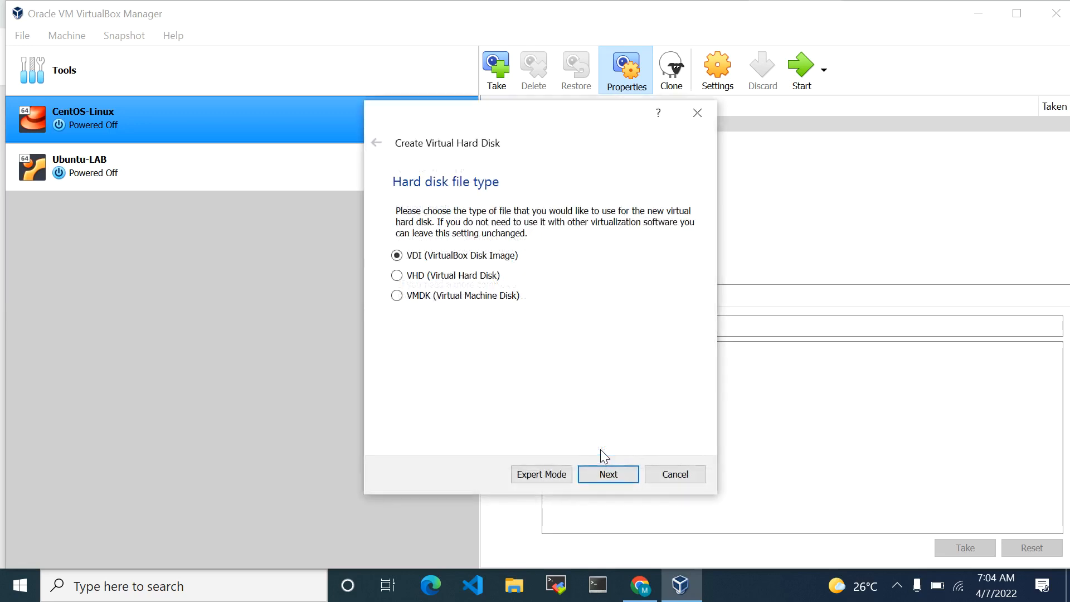
click(600, 478)
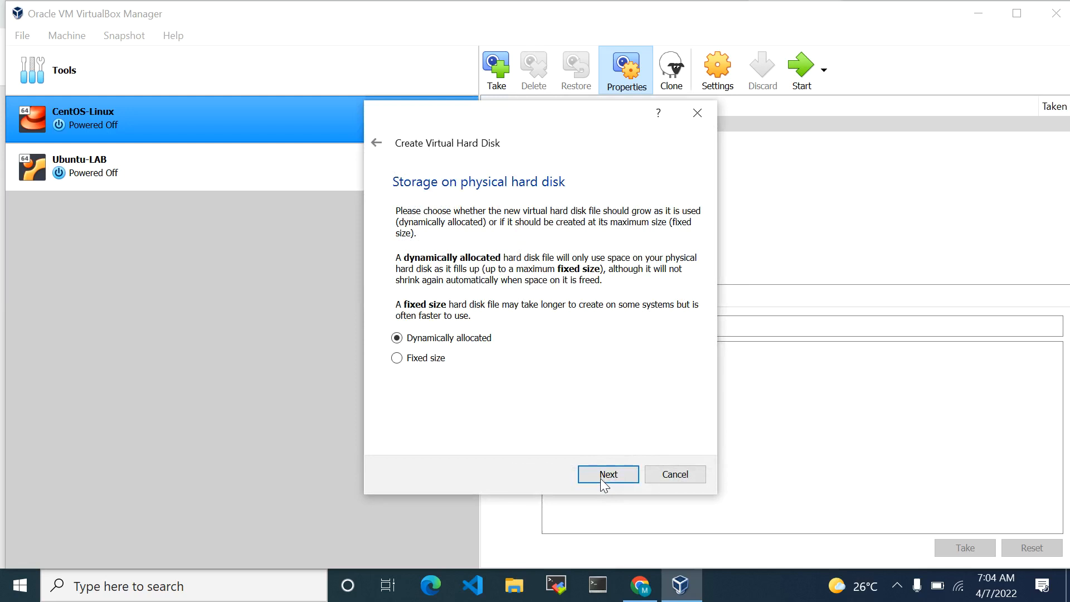
click(600, 478)
click(602, 479)
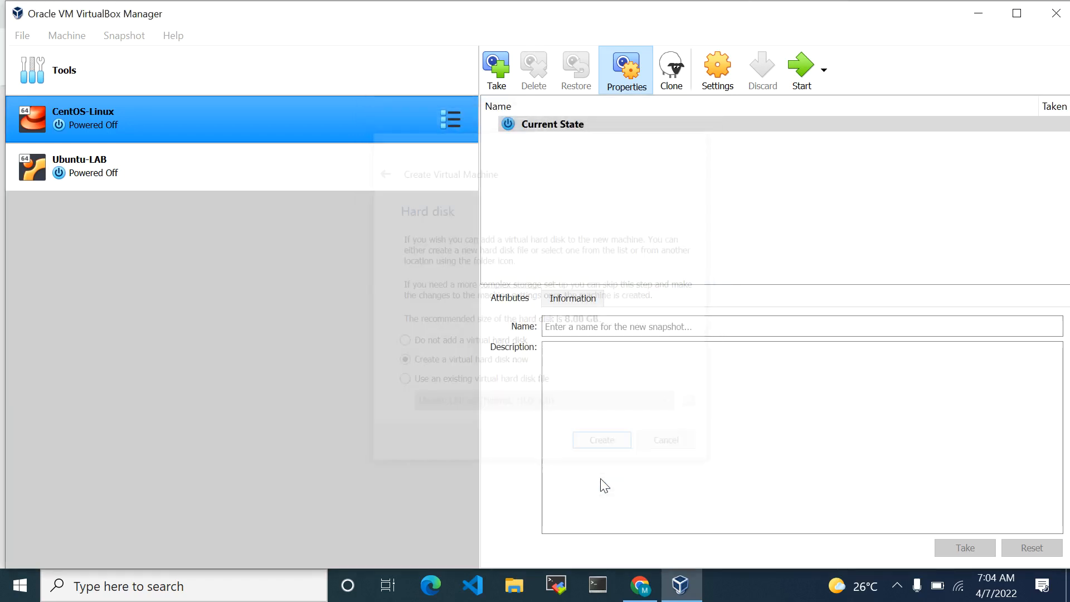
Check the shared clipboard and drag-and-drop settings of the existing CentOS-Linux machine
click(399, 124)
click(453, 118)
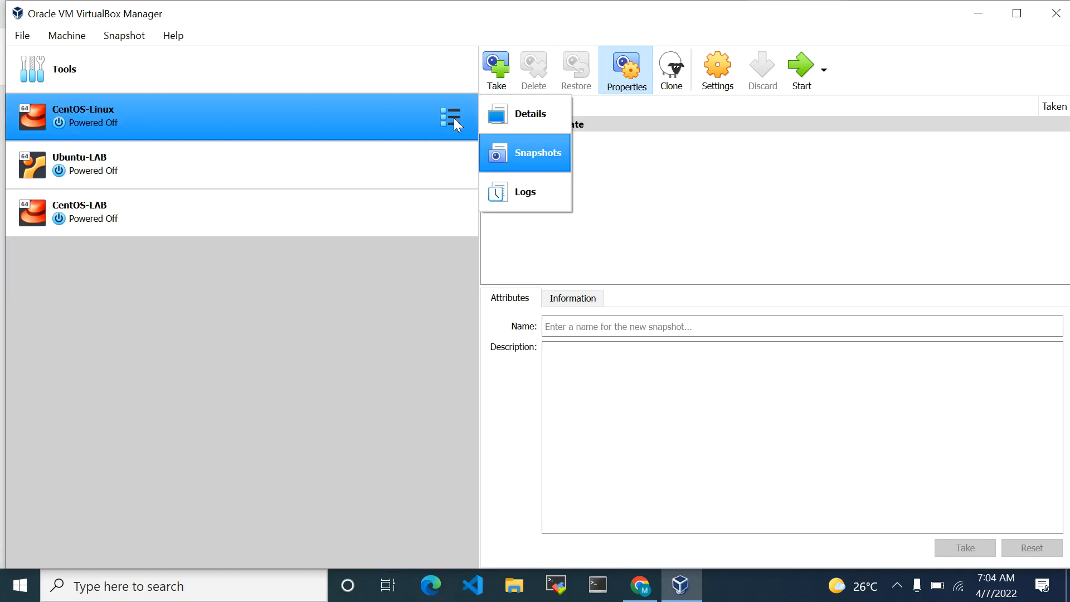
click(454, 118)
right_click(453, 118)
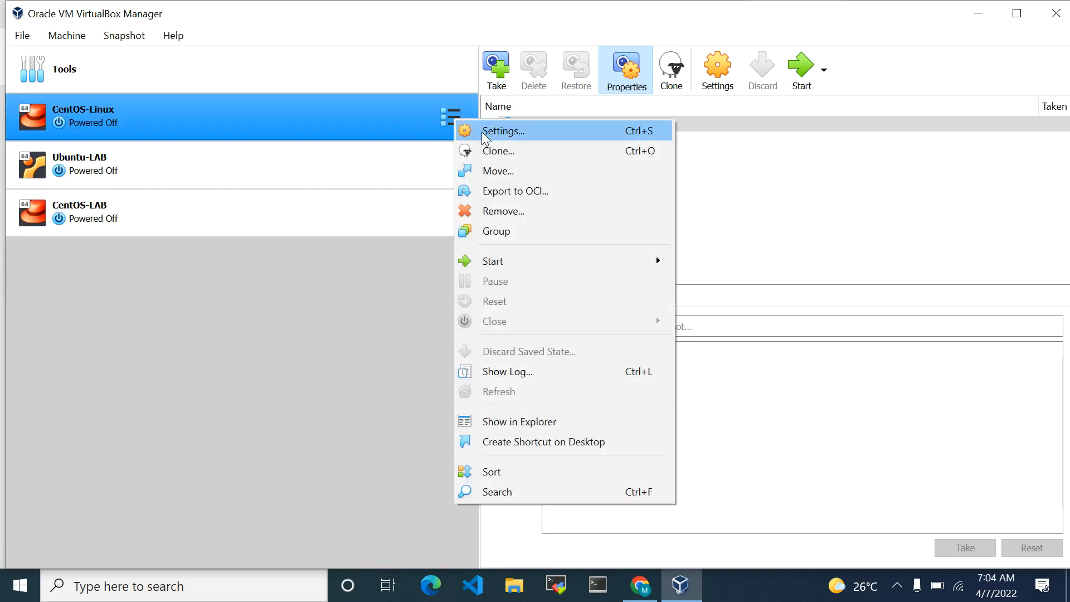
click(483, 134)
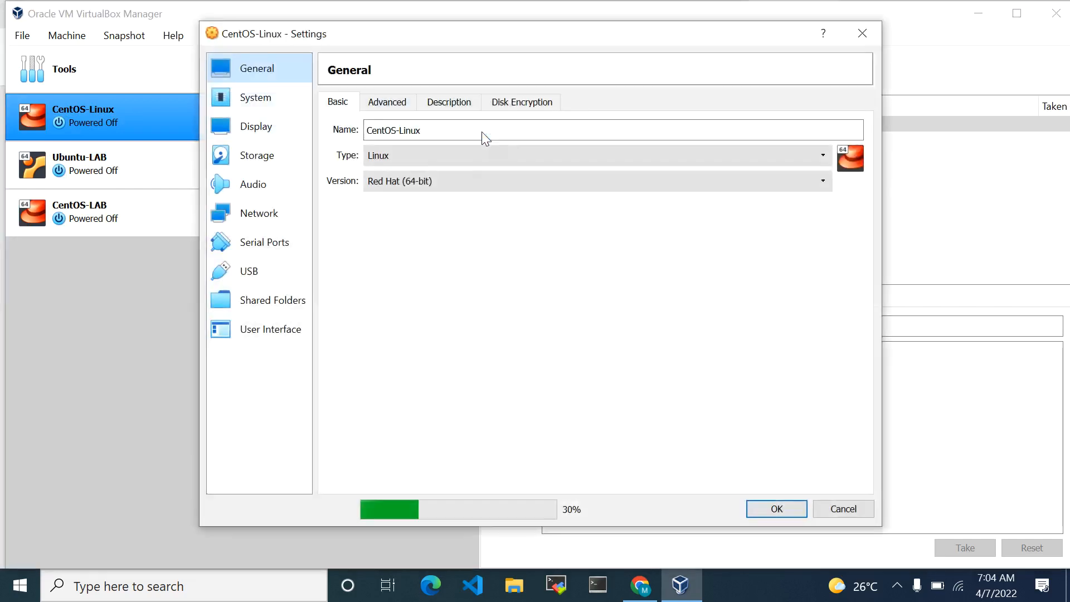
click(389, 106)
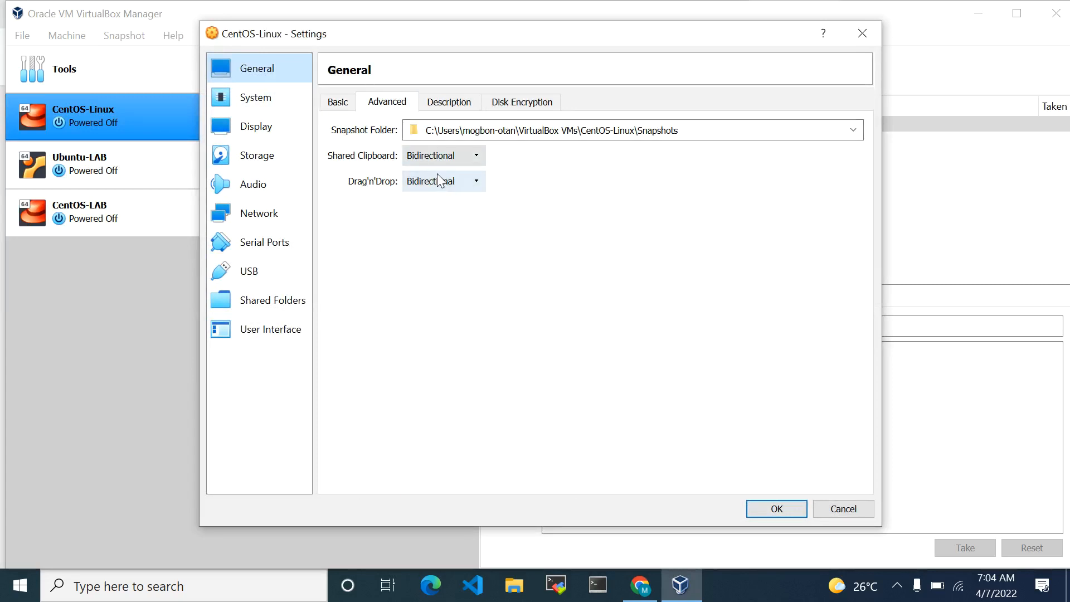
click(863, 33)
Set both Shared Clipboard and Drag'n'Drop to Bidirectional in the CentOS-LAB machine's settings
click(284, 230)
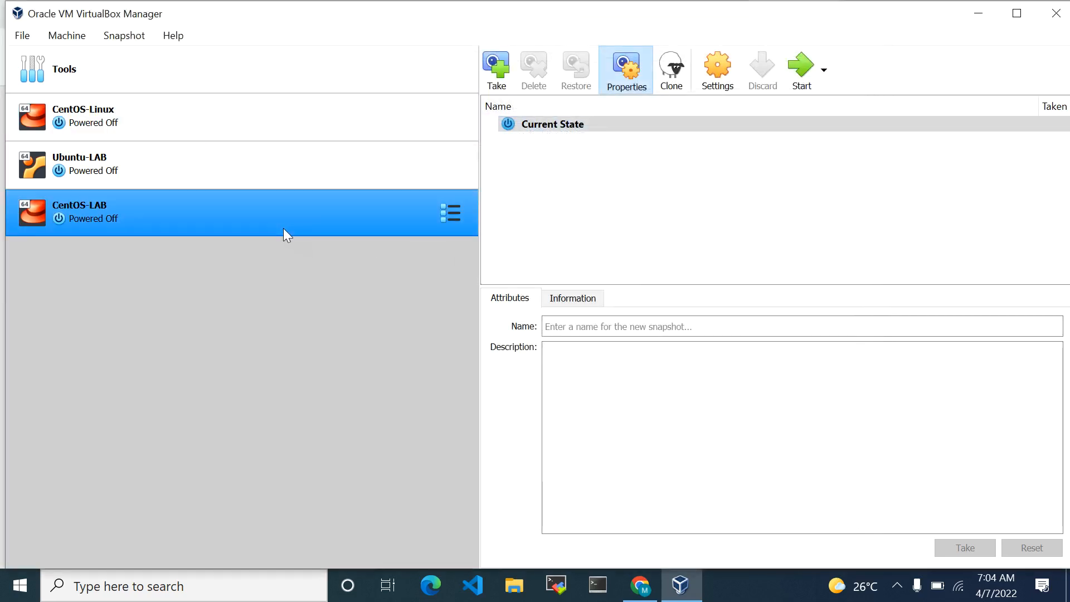
right_click(459, 212)
click(492, 228)
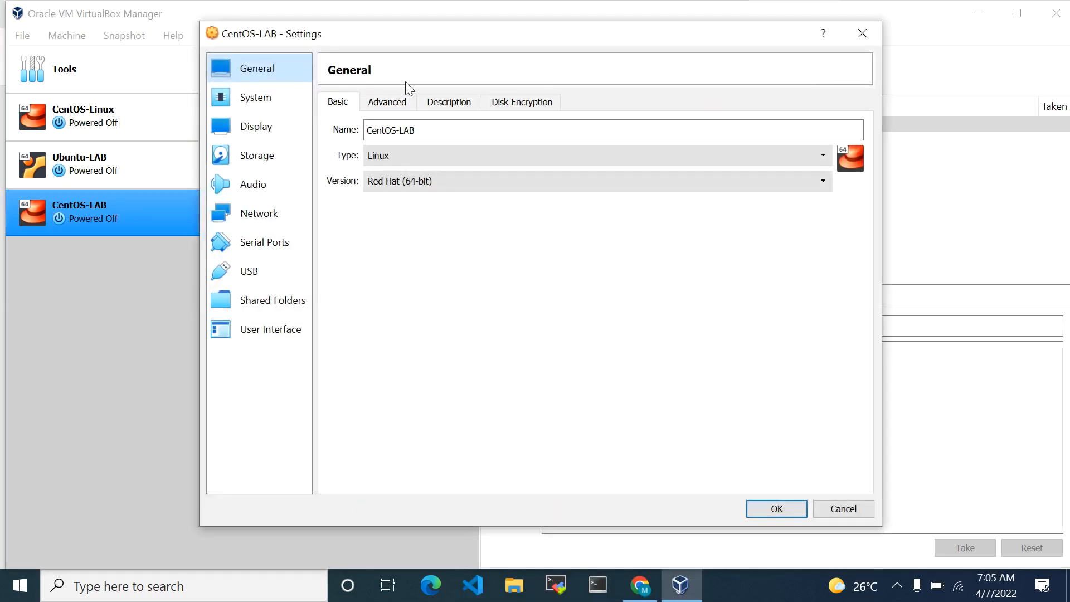
click(399, 105)
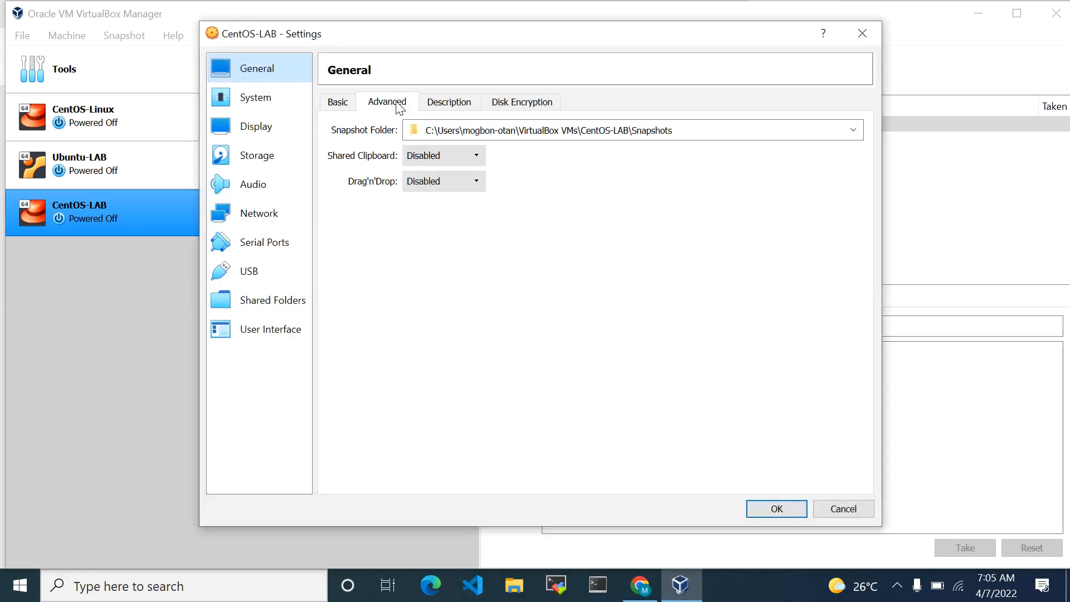
click(447, 154)
click(456, 206)
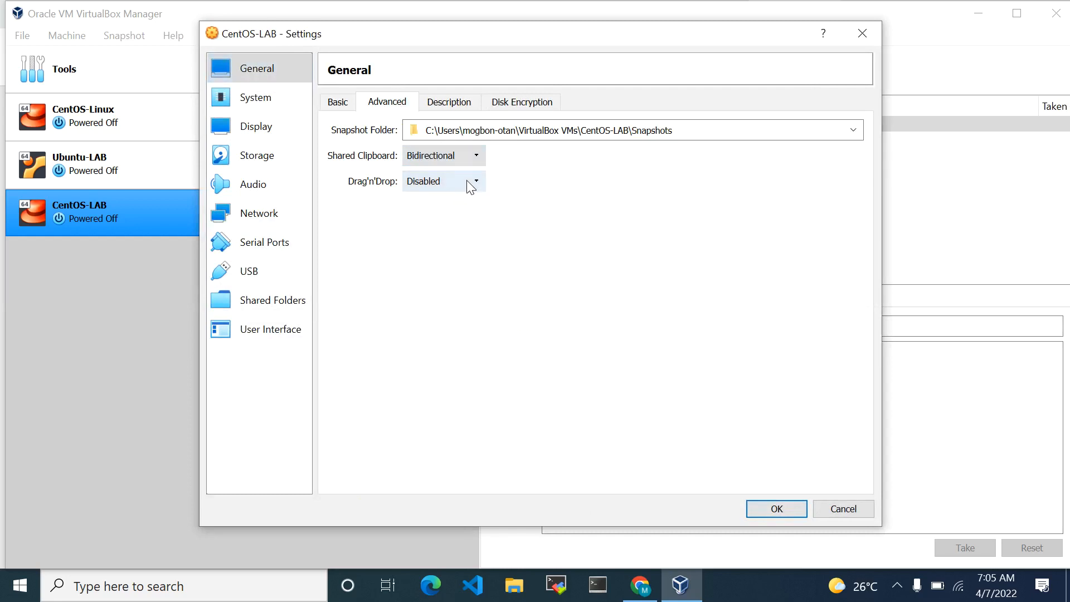
click(469, 183)
click(463, 233)
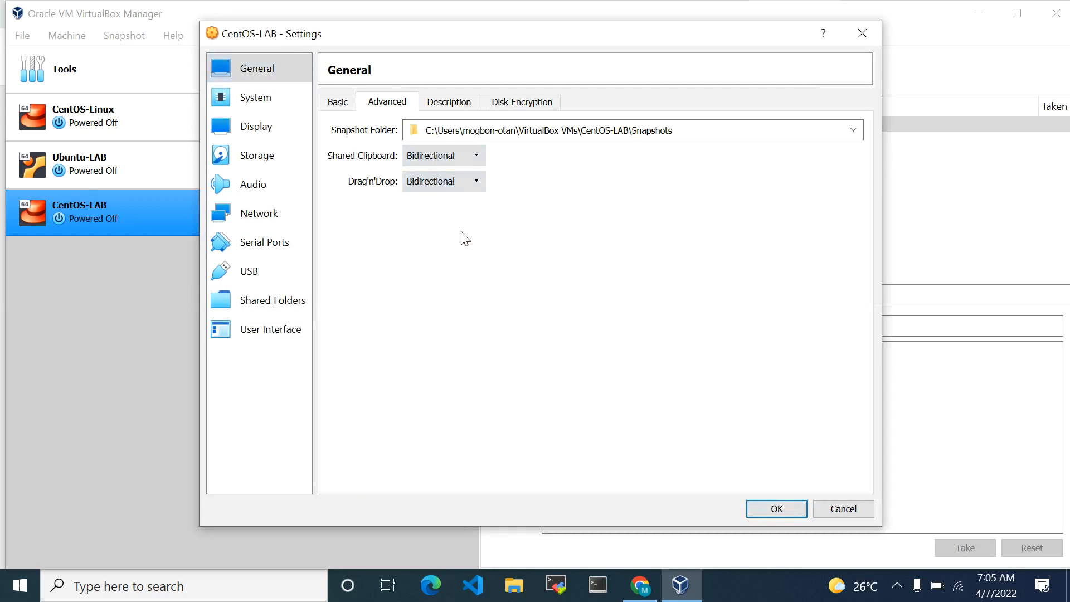
click(440, 103)
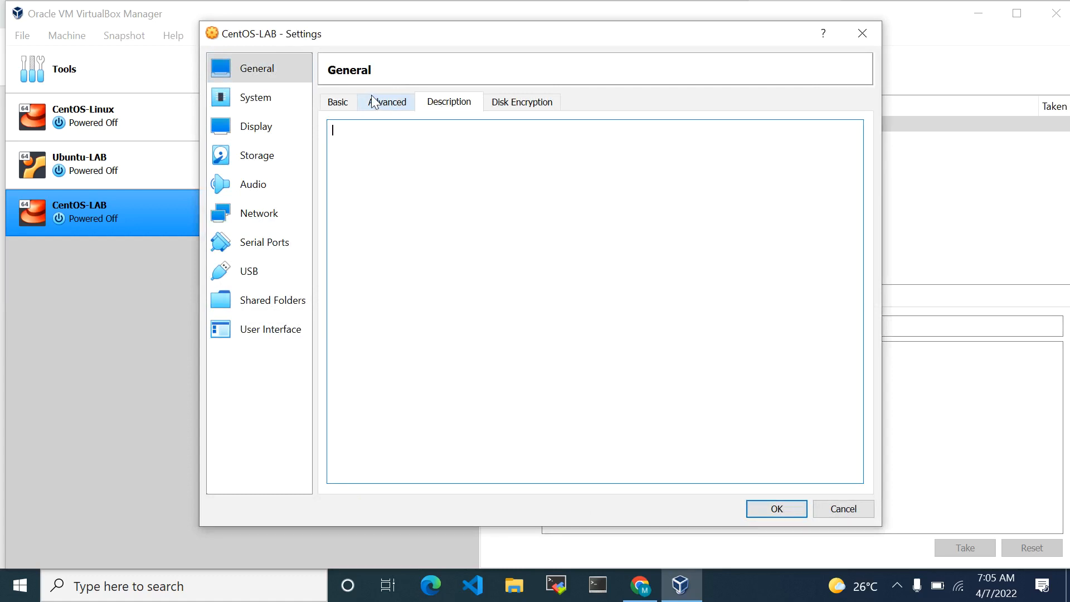
click(346, 102)
click(265, 99)
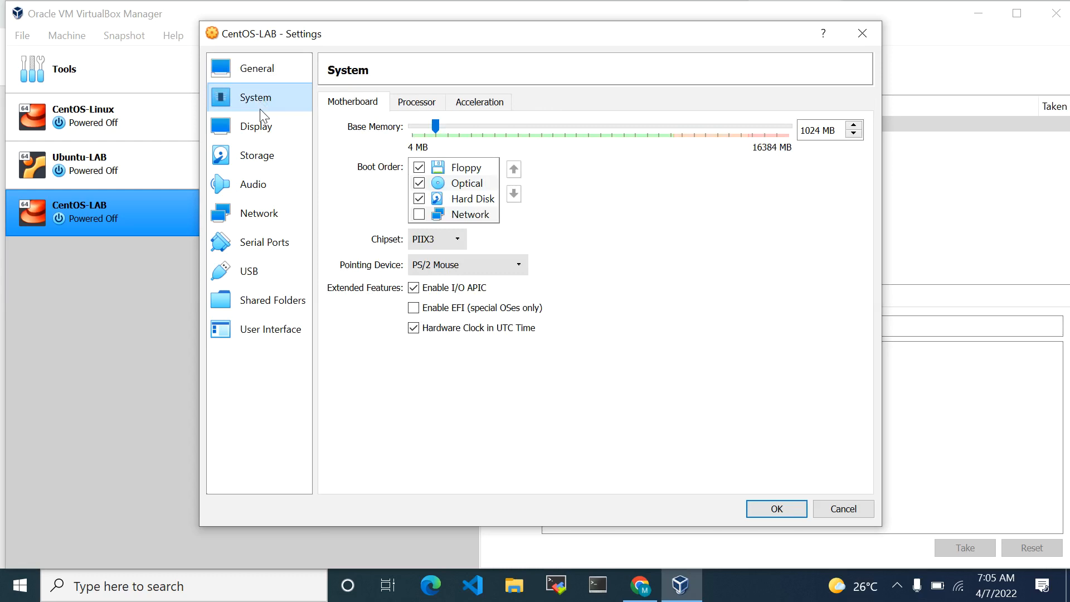
click(265, 138)
Attach CentOS-7-x86_64-DVD-2009.iso from the Downloads folder to the CentOS-LAB machine's empty optical drive and save the settings
click(272, 168)
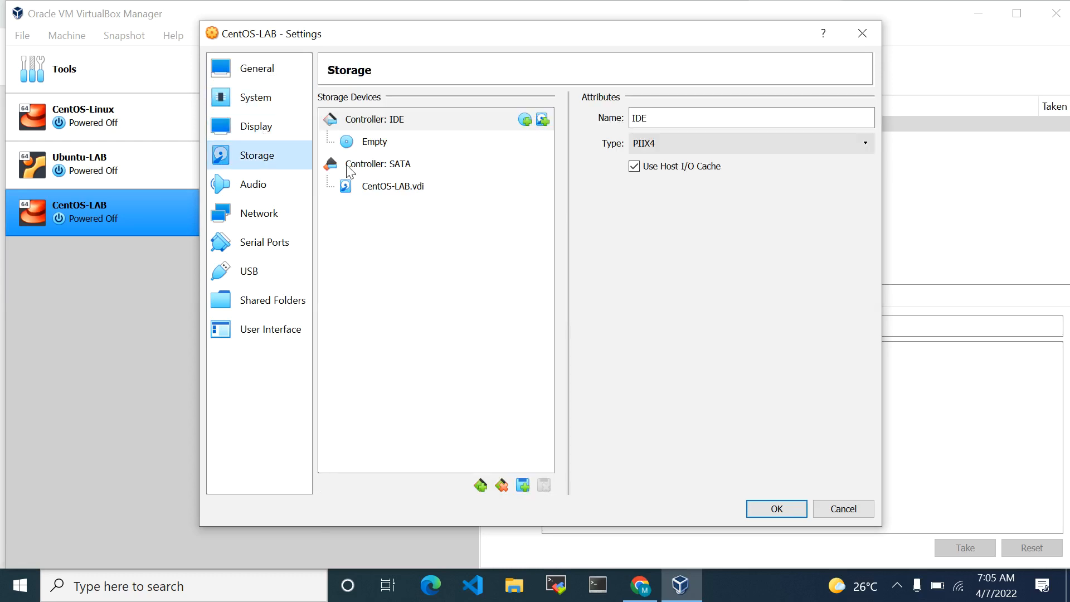
click(364, 146)
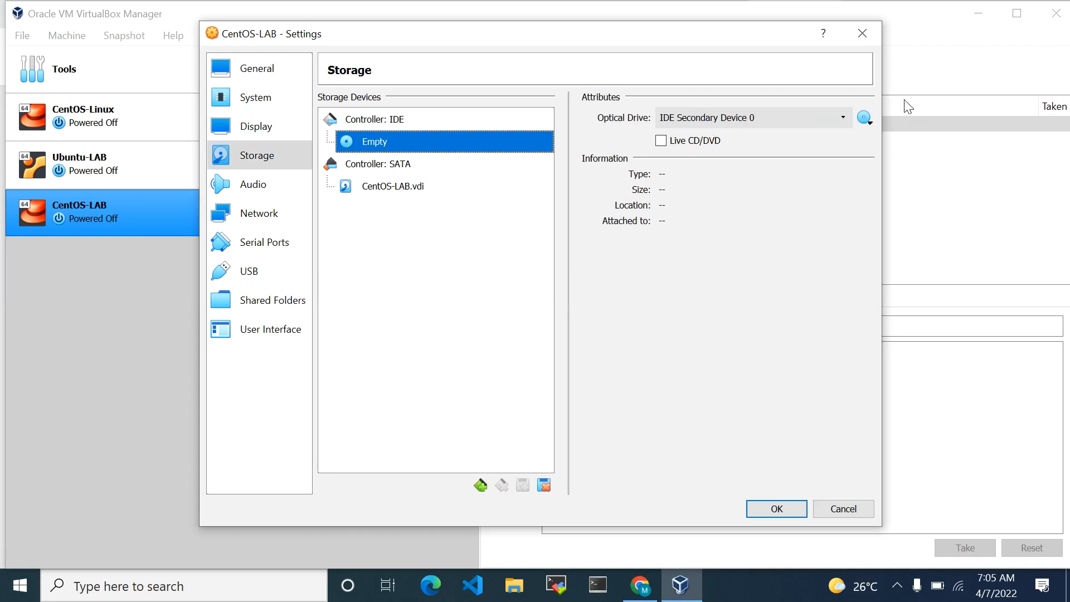
click(865, 118)
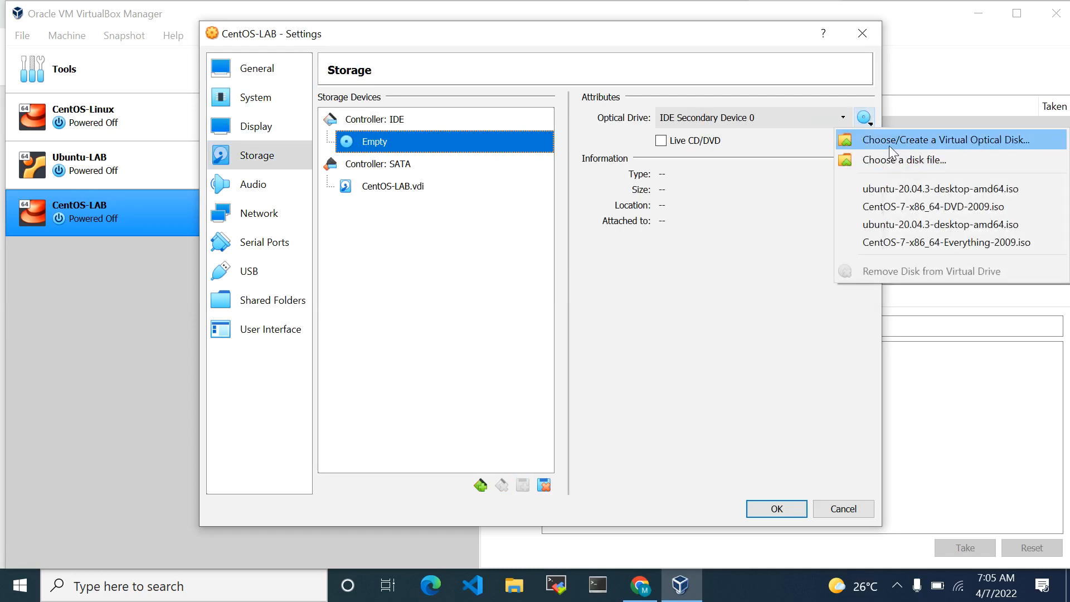
click(893, 161)
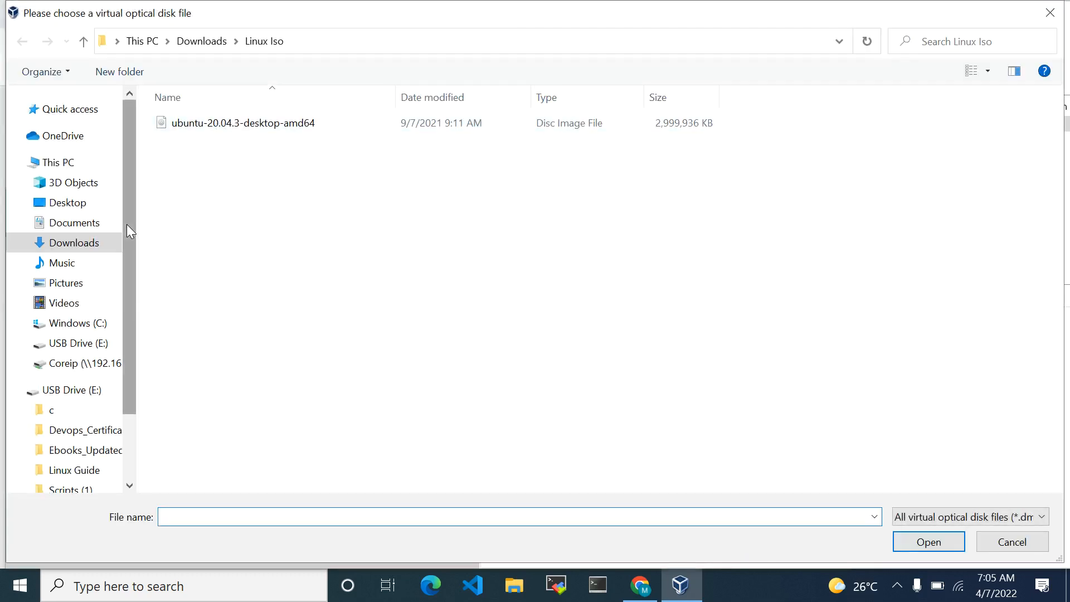
click(76, 247)
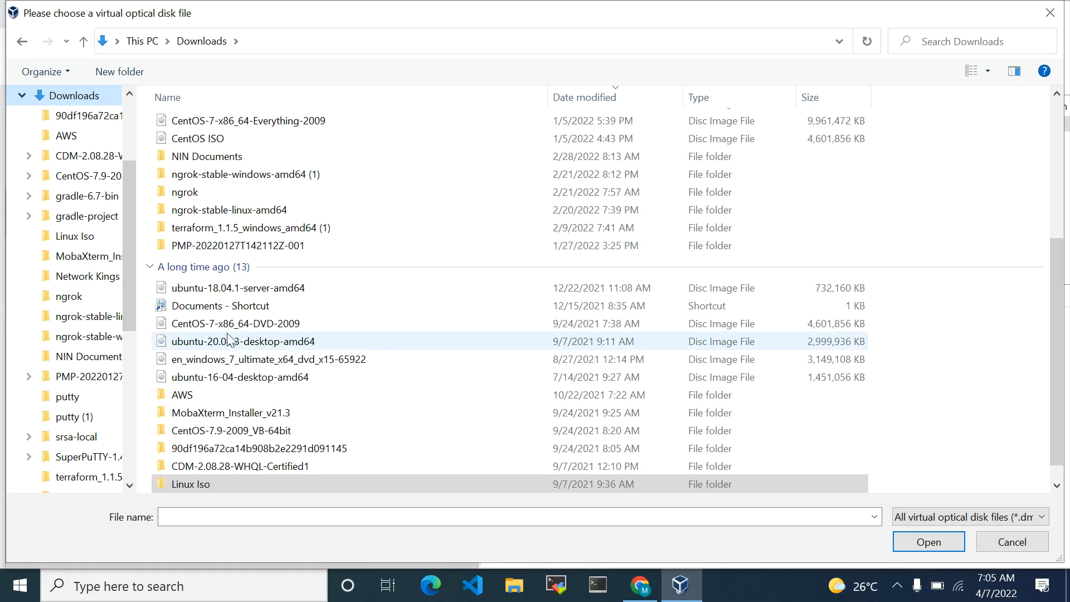
double_click(240, 328)
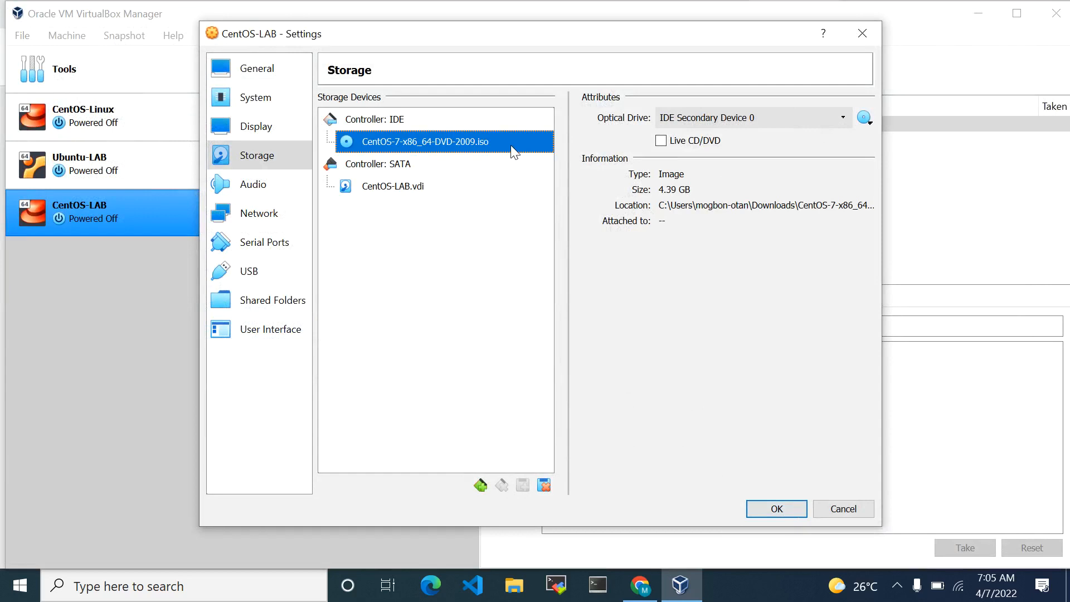
click(787, 505)
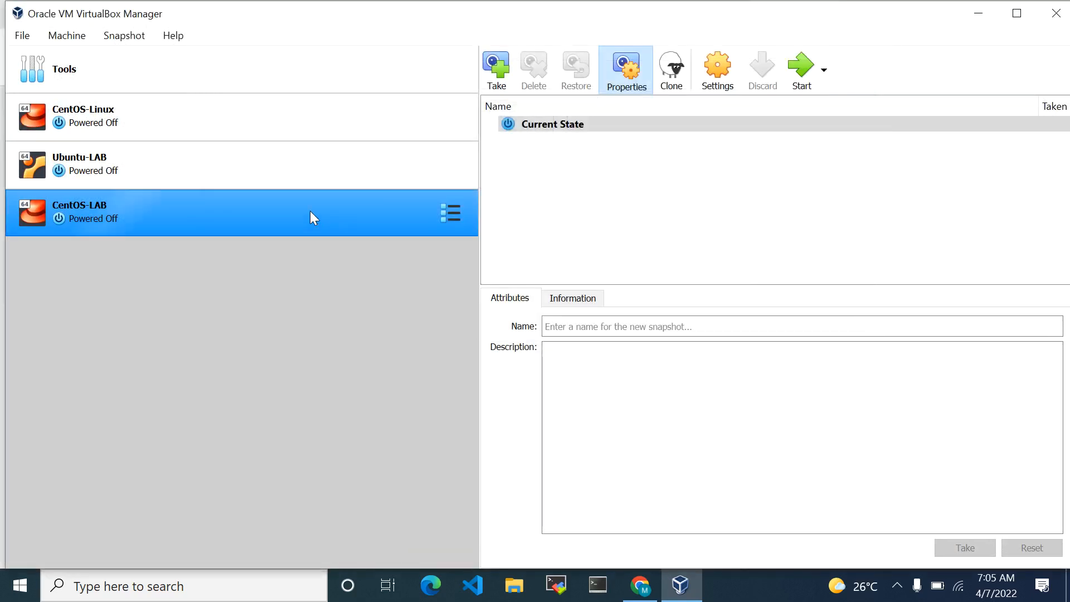
Boot the CentOS-LAB machine with a normal start, run Install CentOS 7, and make the machine's window taller
right_click(403, 209)
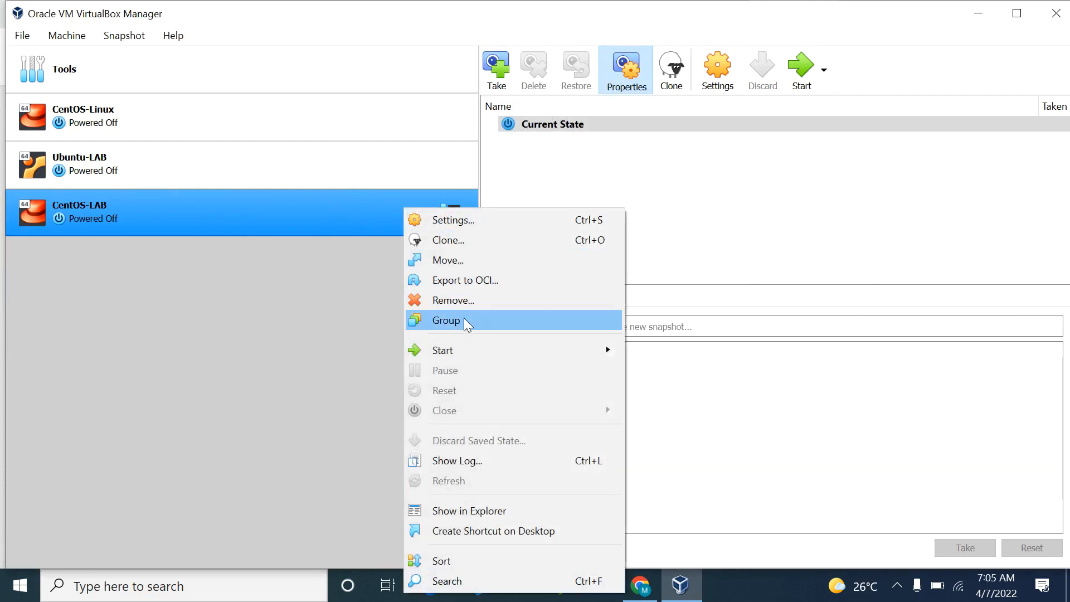
mouse_move(538, 351)
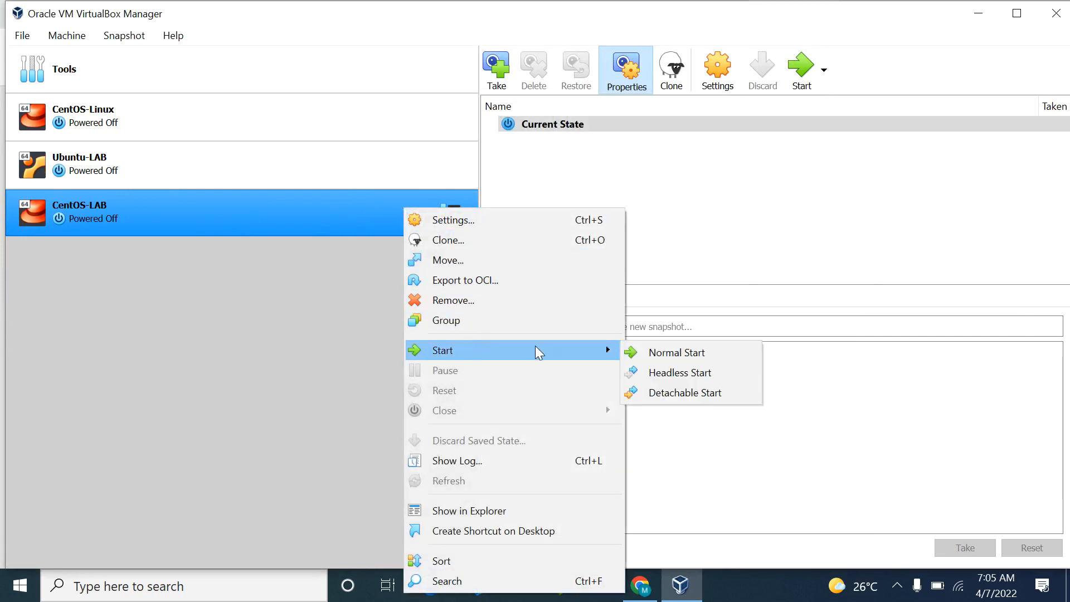
click(688, 352)
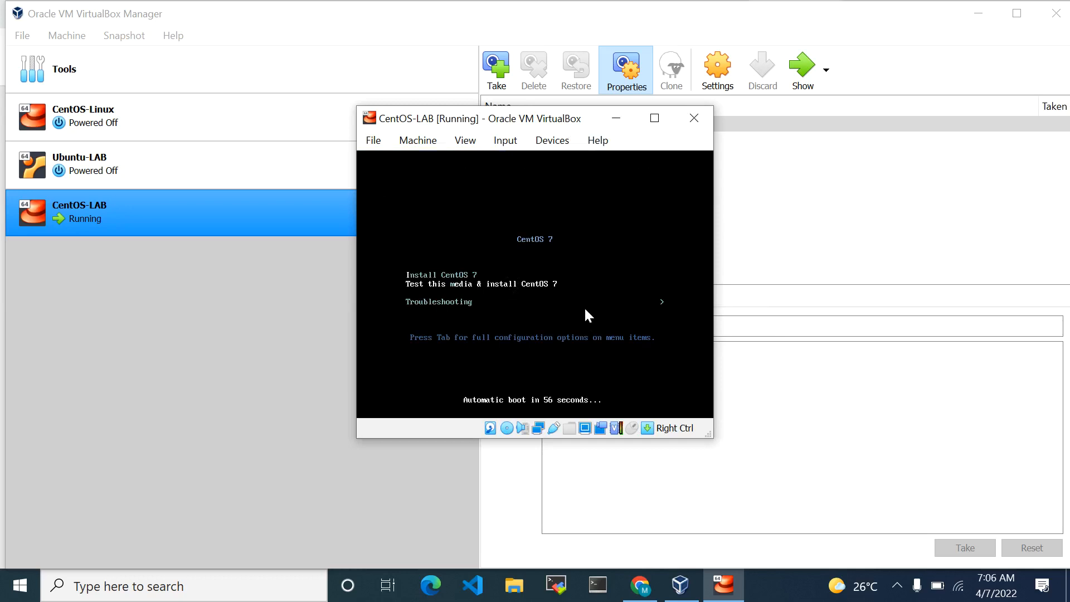
key(Down)
key(Up)
key(Return)
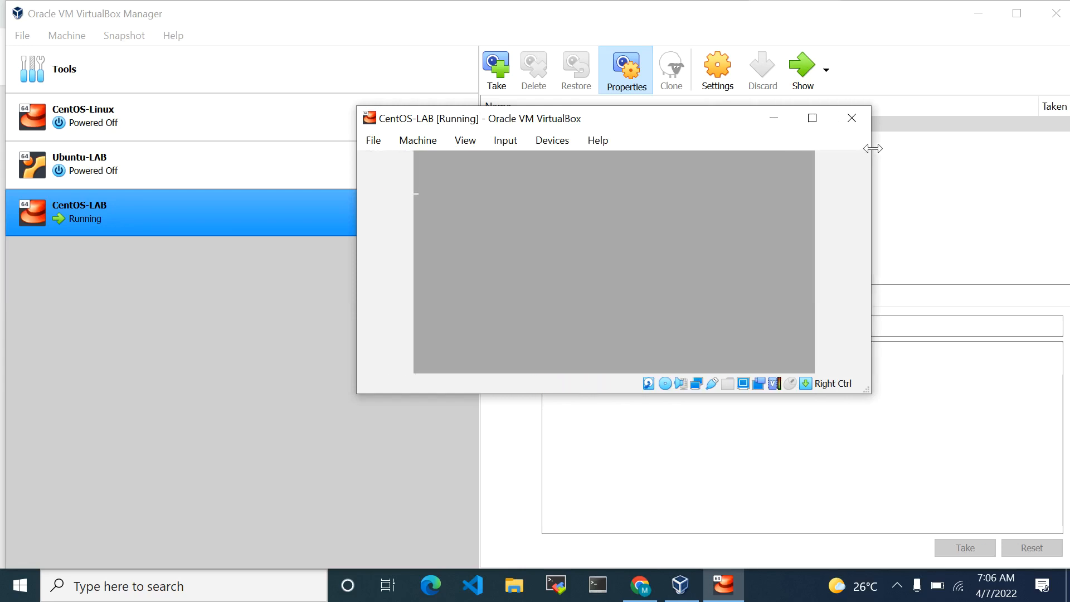
drag(668, 394, 681, 471)
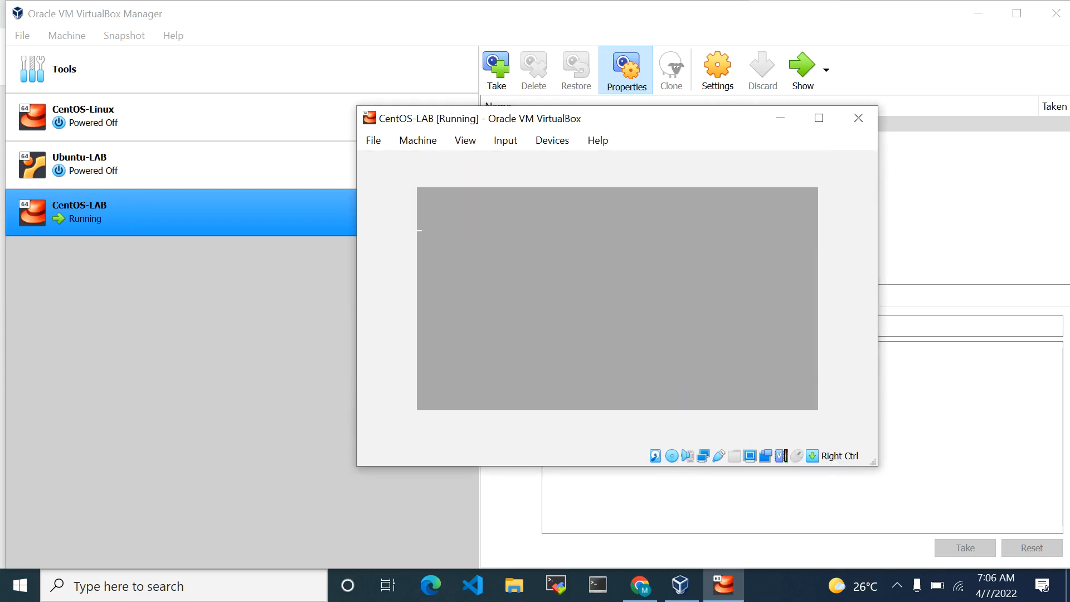
click(898, 589)
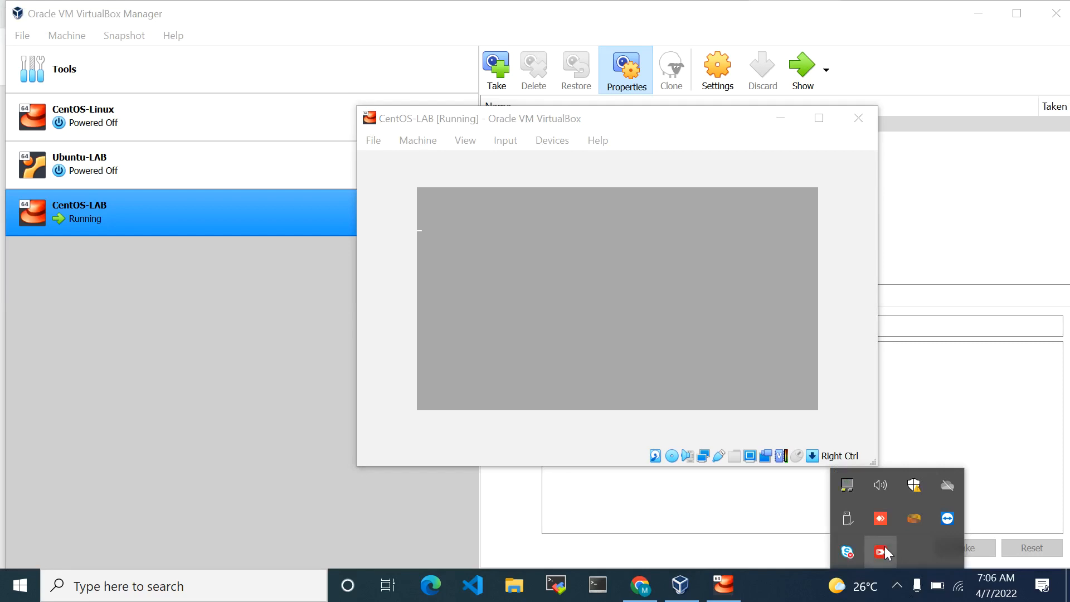
drag(879, 549, 687, 543)
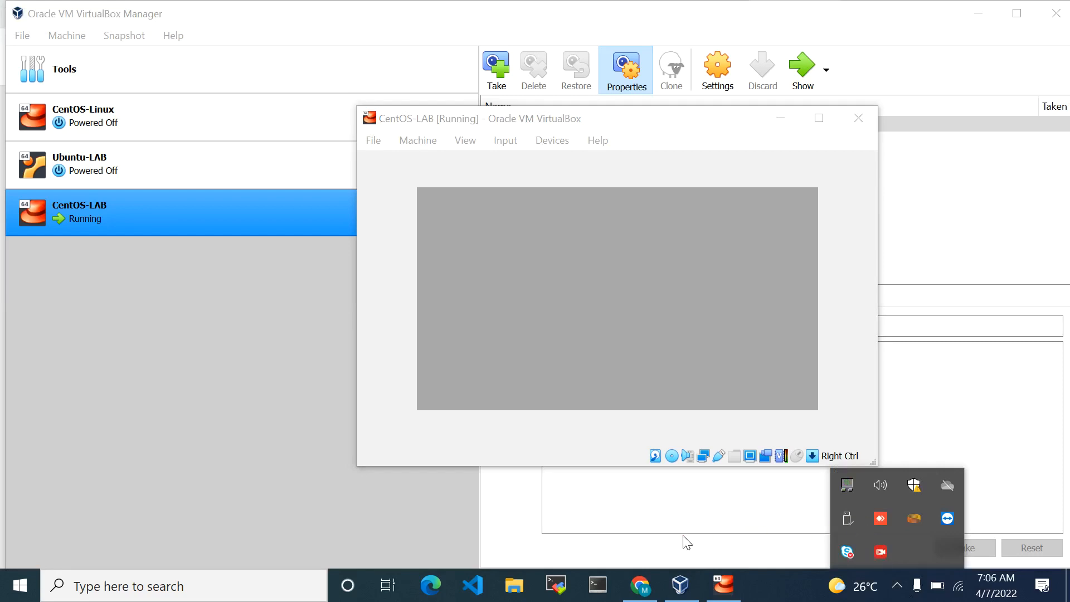
right_click(879, 551)
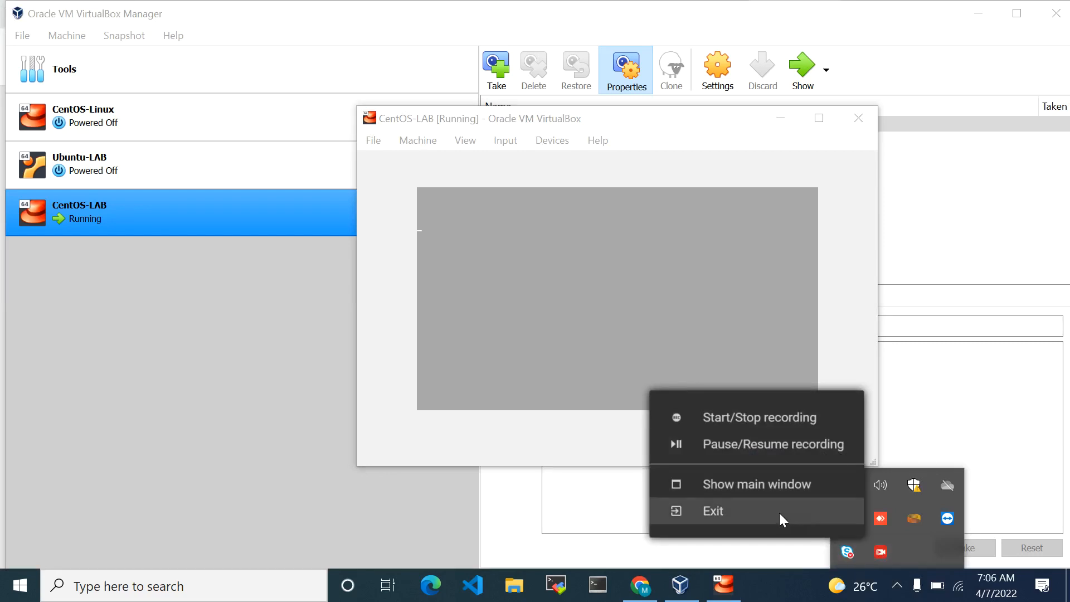
click(751, 483)
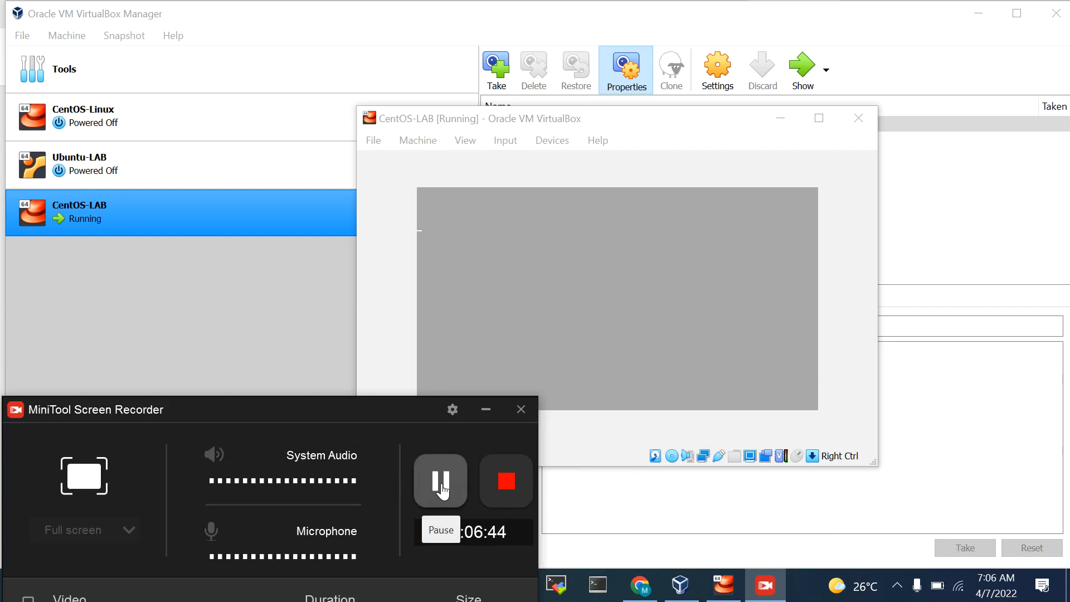
click(442, 490)
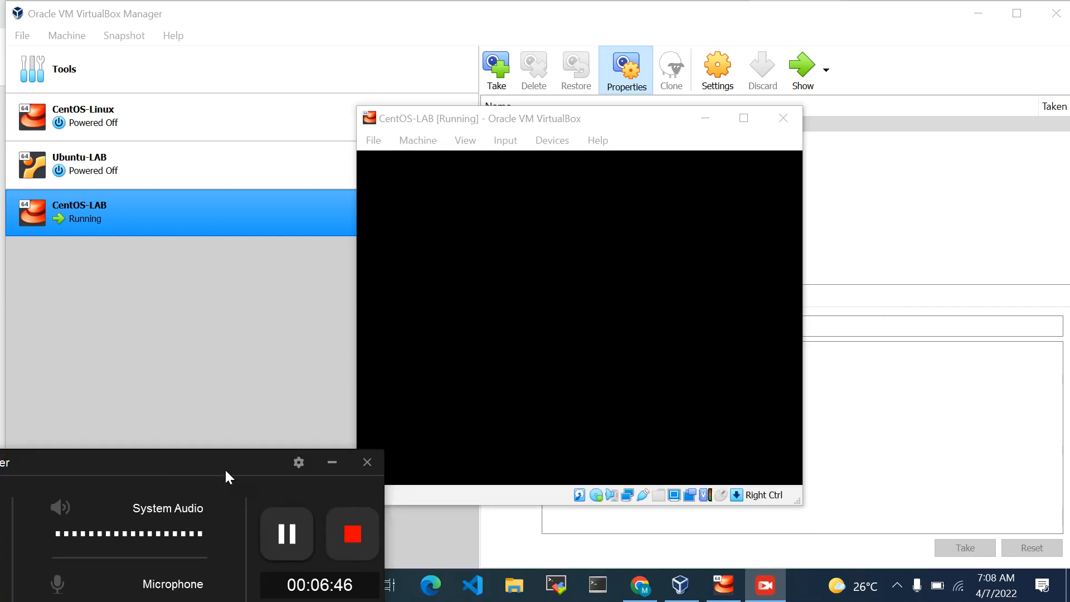
drag(226, 468, 232, 543)
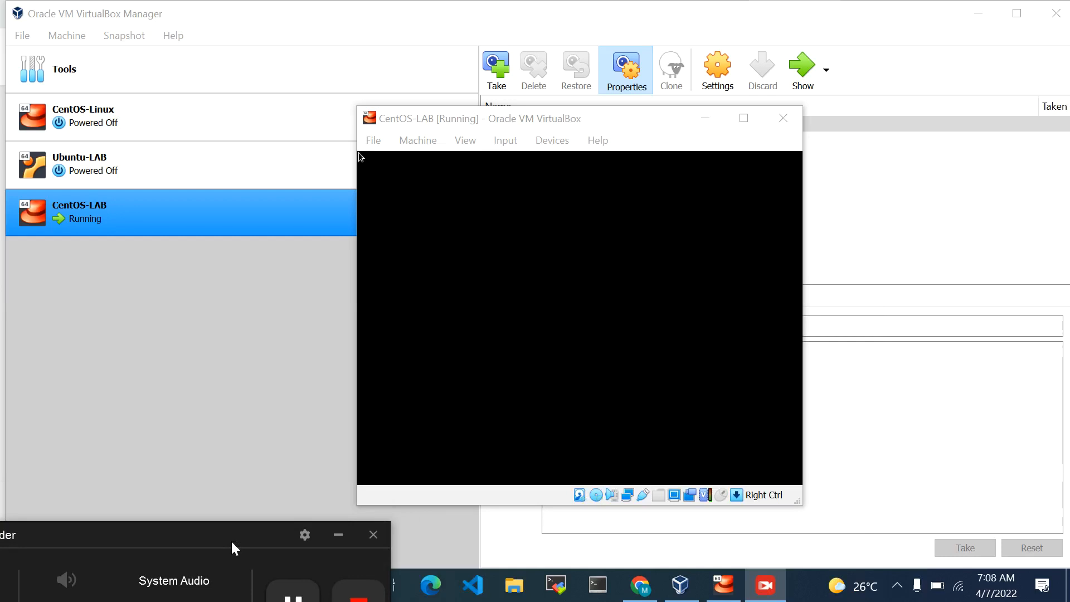
drag(231, 540, 220, 439)
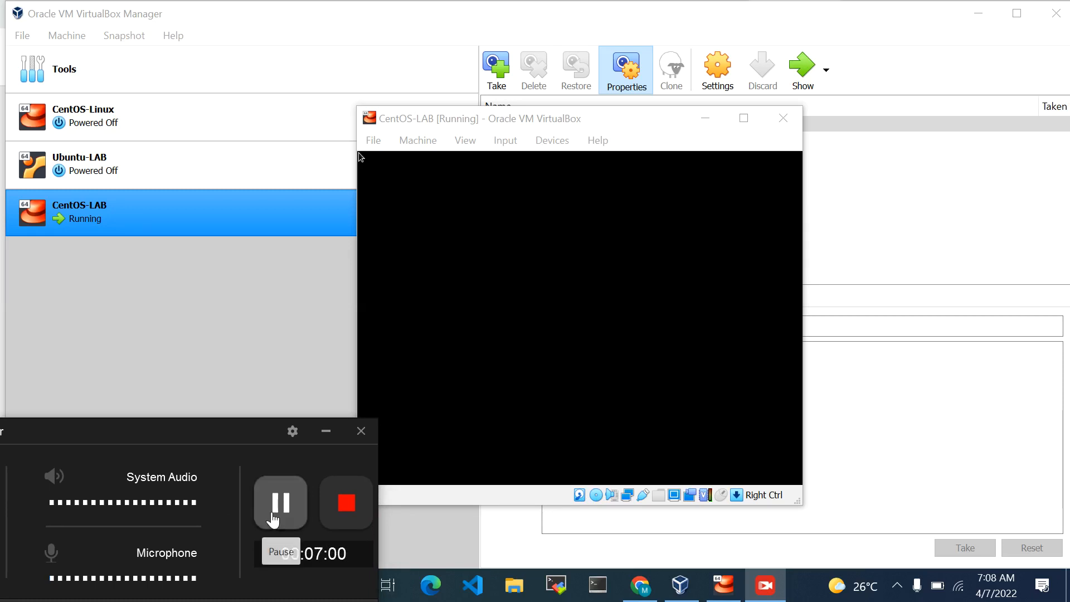
click(326, 431)
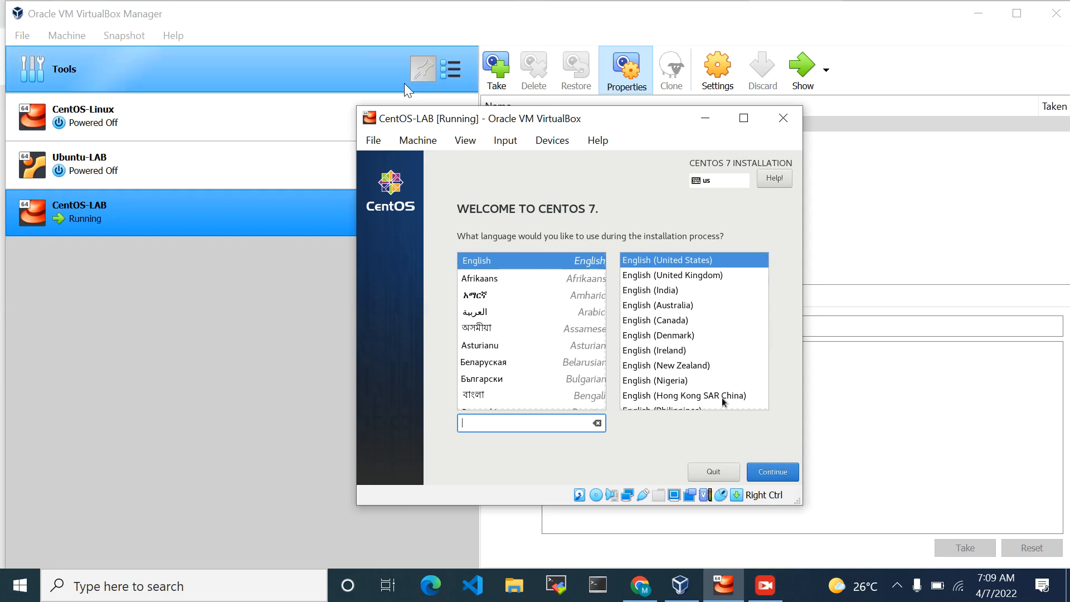
Maximize the CentOS-LAB window and connect the PixArt HP USB Optical Mouse to the virtual machine
click(745, 120)
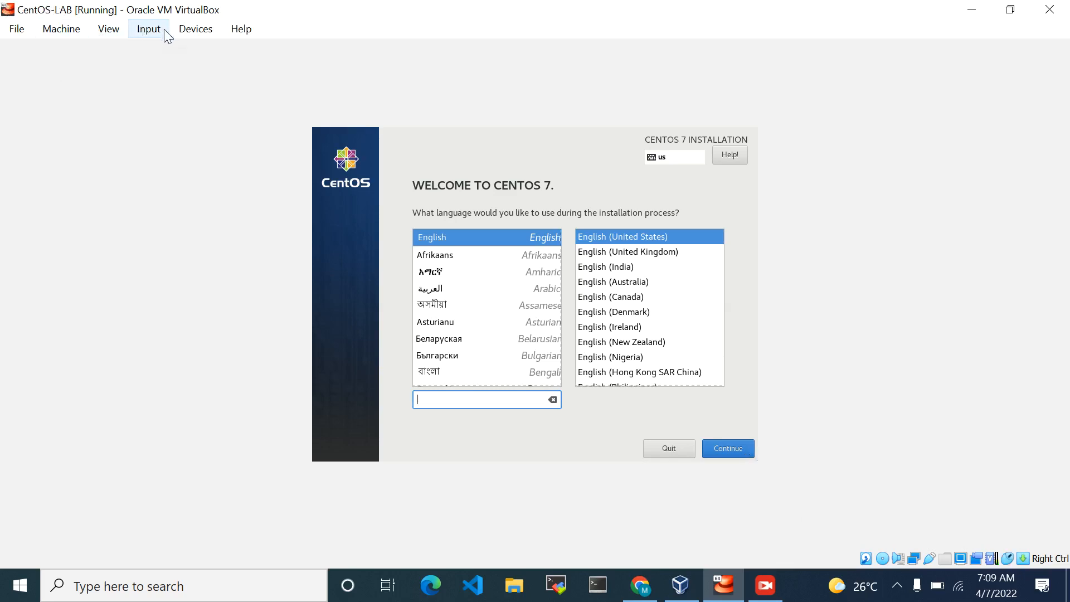
click(208, 31)
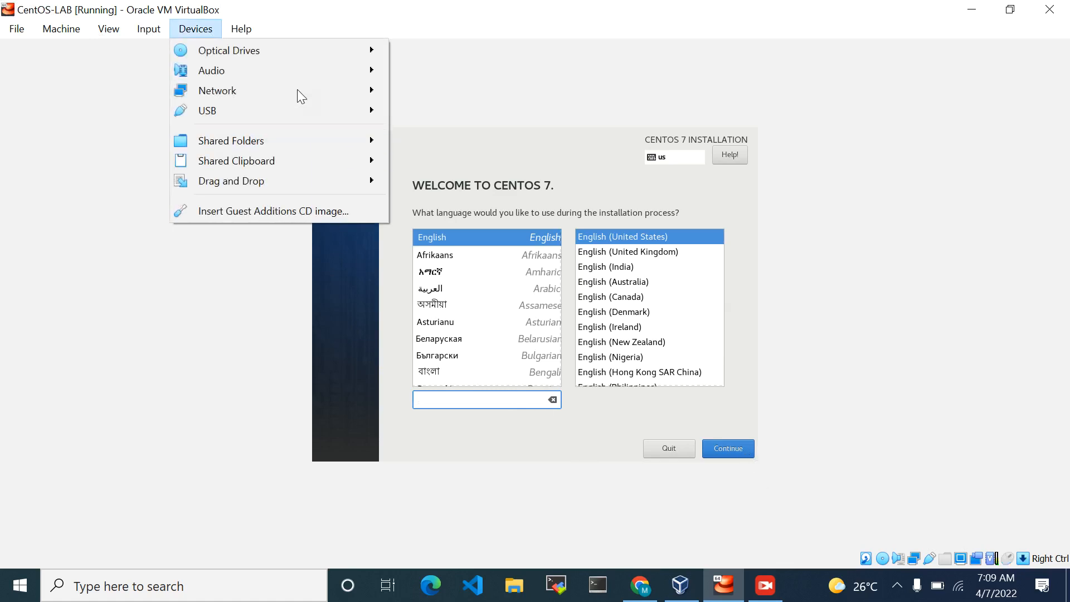
mouse_move(315, 57)
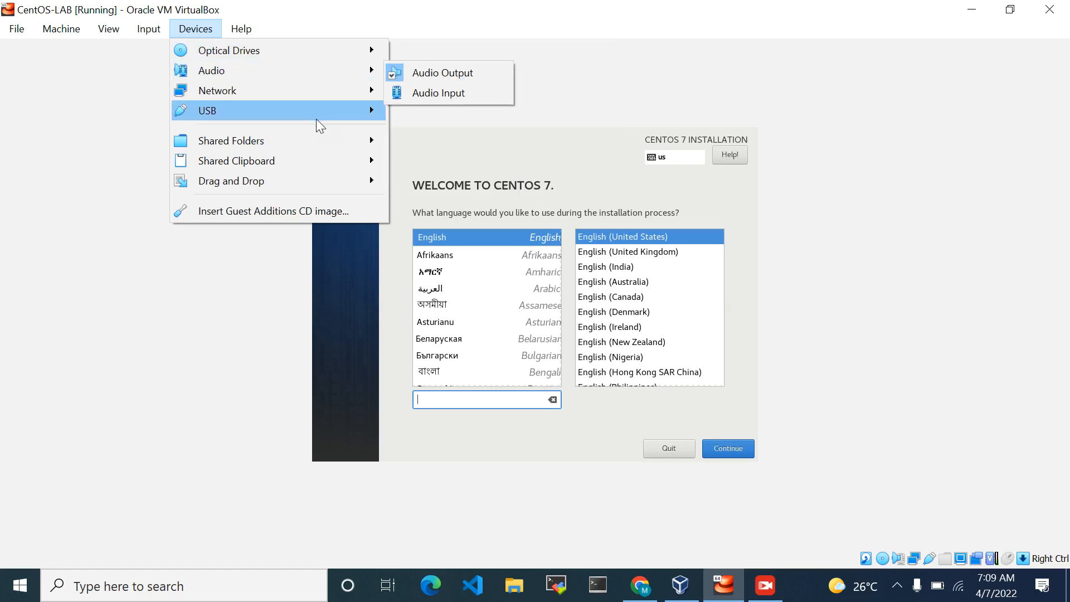
mouse_move(316, 118)
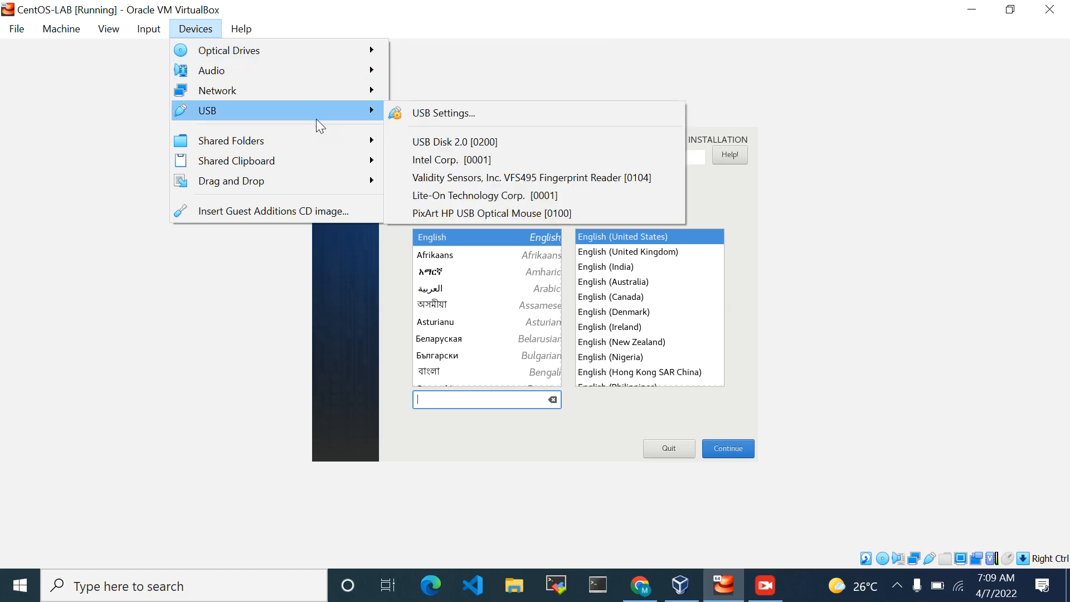
click(499, 213)
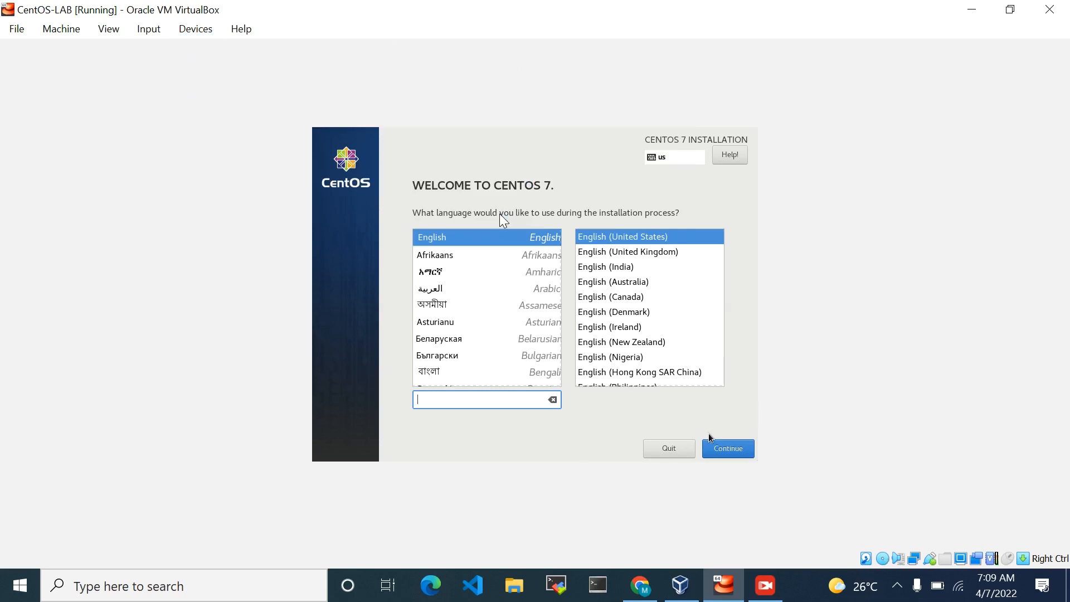
Accept English (United States) as the installation language and continue to the installation summary
click(725, 454)
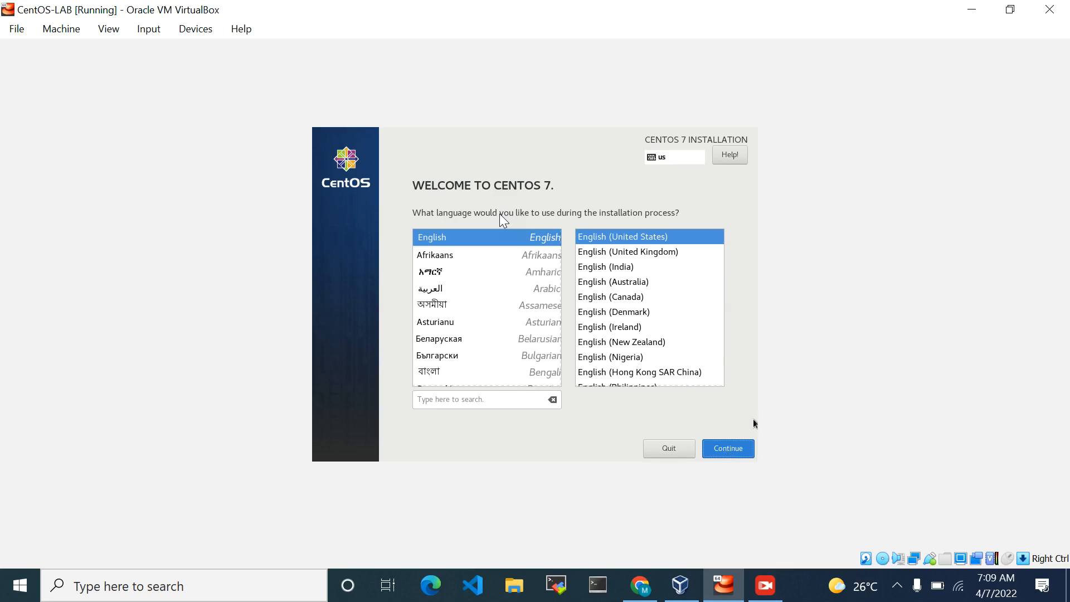
click(728, 450)
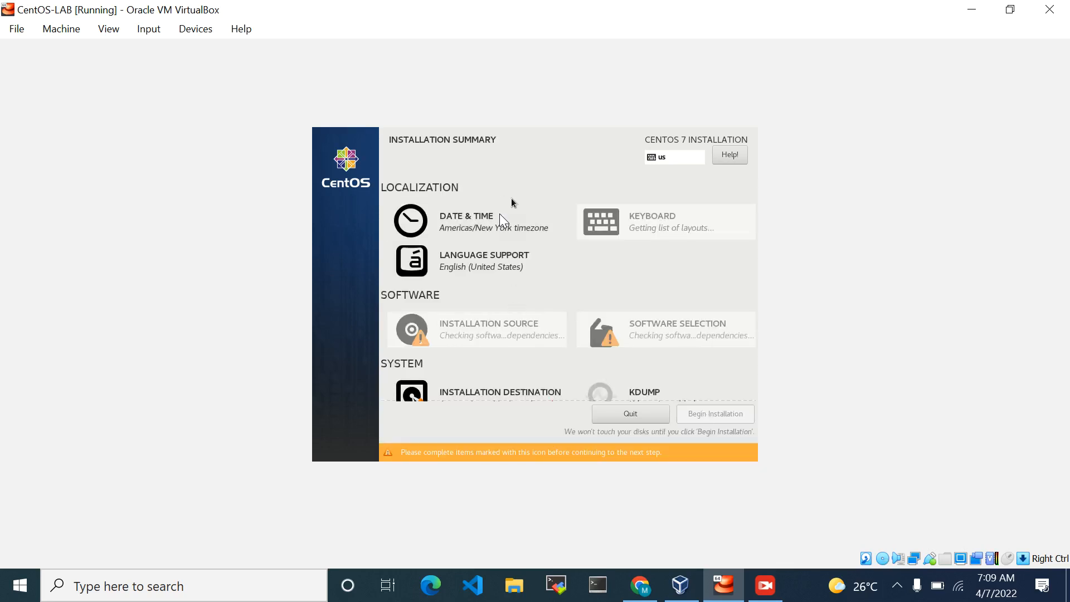
Set the region to Africa in the installer's Date & Time settings
click(500, 218)
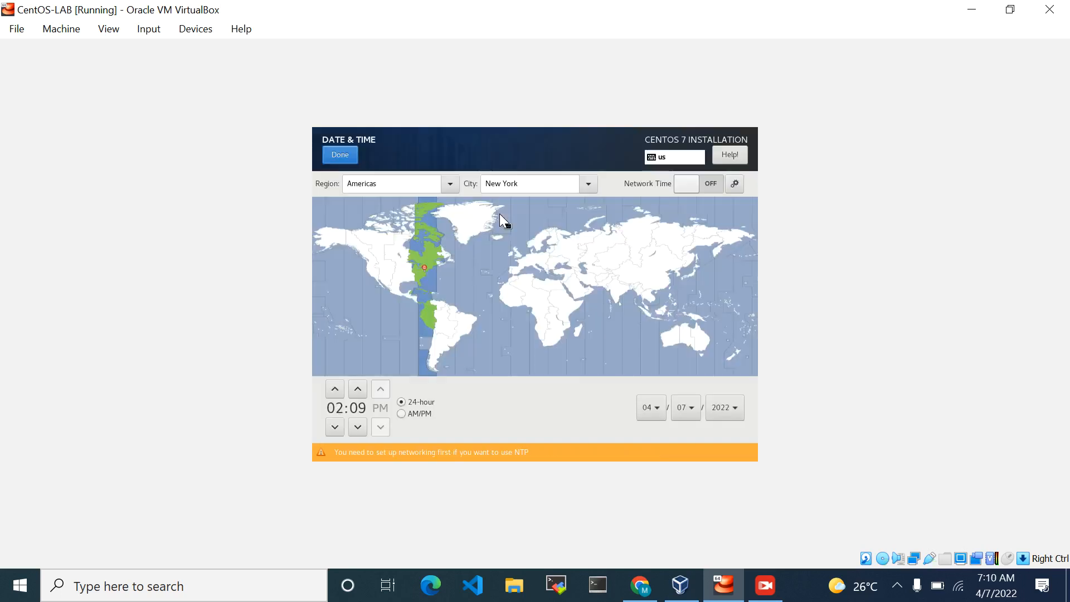
click(450, 184)
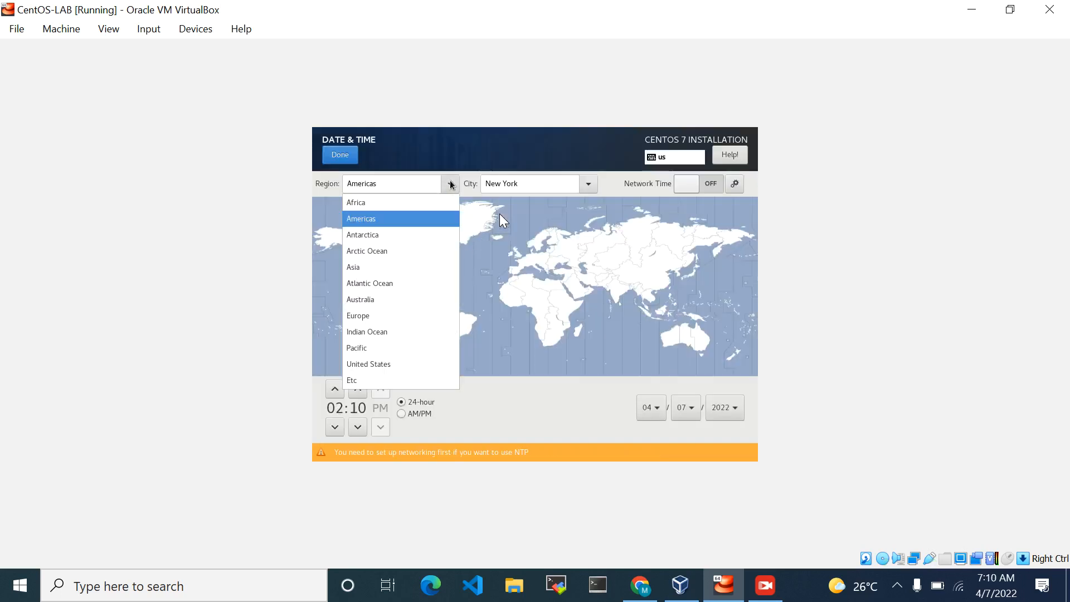
click(369, 208)
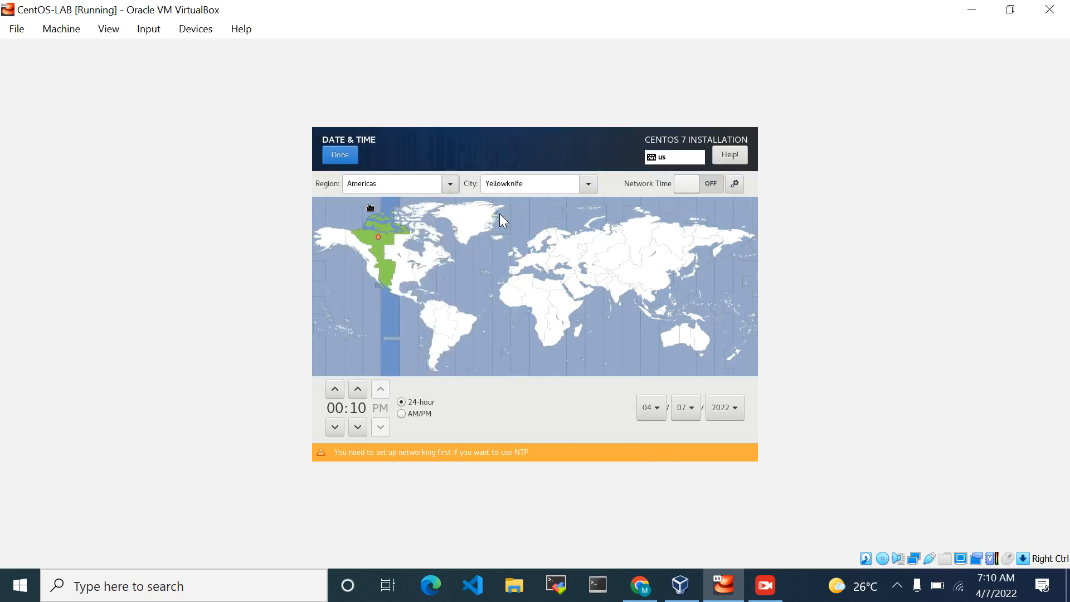
click(384, 183)
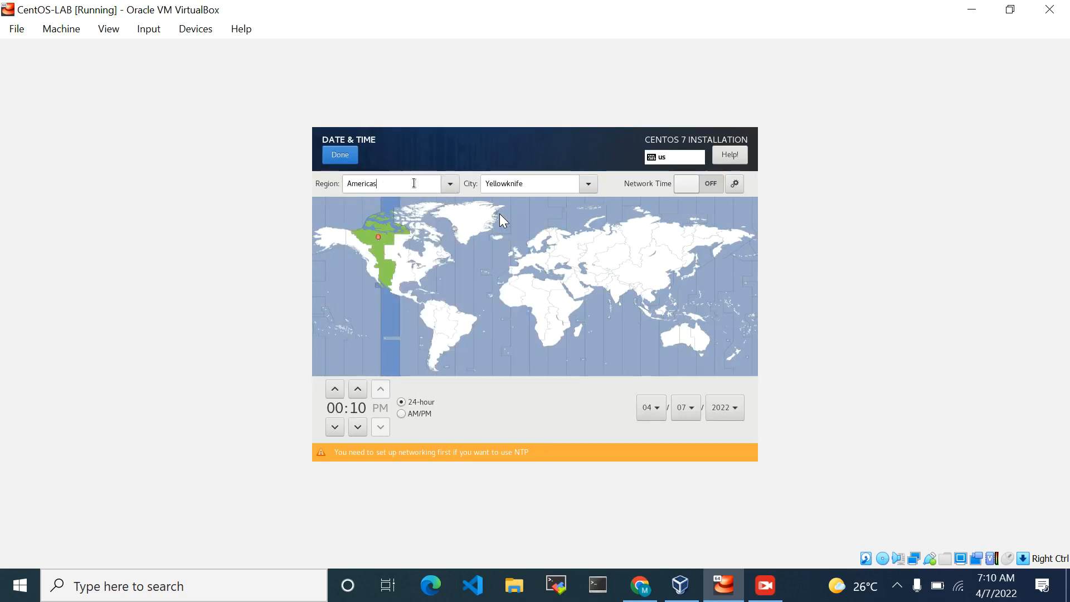
click(450, 189)
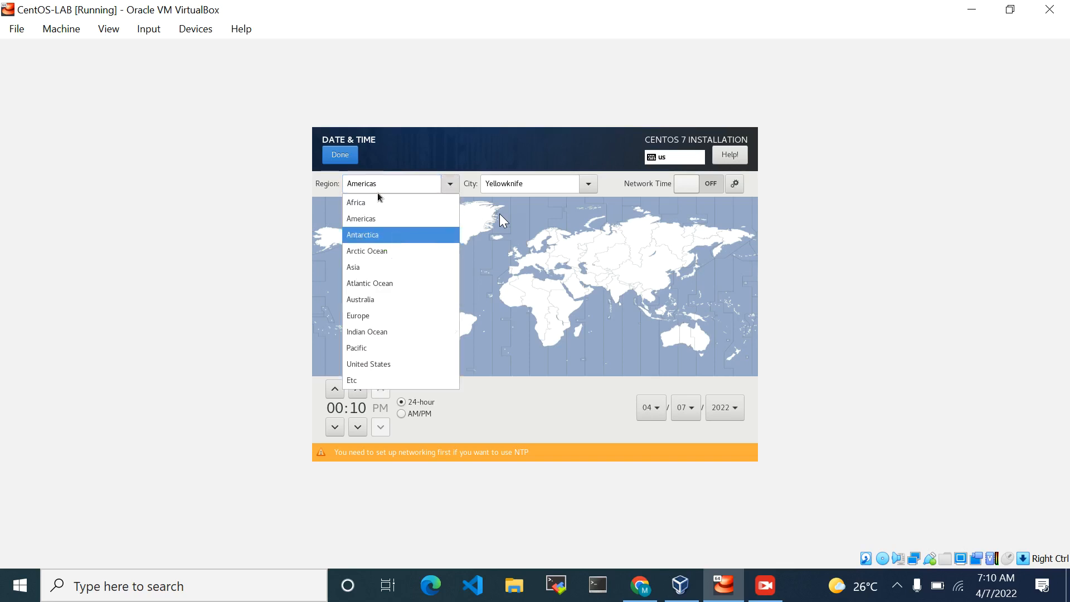
click(378, 206)
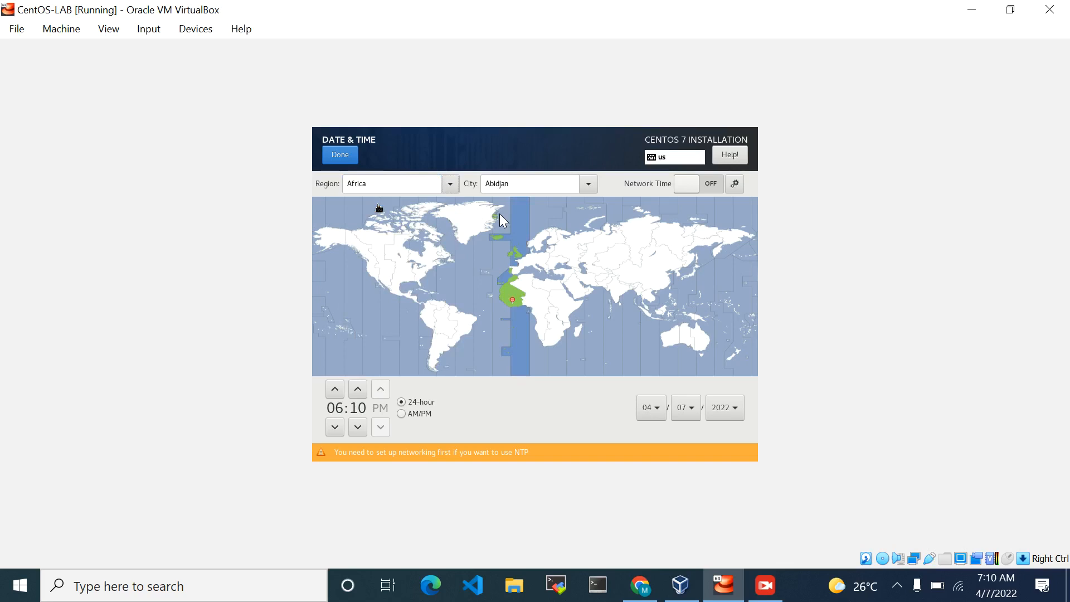
Set the time zone city to Lagos and confirm the Date & Time settings
click(588, 184)
scroll(549, 273, down, 1)
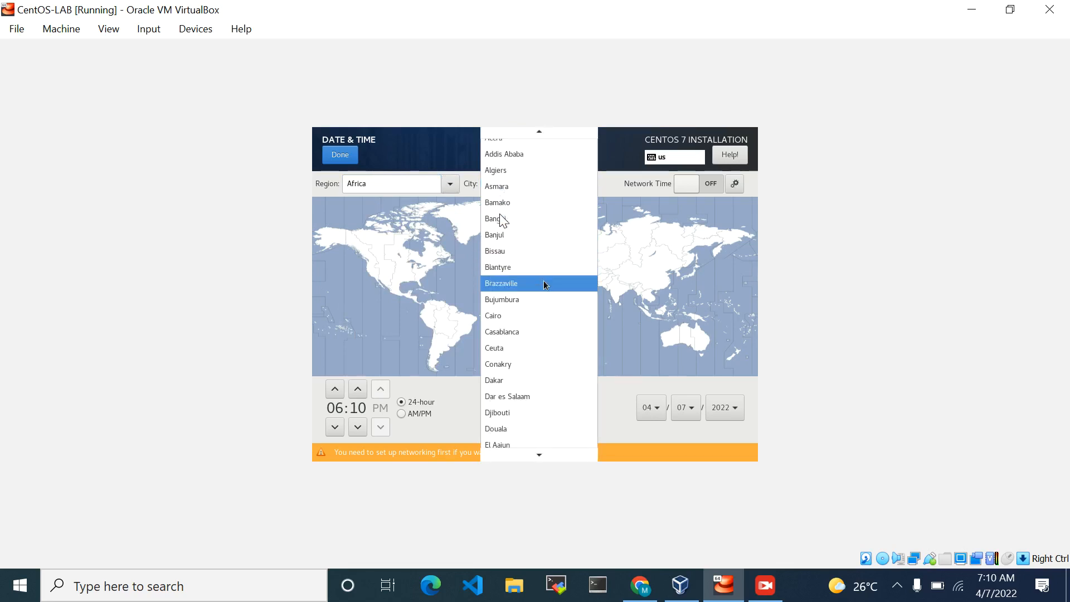
scroll(545, 285, down, 4)
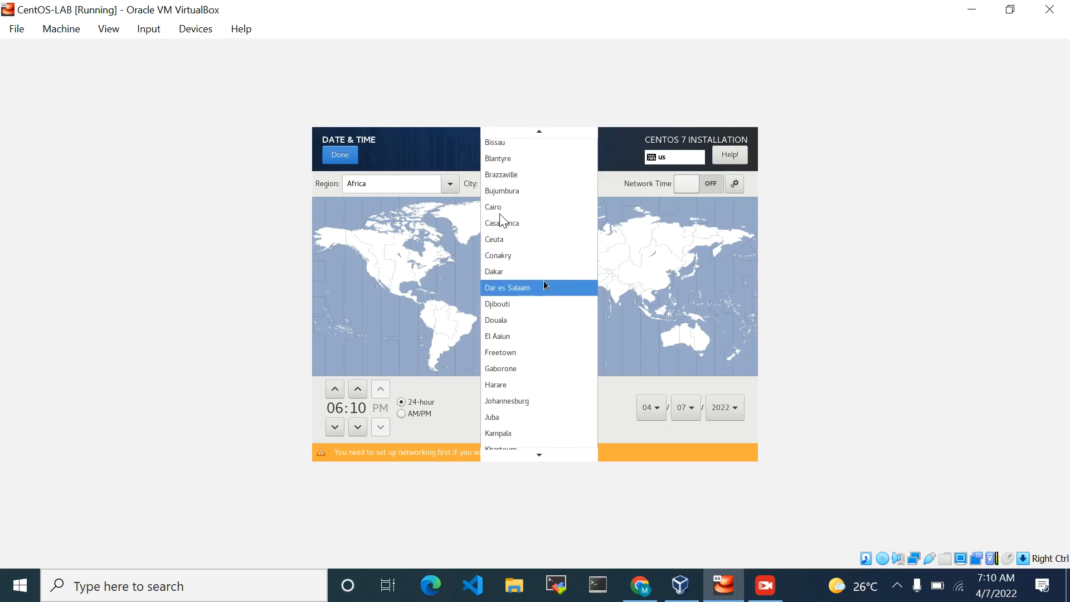
scroll(544, 286, down, 2)
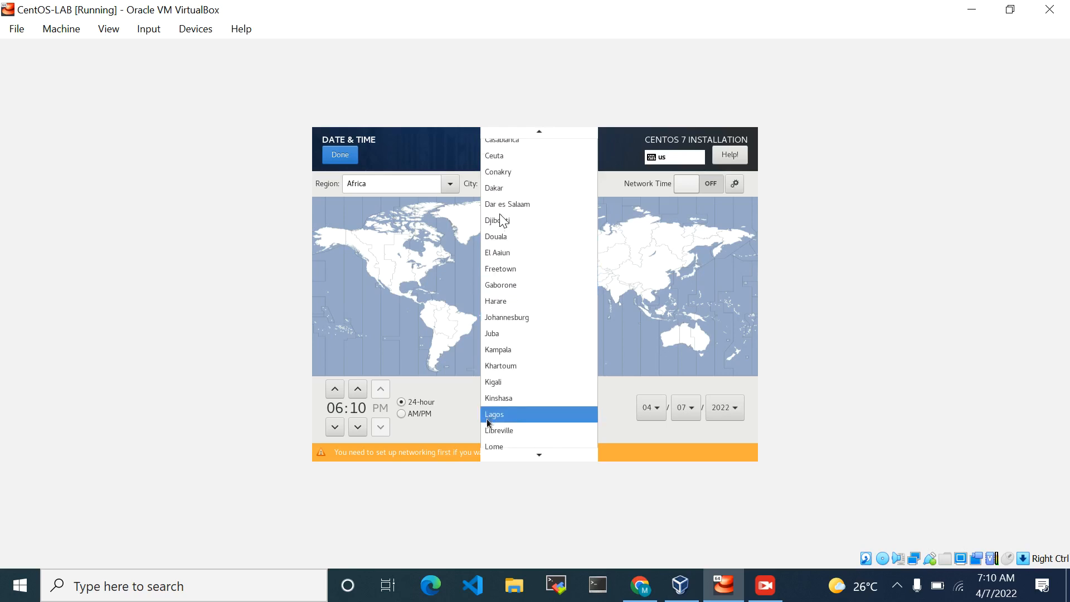
click(500, 415)
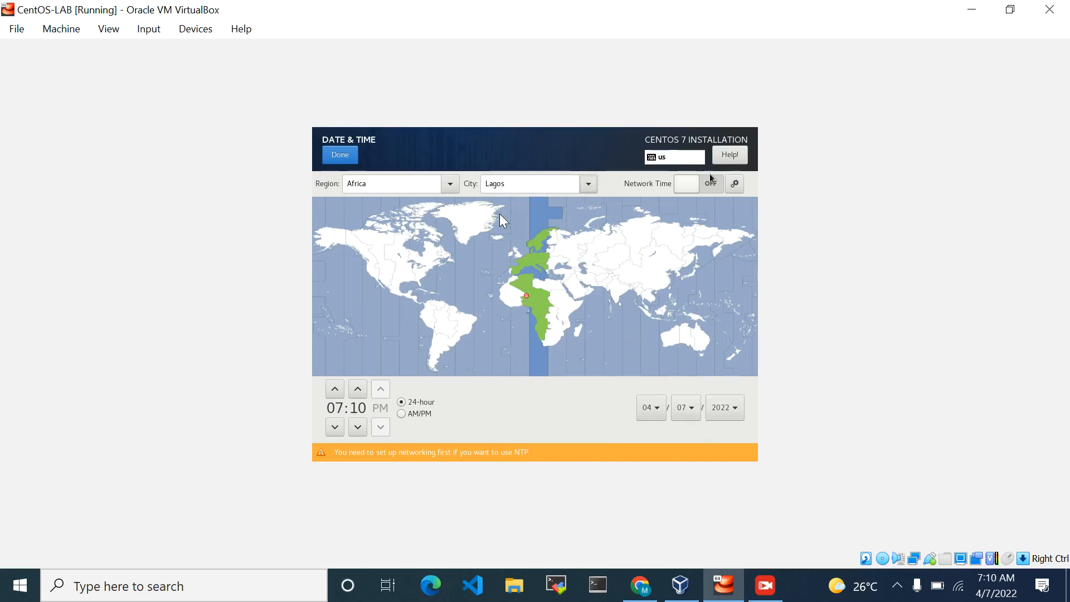
click(338, 156)
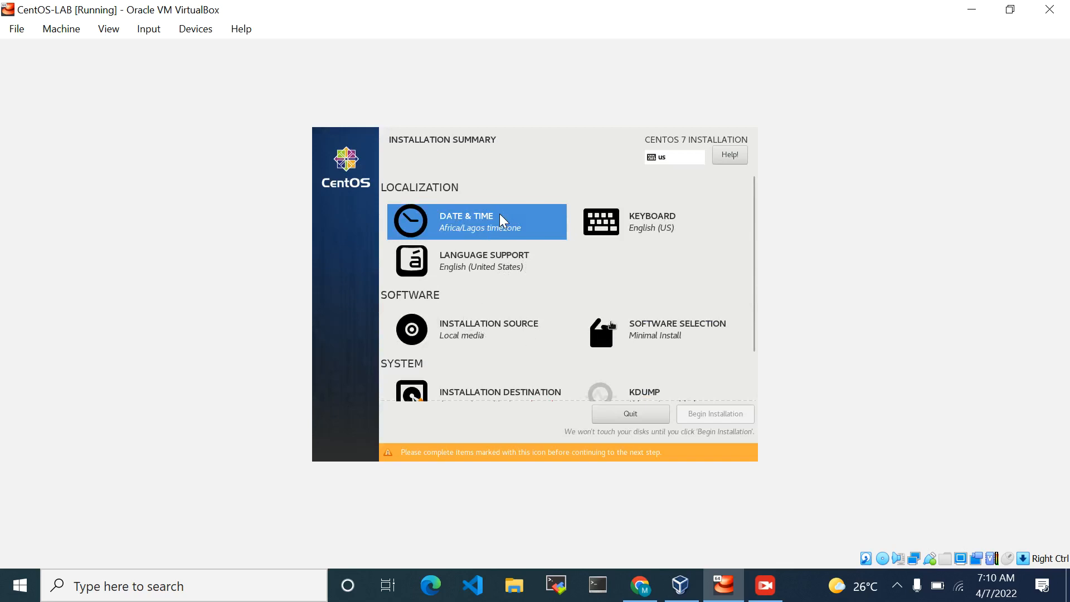
Choose Server with GUI as the base environment in Software Selection and confirm it
click(658, 333)
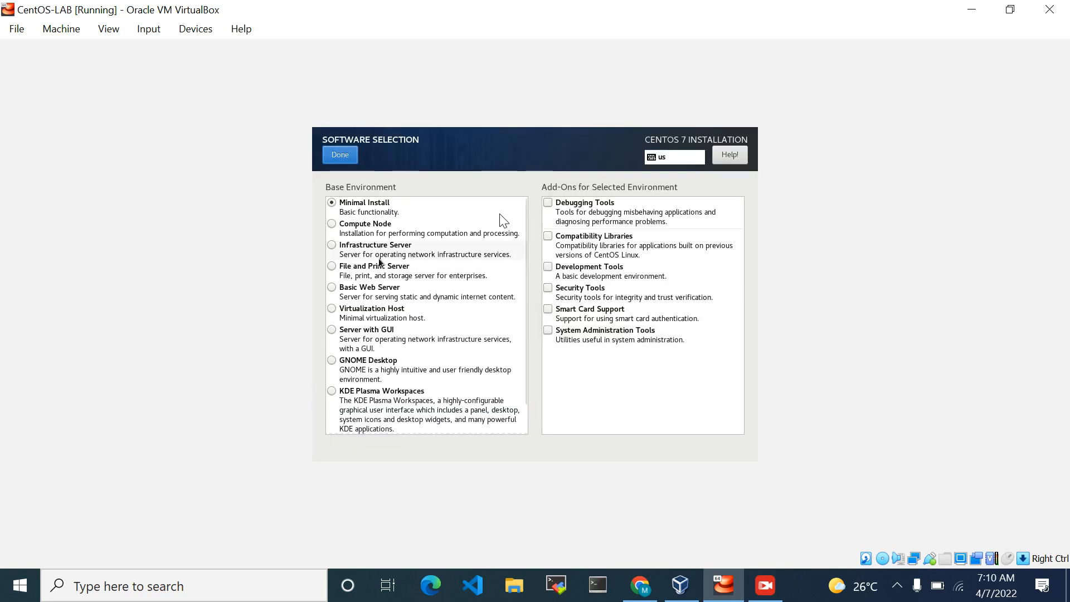
click(331, 330)
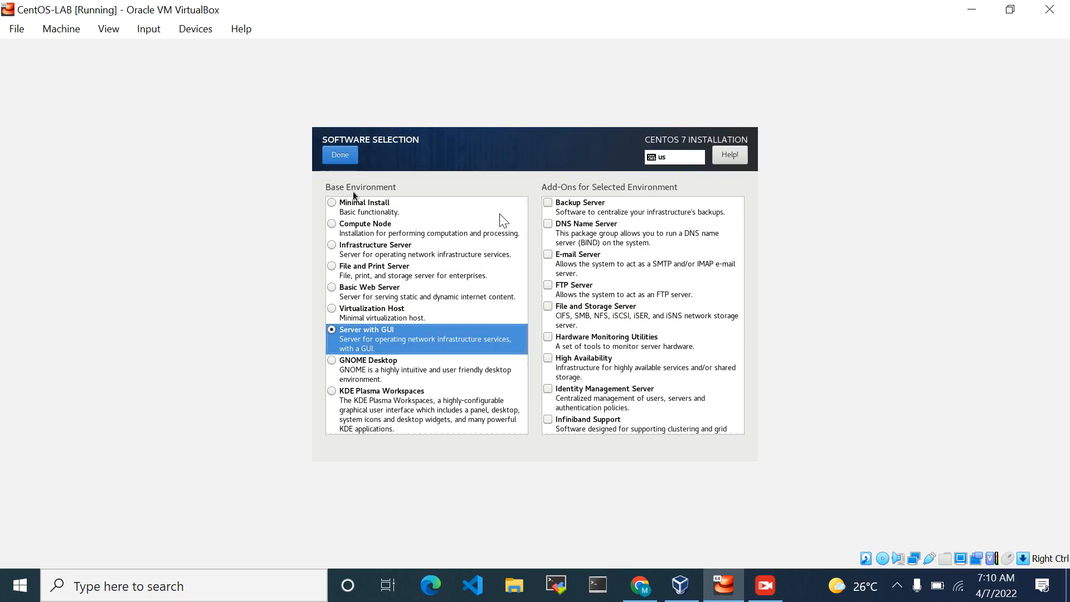
click(349, 163)
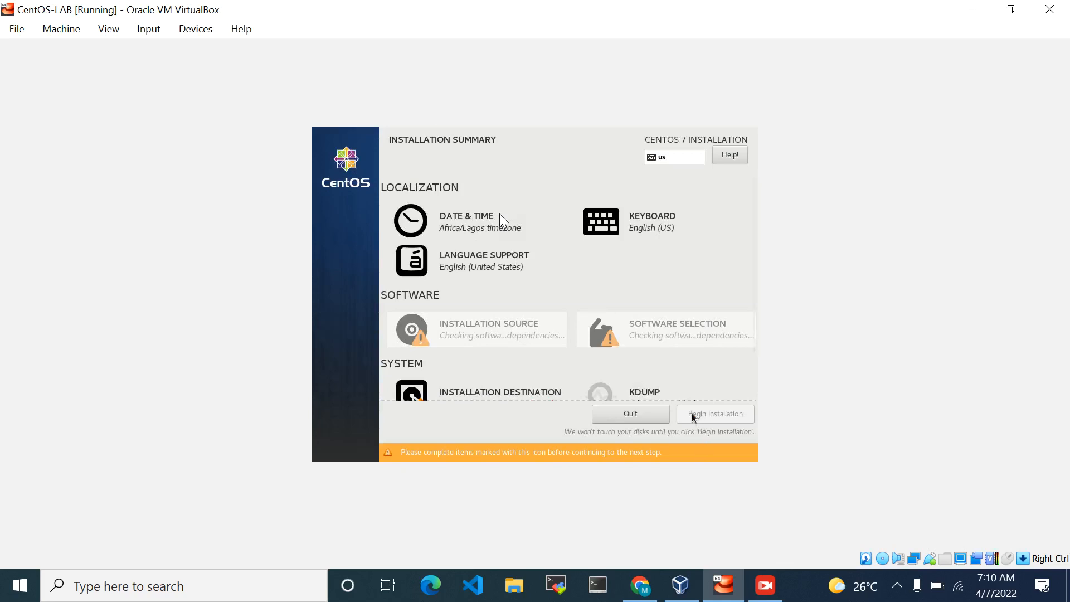
Accept the ATA VBOX HARDDISK with automatic partitioning as the installation destination, and leave the Security Policy content URL empty
scroll(631, 316, down, 1)
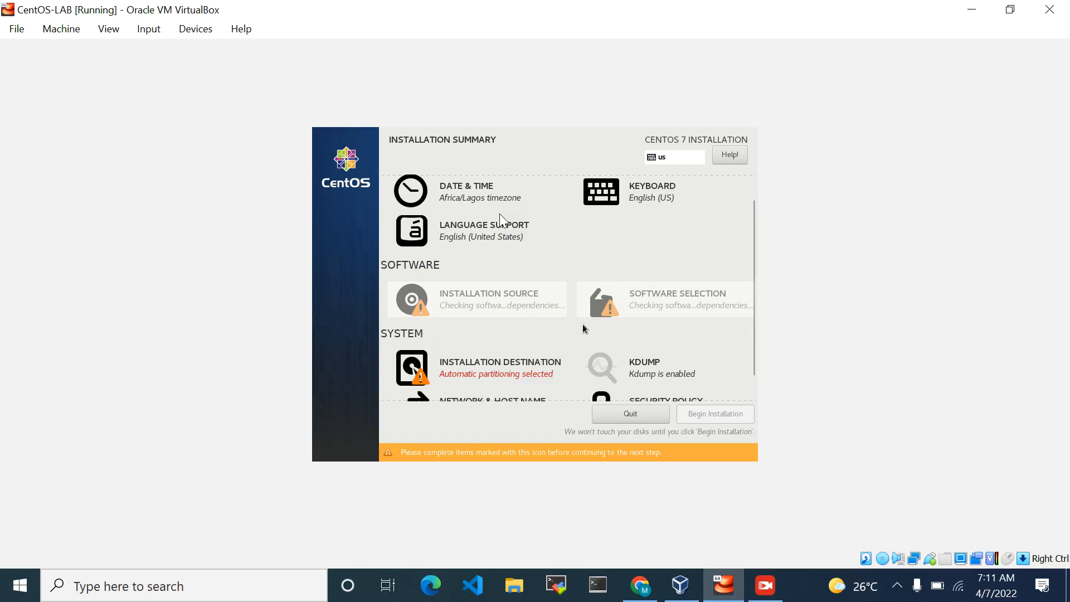
scroll(609, 308, down, 1)
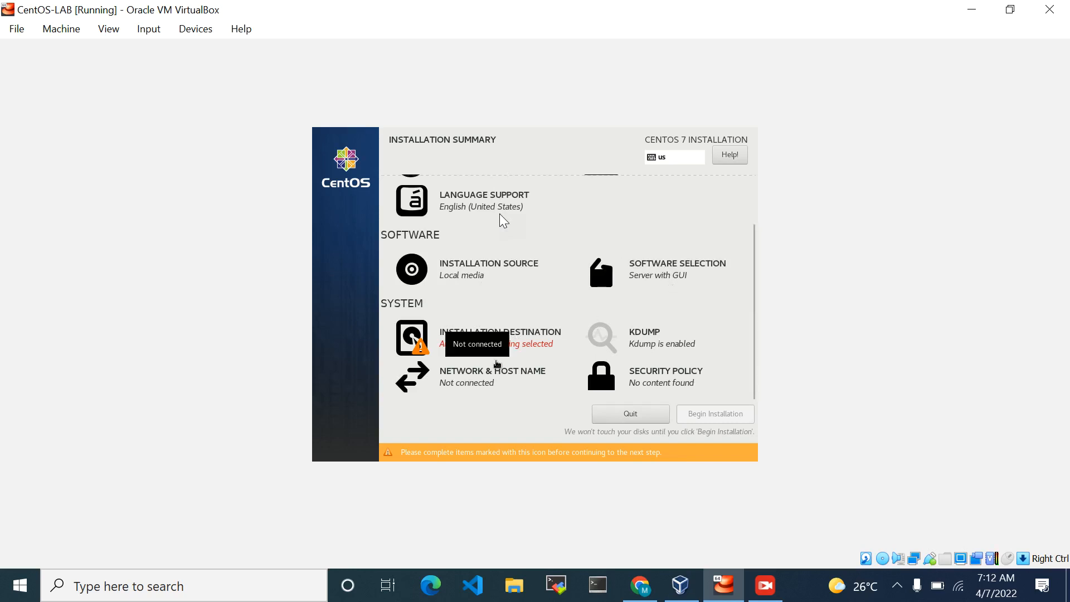
click(491, 345)
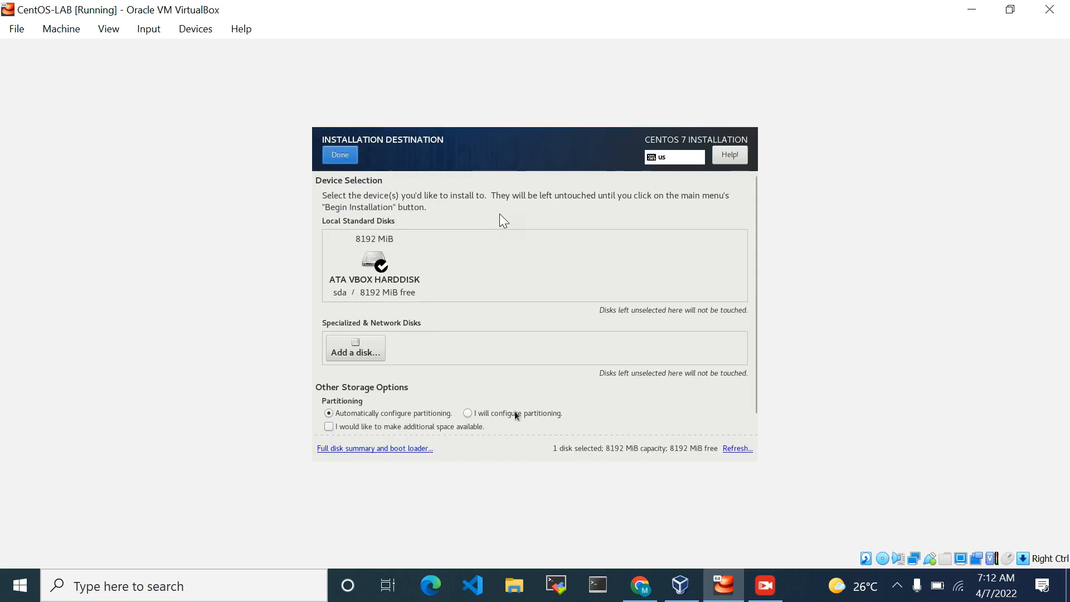
click(340, 157)
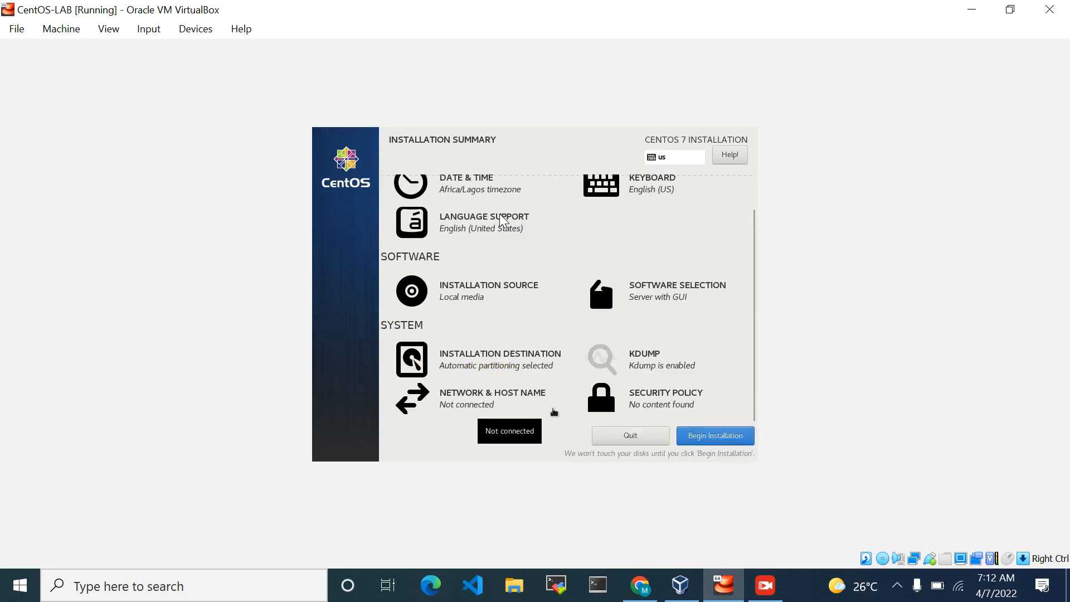
click(667, 395)
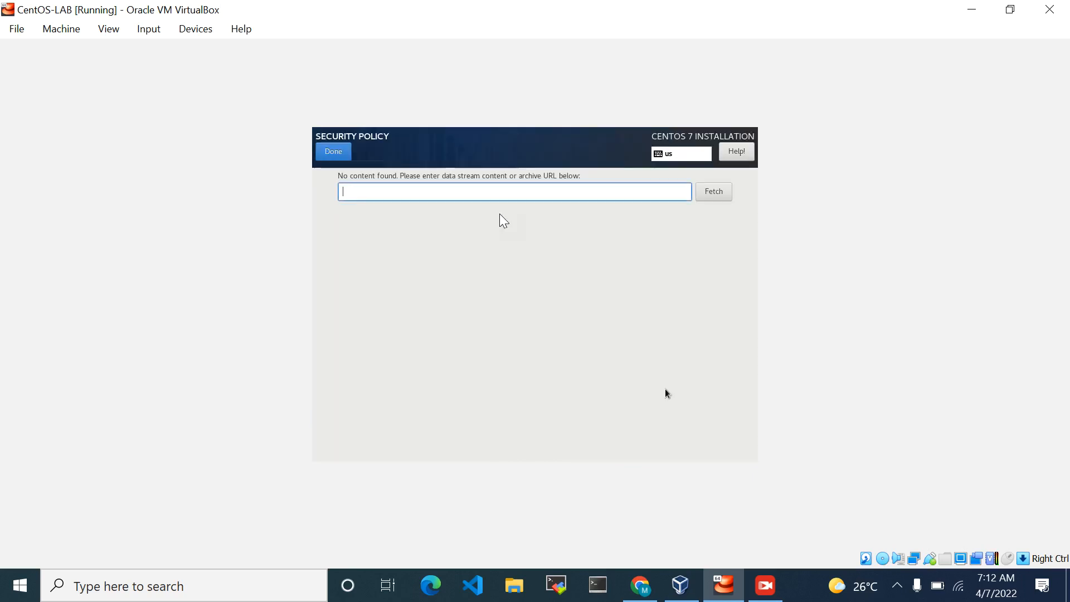
click(330, 151)
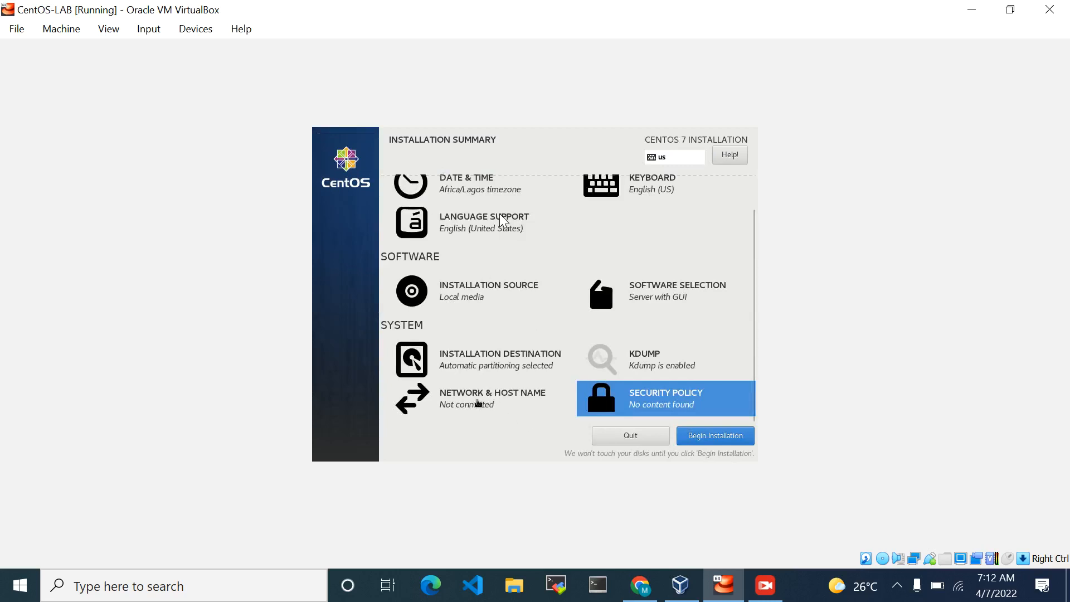
Switch on the Ethernet (enp0s3) connection in Network & Host Name and begin the installation
click(471, 404)
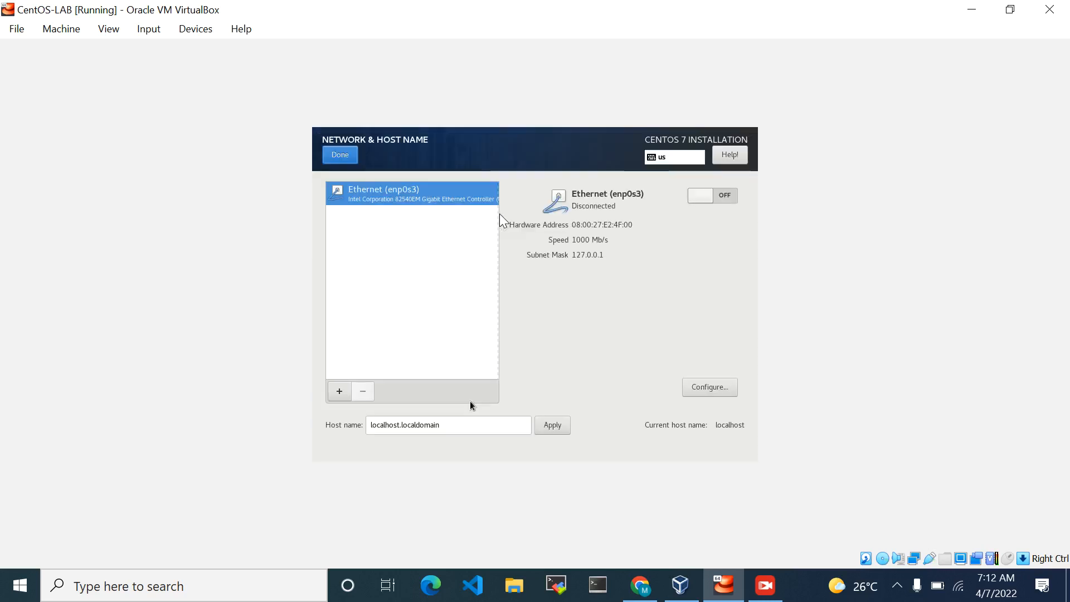
click(696, 197)
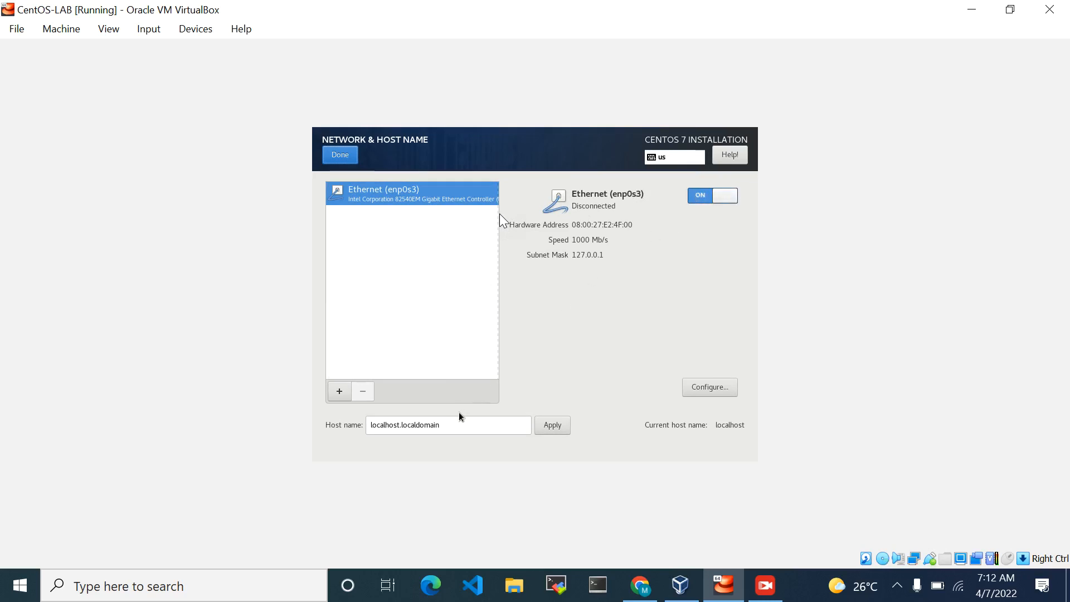
click(352, 161)
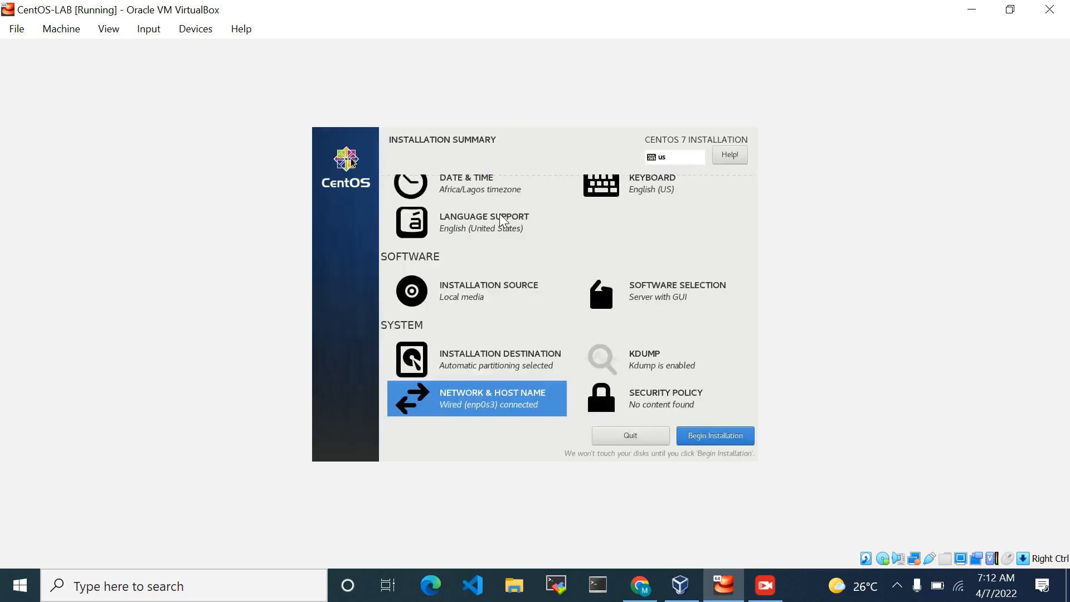
click(714, 438)
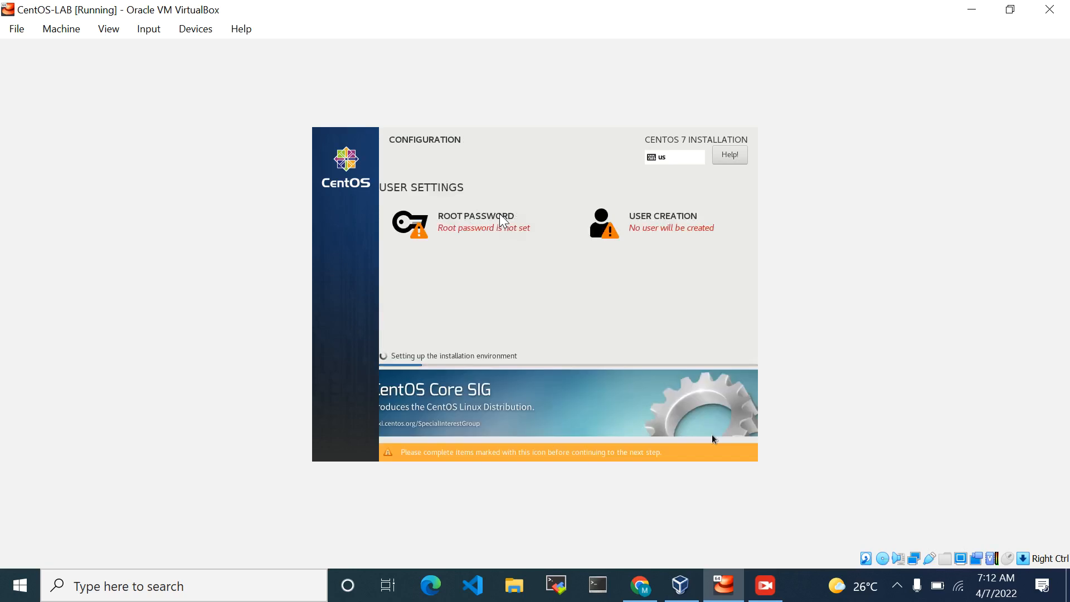
Open the Root Password settings and fill in the root password and its confirmation
click(499, 226)
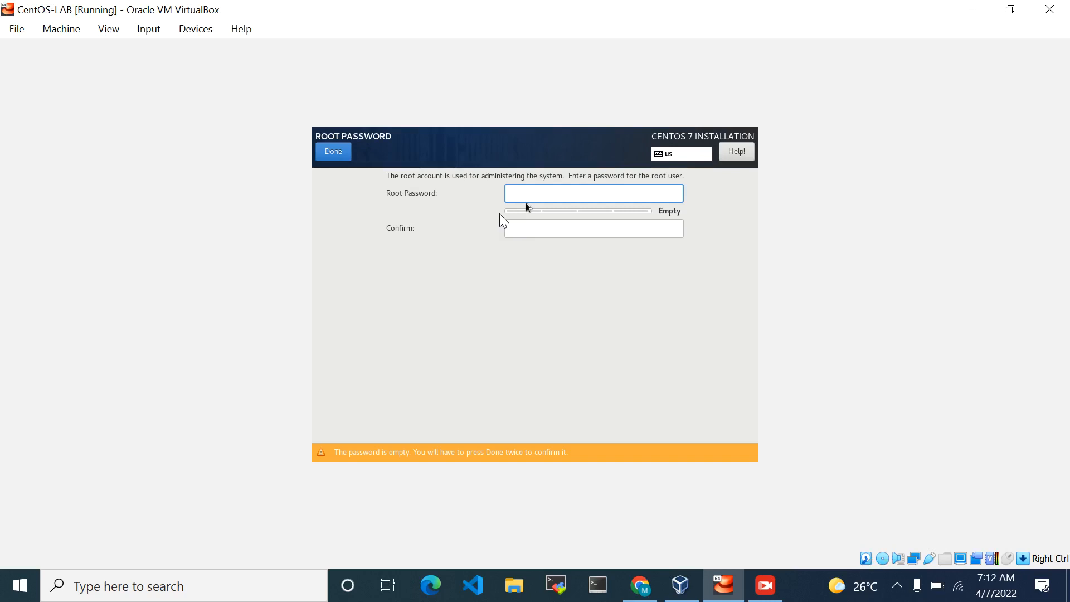
key(Caps_Lock)
text(•)
key(Caps_Lock)
text(•••)
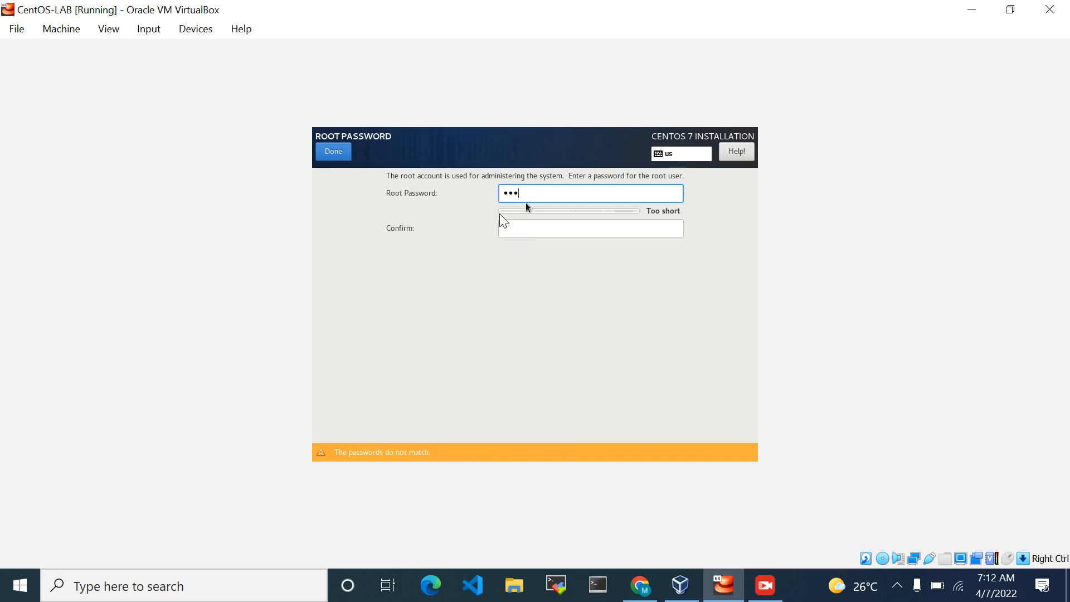
text(••••••••••)
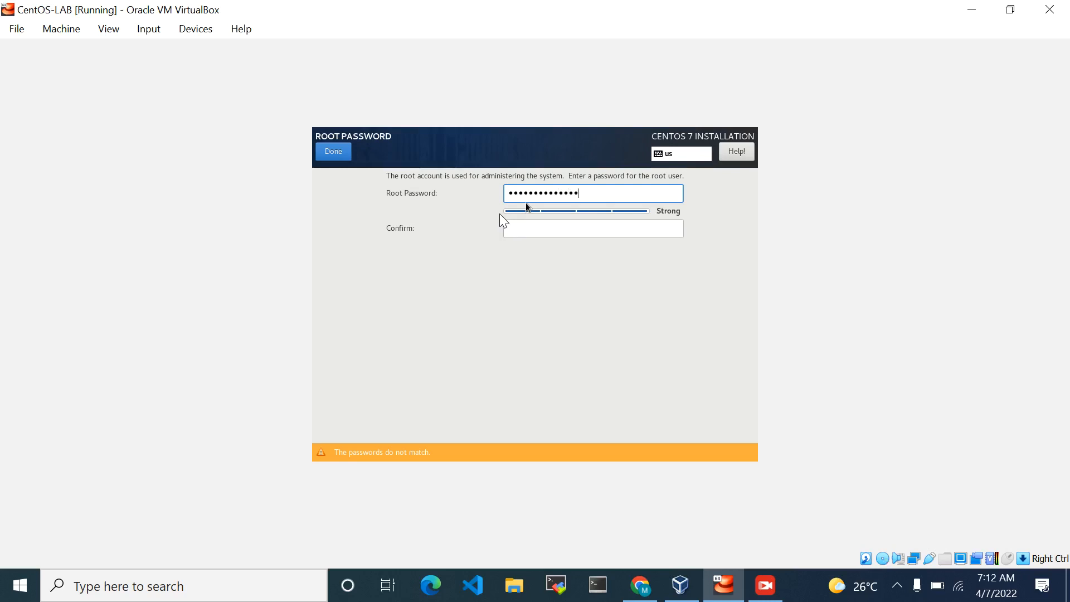
key(Tab)
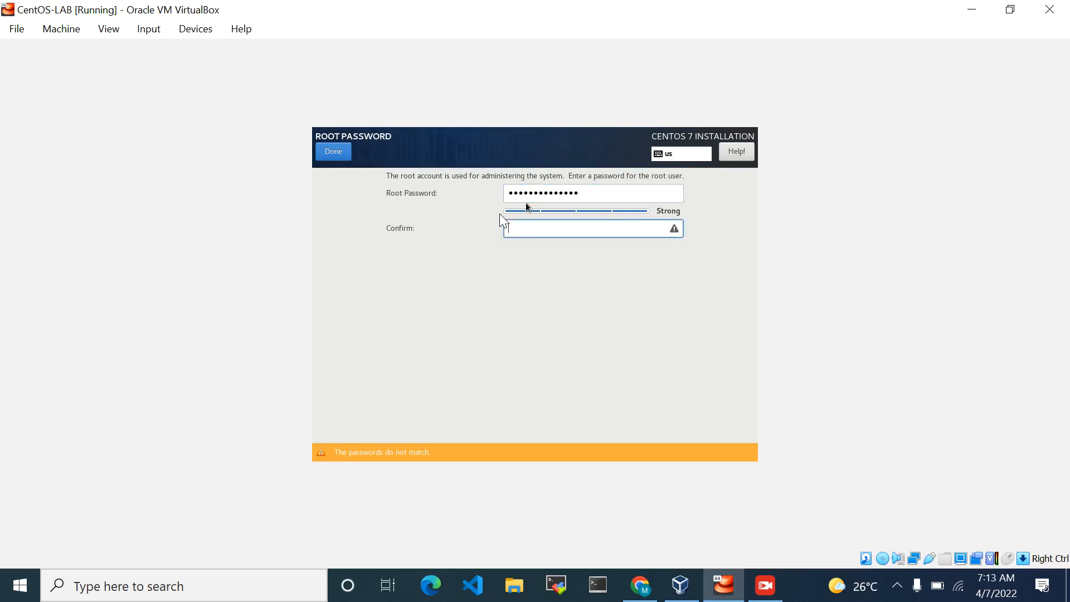
text(•••••••••••••••)
key(BackSpace)
key(BackSpace)
key(BackSpace)
key(BackSpace)
key(BackSpace)
key(BackSpace)
key(BackSpace)
key(BackSpace)
key(BackSpace)
key(BackSpace)
key(BackSpace)
key(BackSpace)
key(BackSpace)
text(••••••••••••••)
Replace both the root password and its confirmation with matching entries and save the root password
click(583, 189)
key(BackSpace)
key(BackSpace)
key(BackSpace)
key(BackSpace)
key(BackSpace)
key(BackSpace)
key(BackSpace)
key(BackSpace)
key(BackSpace)
key(BackSpace)
key(BackSpace)
key(BackSpace)
key(BackSpace)
key(BackSpace)
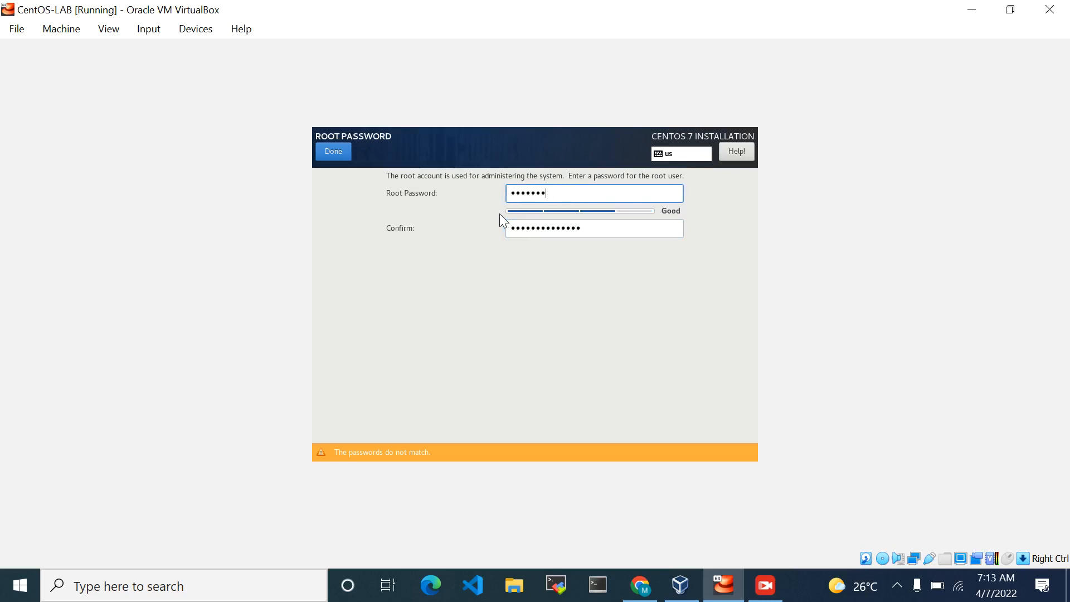
text(••••••••••)
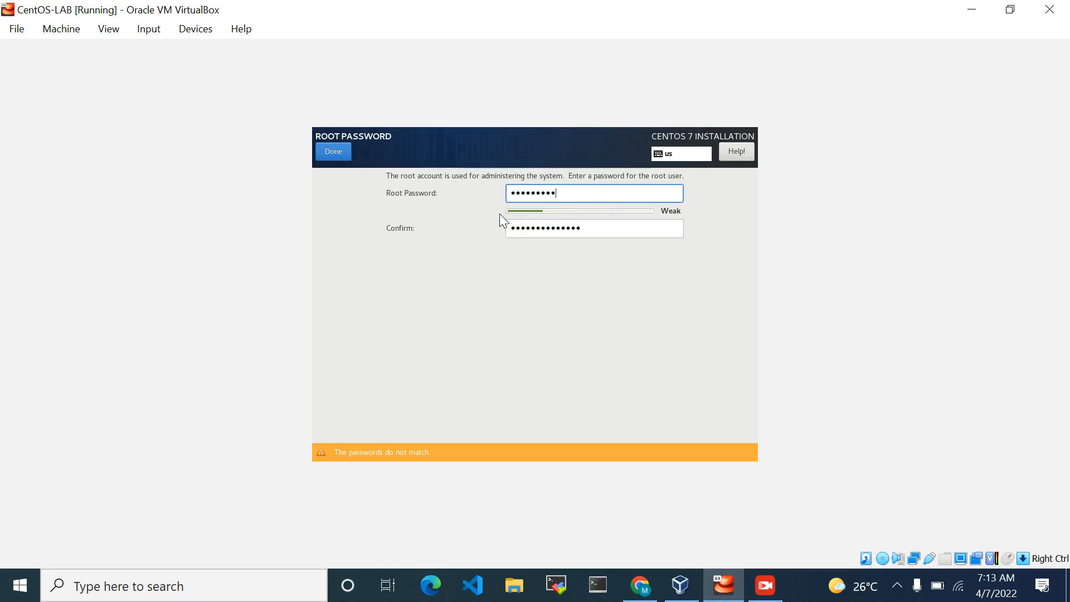
text(••••)
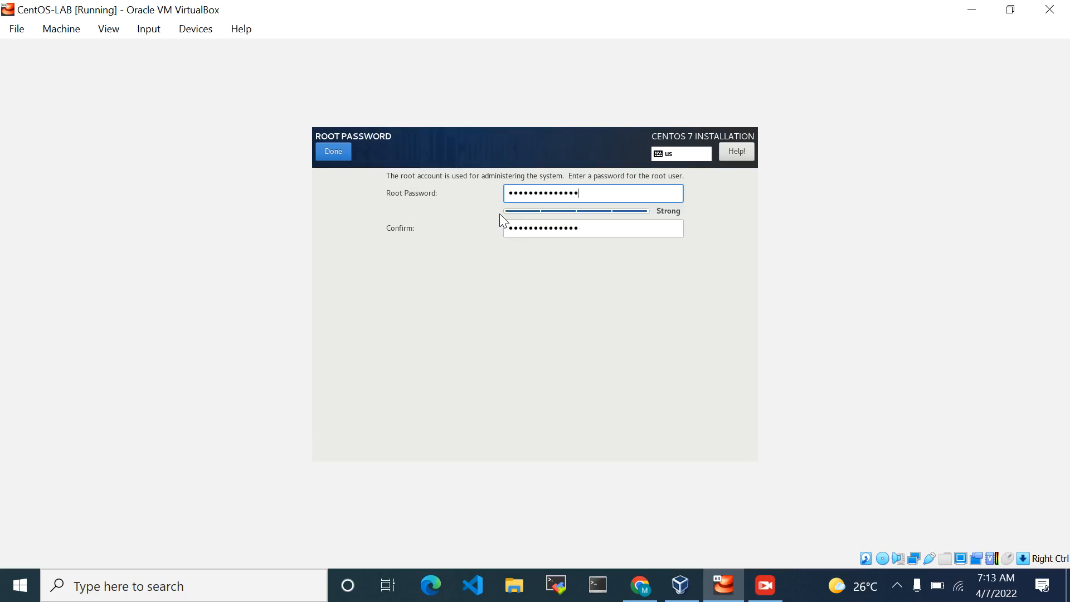
key(Tab)
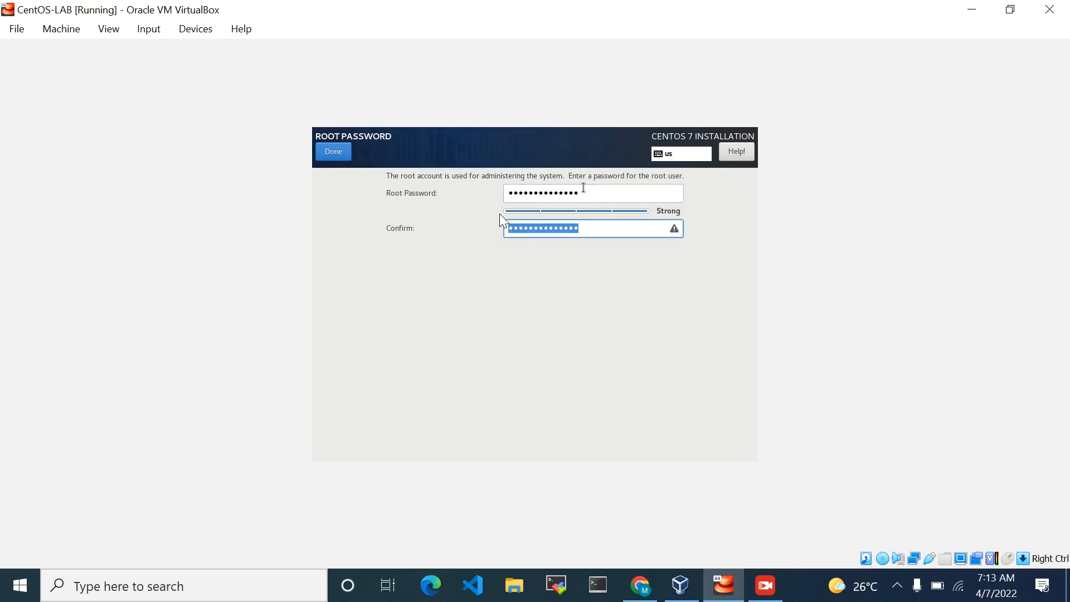
text(••••••••••••)
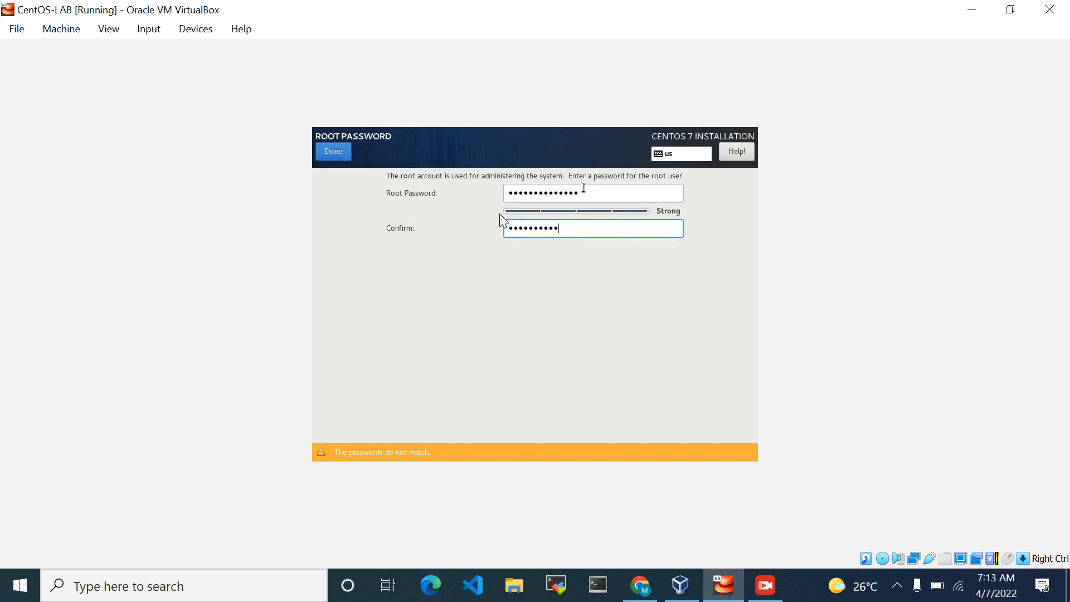
text(••)
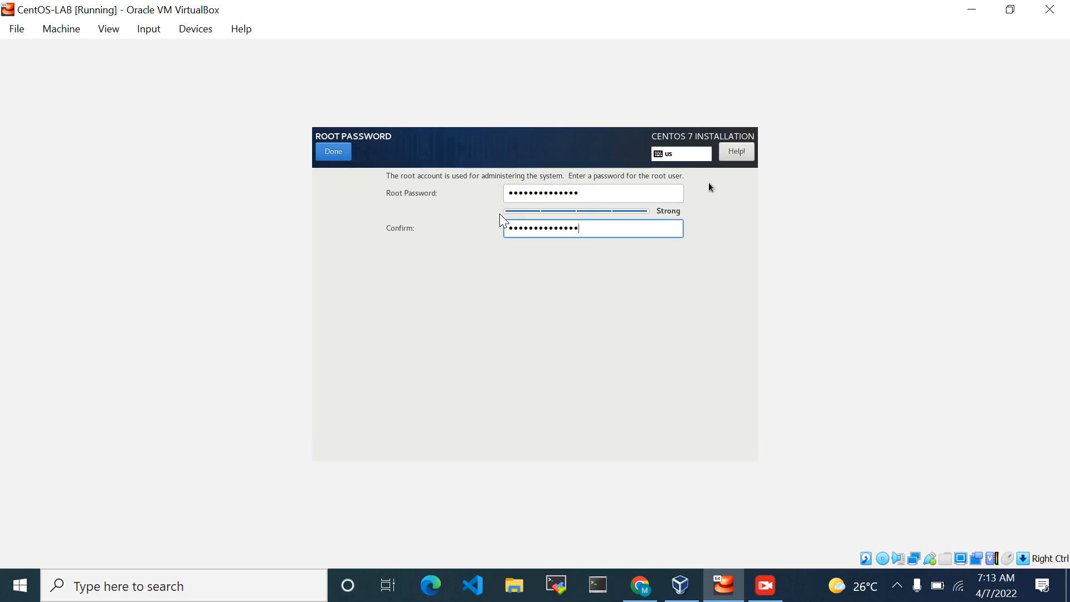
click(334, 152)
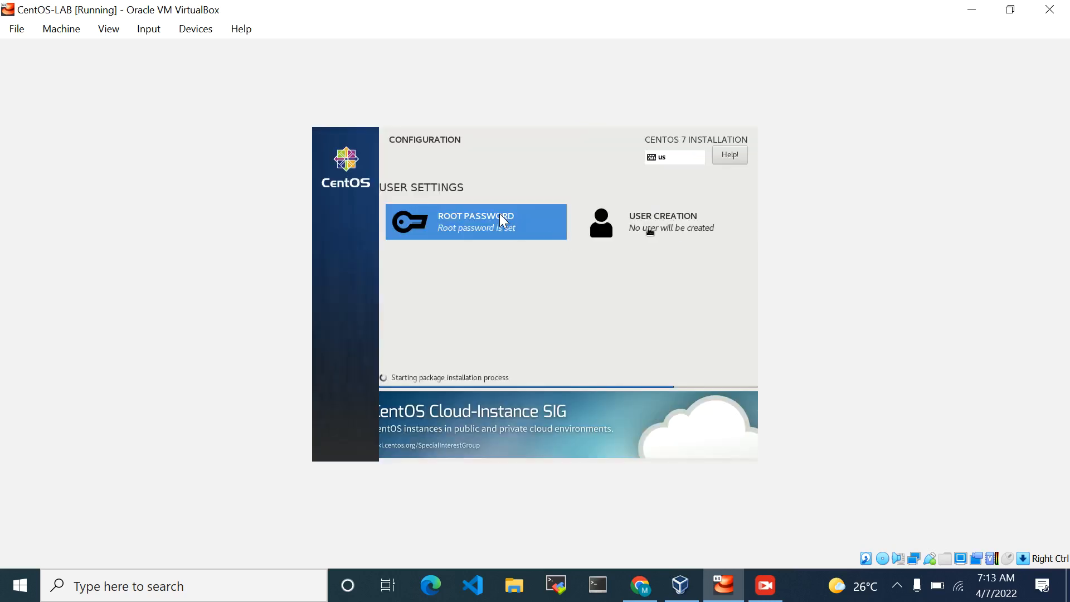
Open User Creation and enter the full name Network KIng with the user name NKING
click(652, 225)
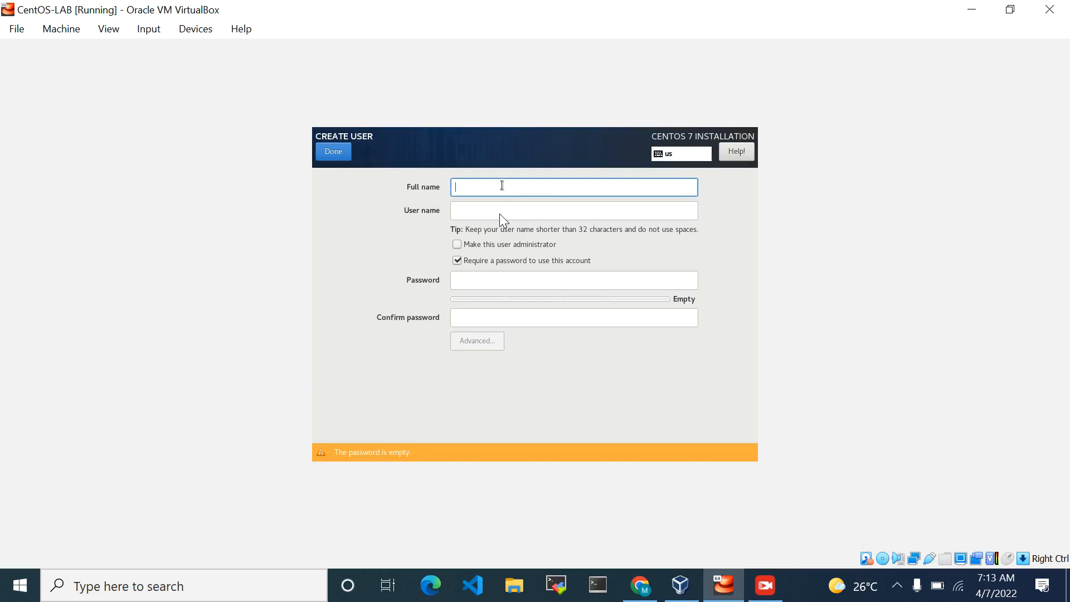
text(Netw)
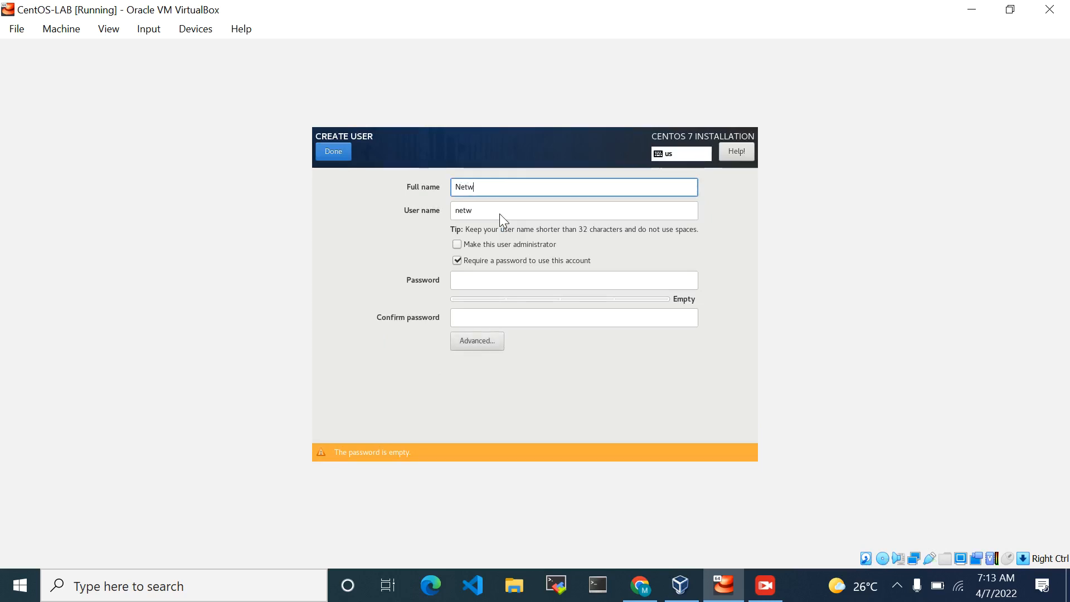
text(ork KIng)
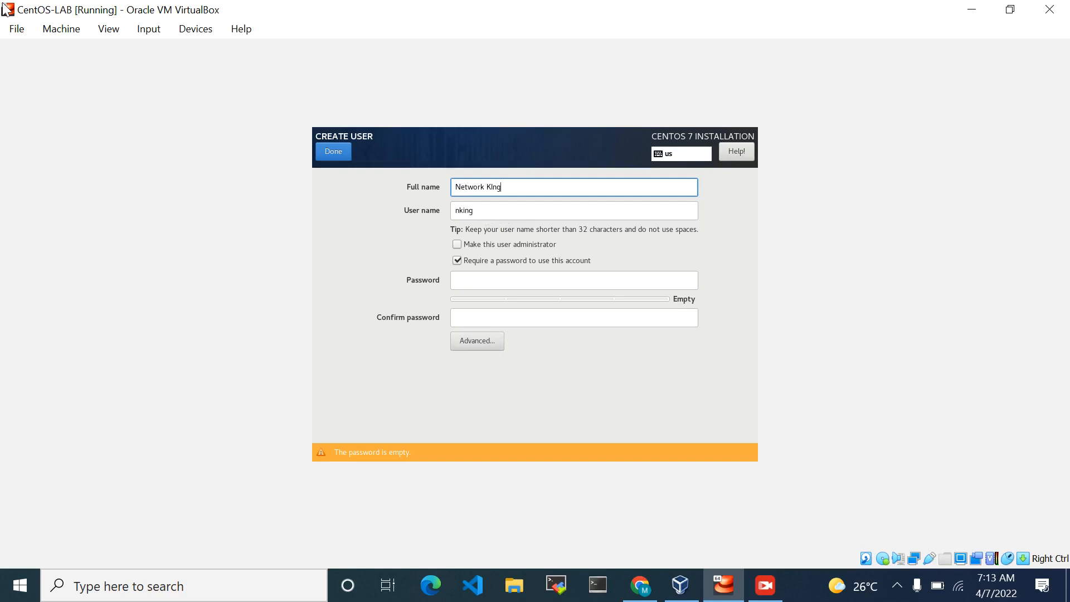
key(Tab)
text(Nking)
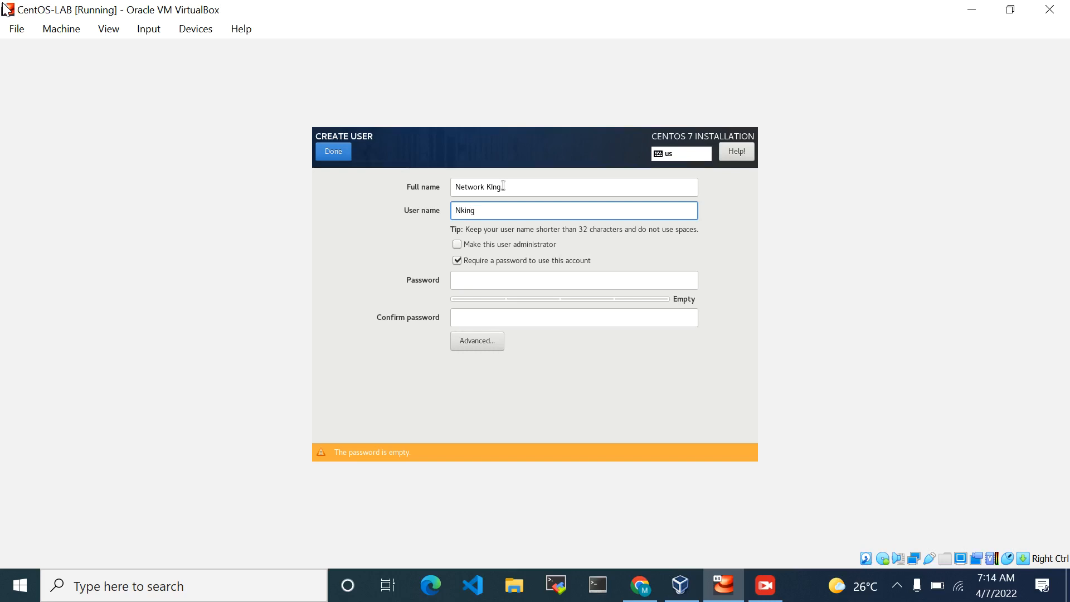
key(BackSpace)
key(BackSpace)
text(KING)
Enter the new user's account password and repeat it in the confirmation
click(499, 287)
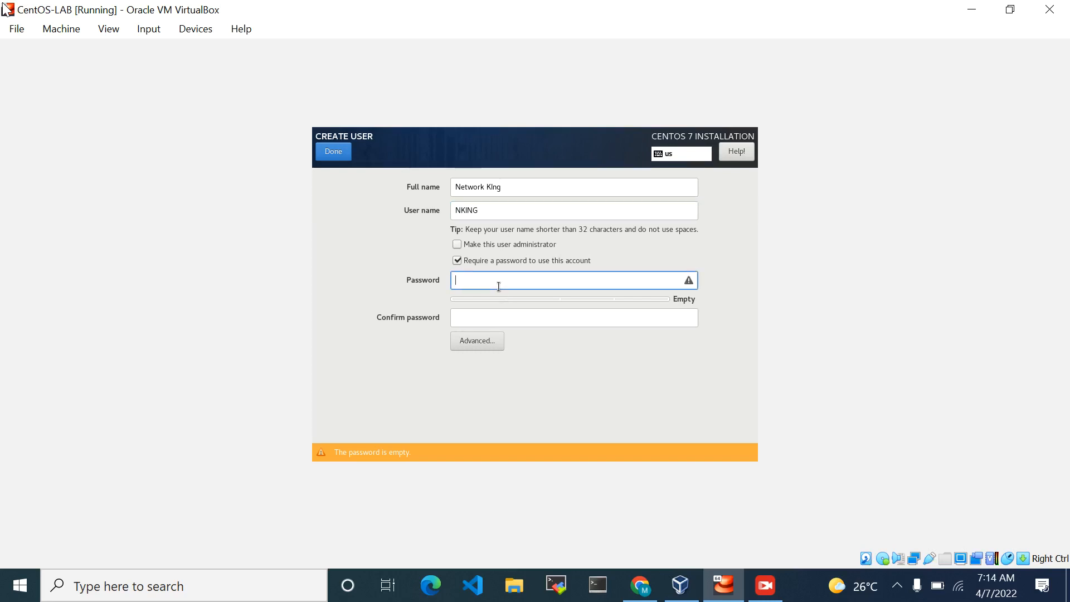
text(********)
click(583, 316)
text(********)
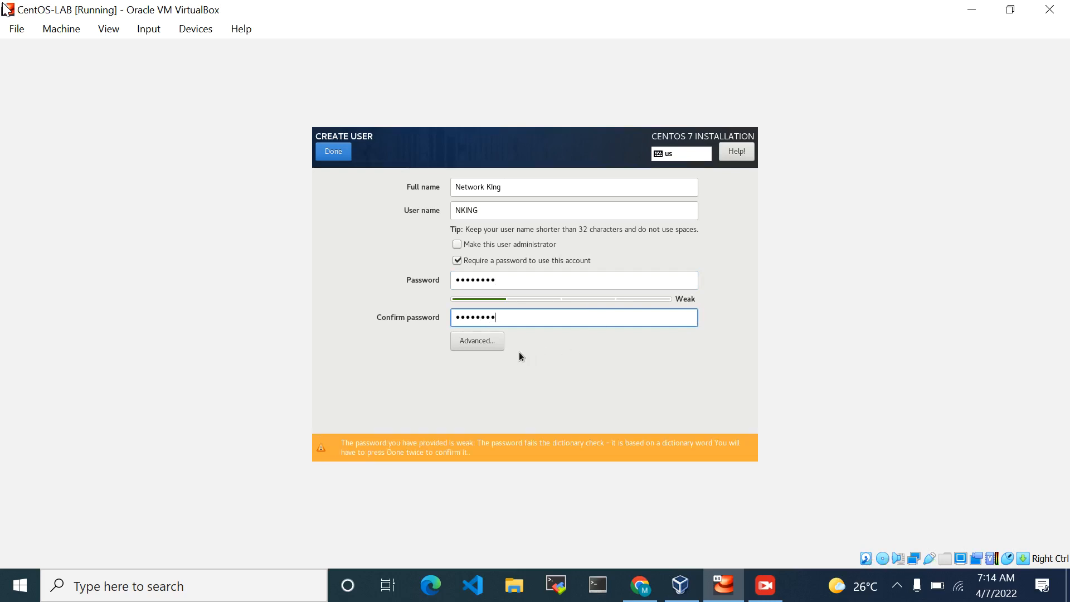
Clear the new user's account password and enter a longer one
click(507, 286)
key(BackSpace)
key(BackSpace)
key(BackSpace)
key(BackSpace)
key(BackSpace)
key(BackSpace)
key(BackSpace)
key(BackSpace)
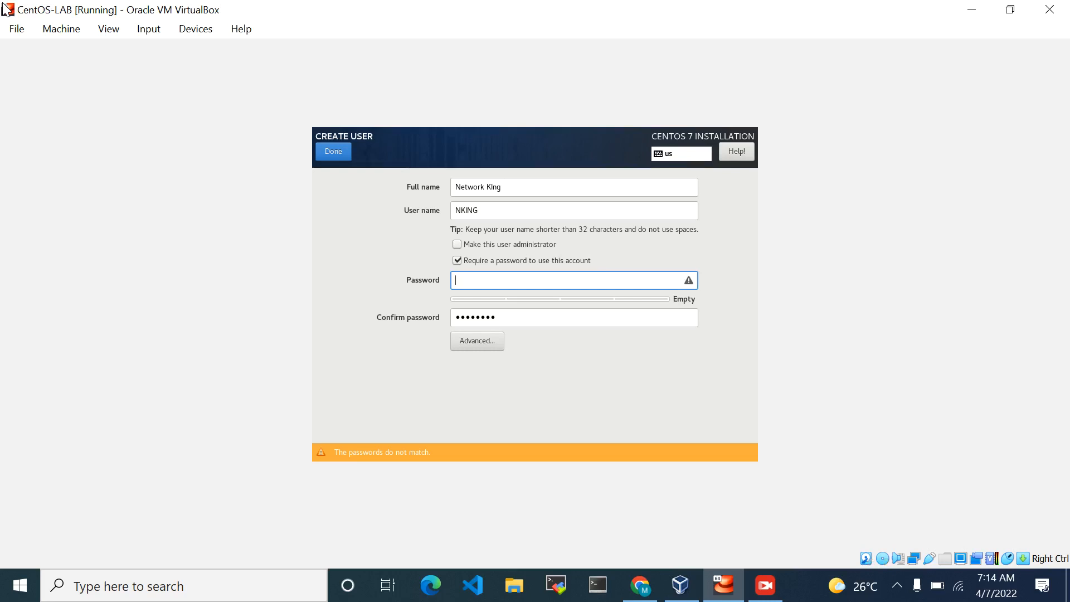
text(•••••••••••)
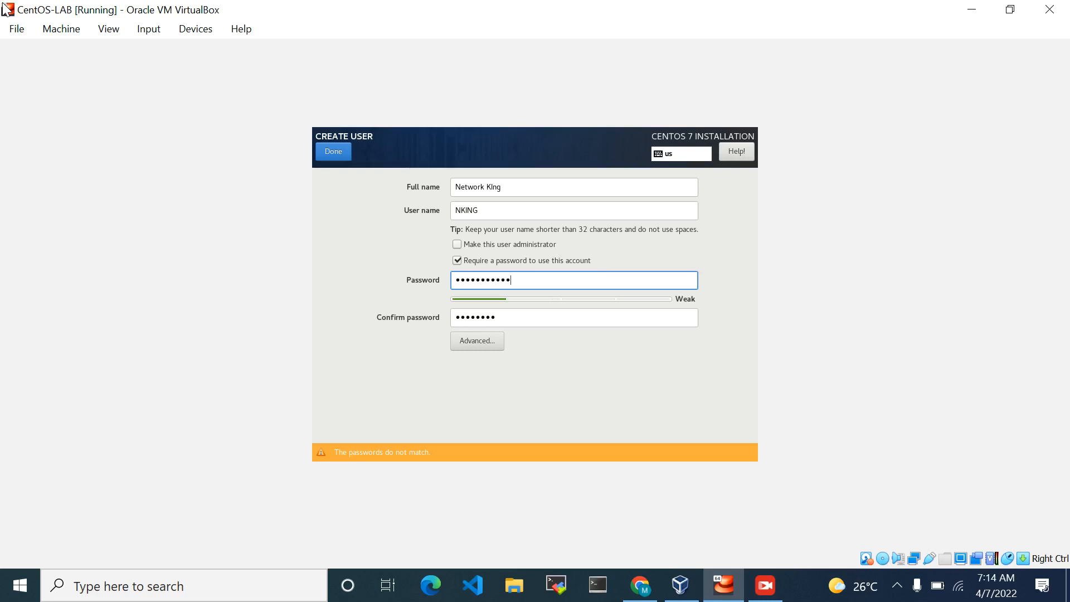
Re-enter the longer account password with different capitalization and fill in the matching confirmation
key(BackSpace)
key(BackSpace)
key(BackSpace)
key(BackSpace)
key(BackSpace)
key(BackSpace)
key(BackSpace)
key(BackSpace)
key(BackSpace)
key(BackSpace)
key(BackSpace)
key(Caps_Lock)
text(•)
key(Caps_Lock)
text(••••••••••)
key(Tab)
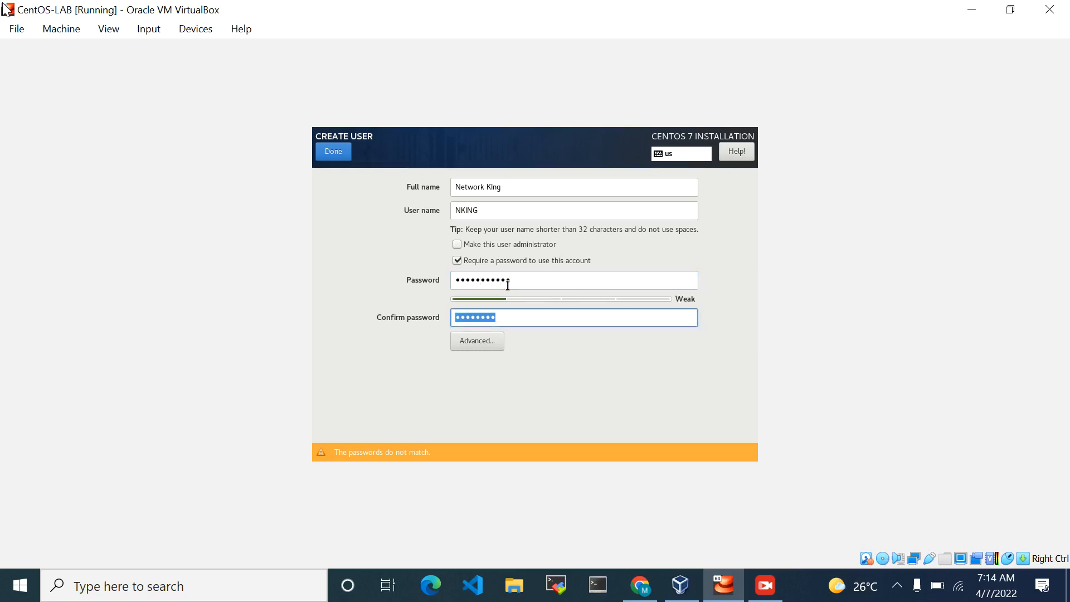
text(•••••••••••)
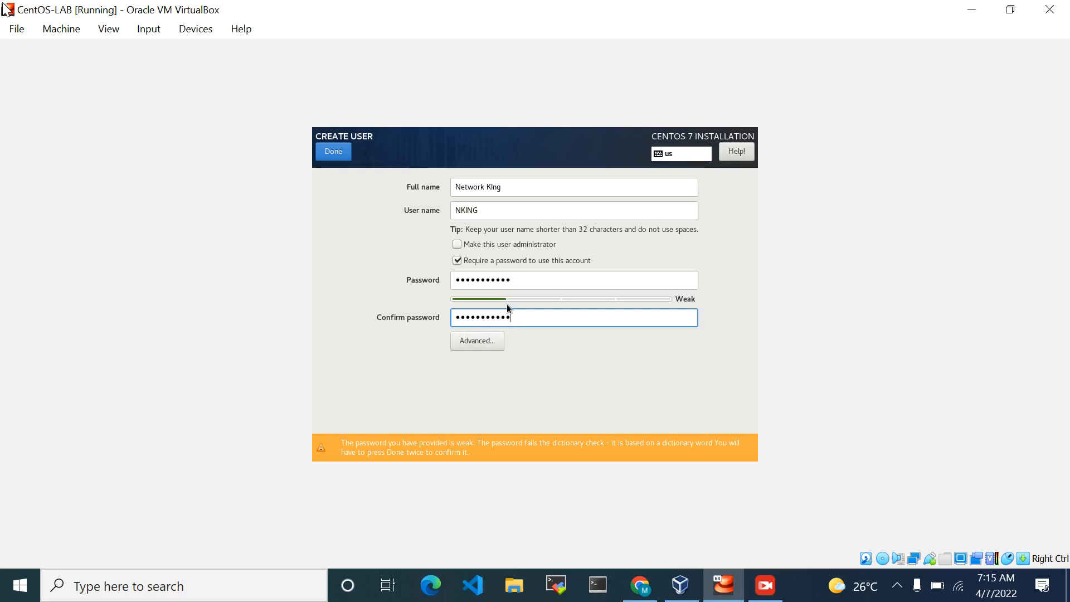
Replace the account password and its confirmation with another matching entry and try to save the user
click(515, 279)
key(BackSpace)
key(BackSpace)
key(BackSpace)
key(BackSpace)
key(BackSpace)
key(BackSpace)
key(BackSpace)
key(BackSpace)
key(BackSpace)
key(BackSpace)
key(BackSpace)
text(a)
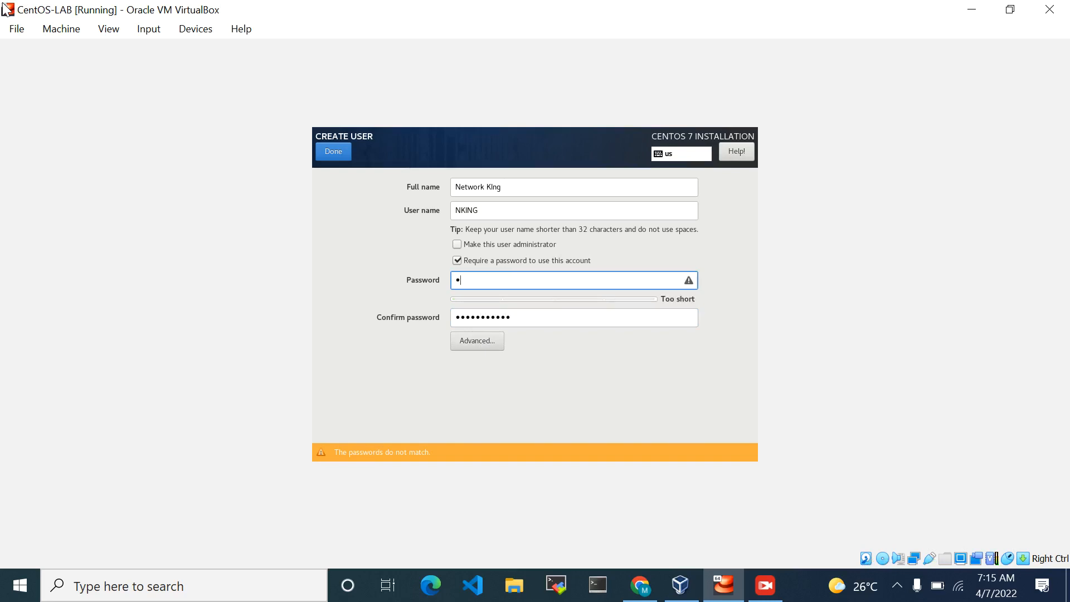
text(aaaaaaaaaa)
key(Tab)
text(aaaaaaaaa)
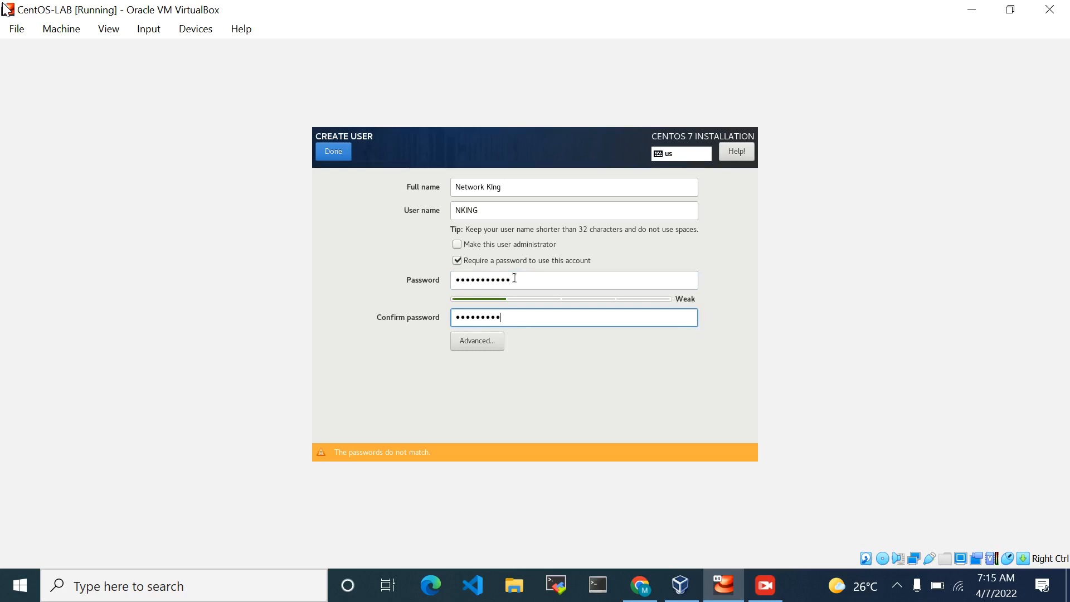
text(aa)
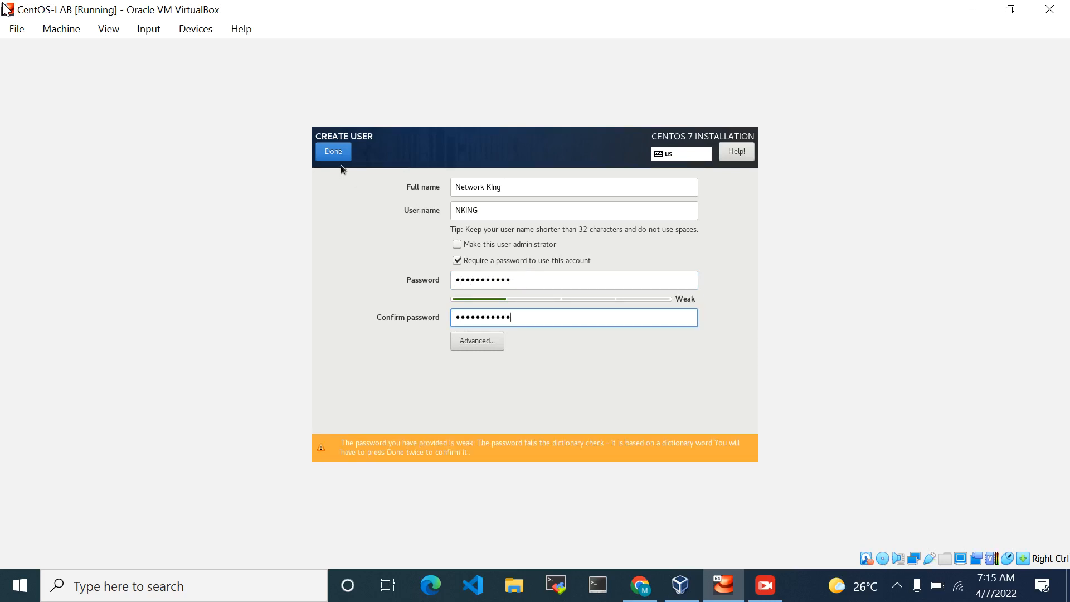
click(336, 152)
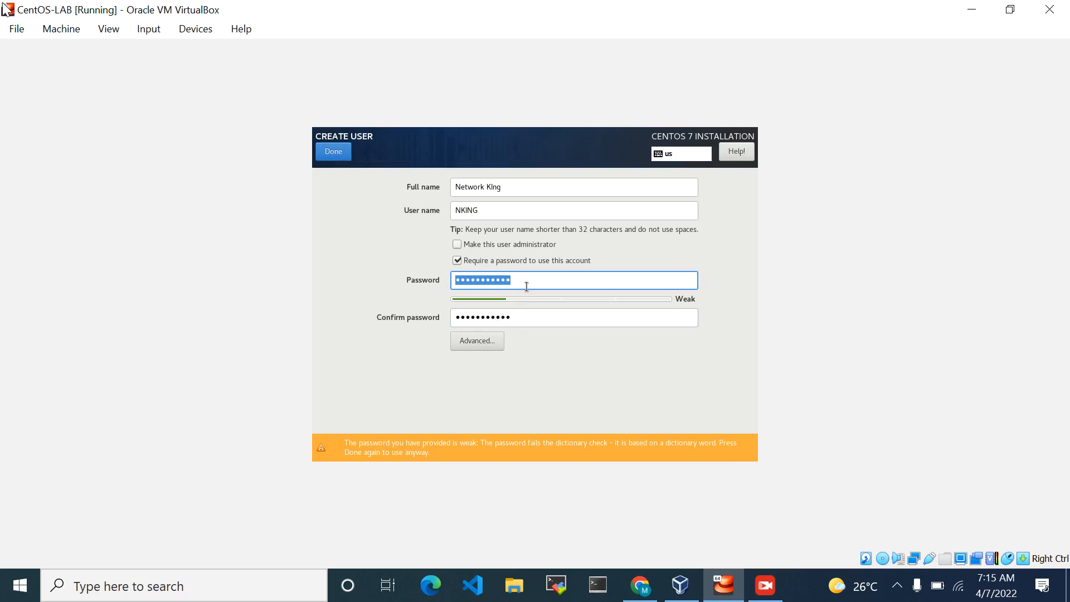
Set a stronger account password with a matching confirmation and save the new user
key(BackSpace)
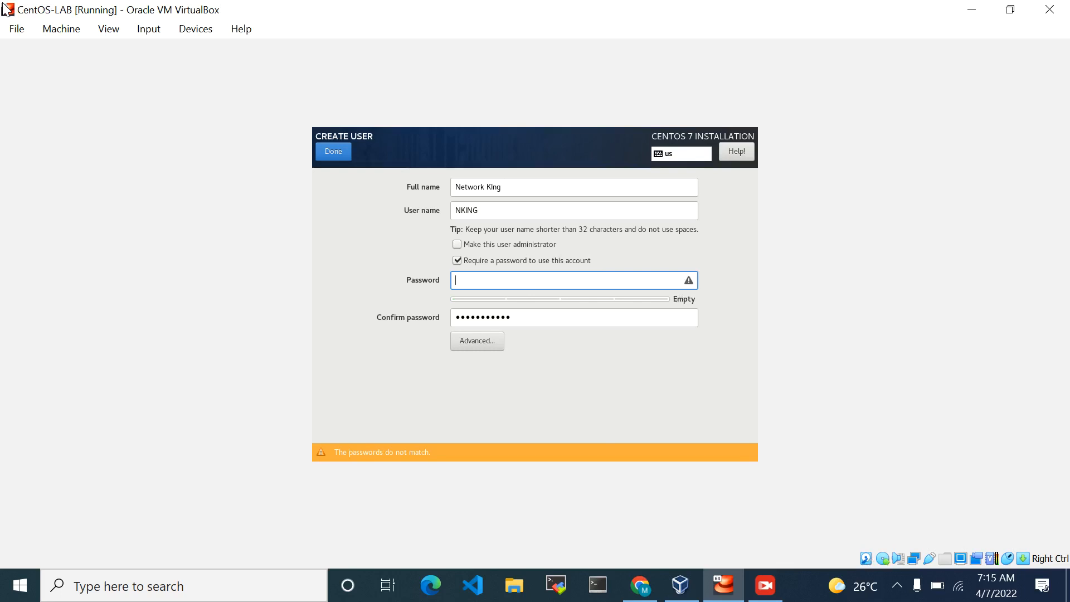
text(P•••••••)
text(•)
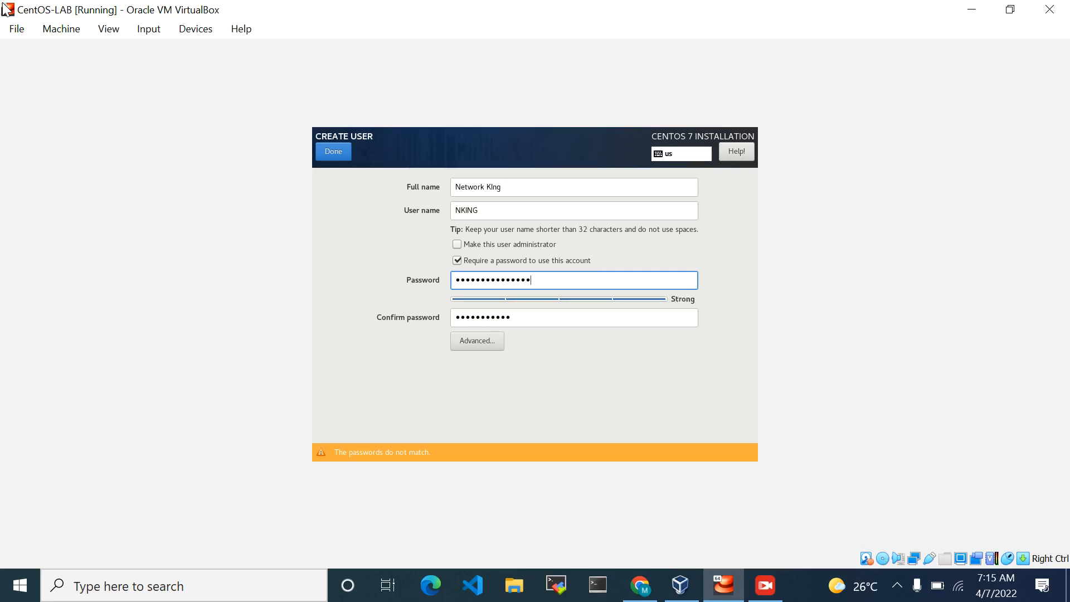
key(Tab)
text(••••)
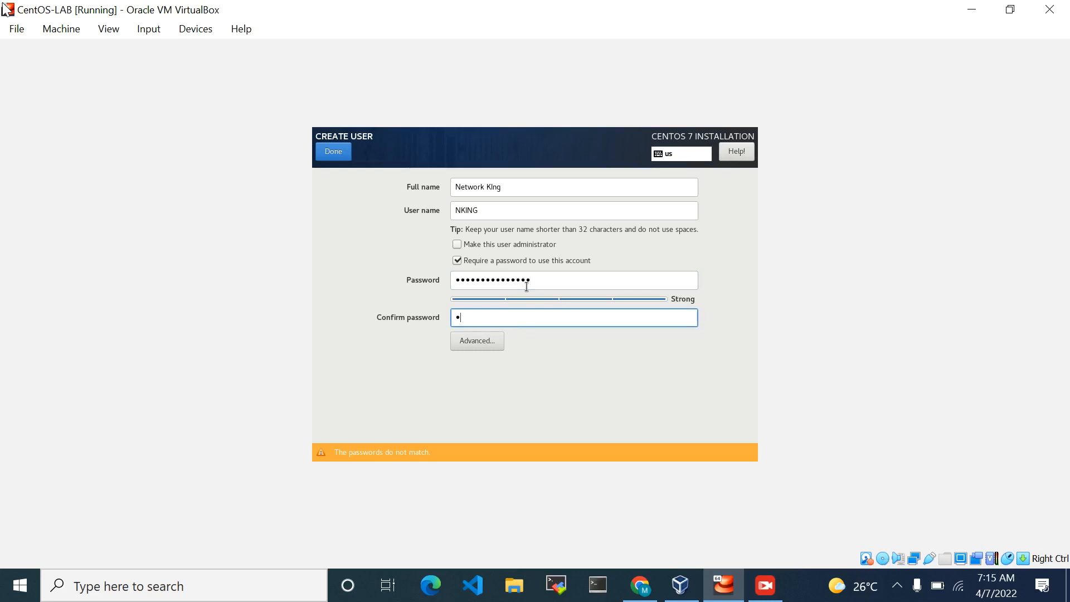
text(•••••••••••)
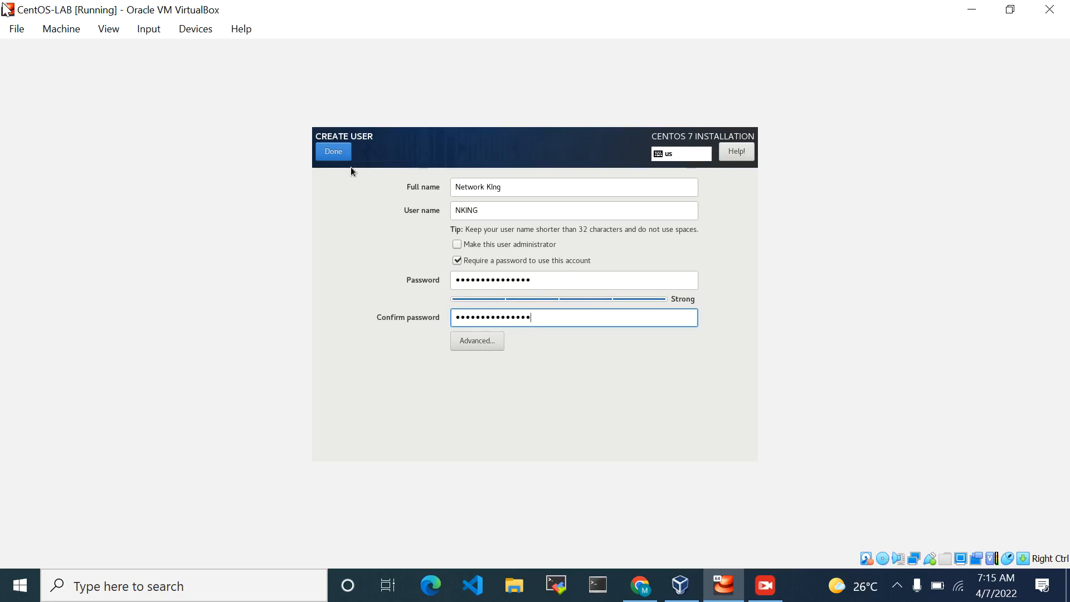
click(334, 153)
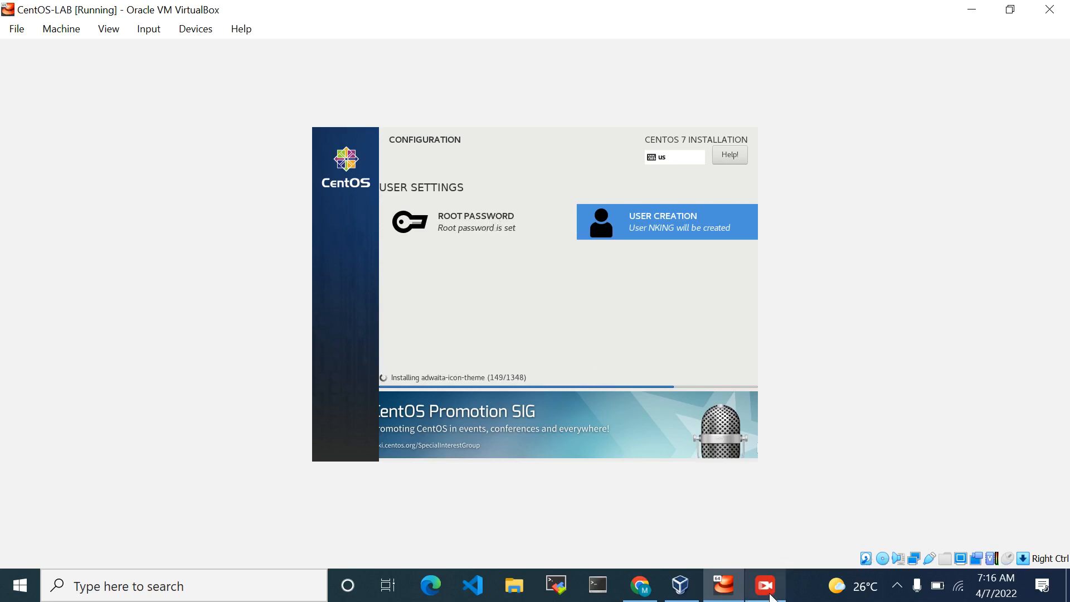
click(765, 585)
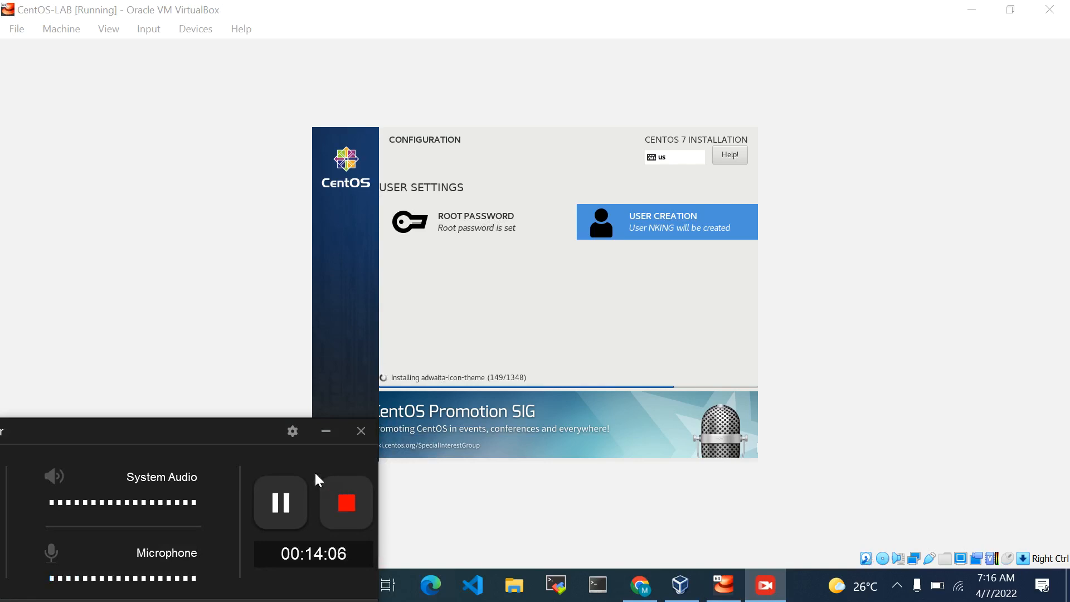
click(289, 512)
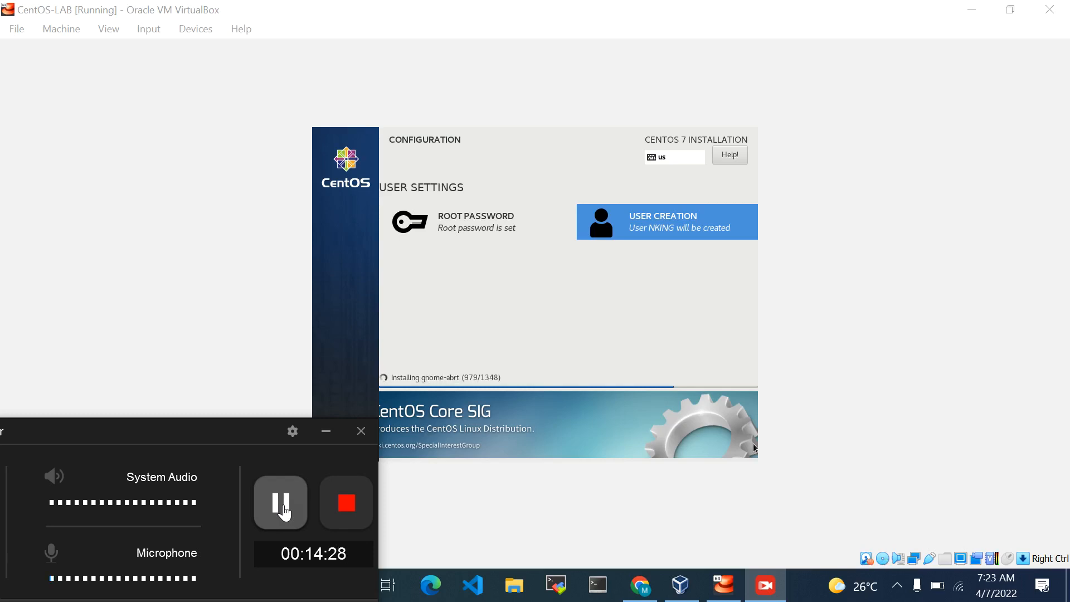
click(284, 510)
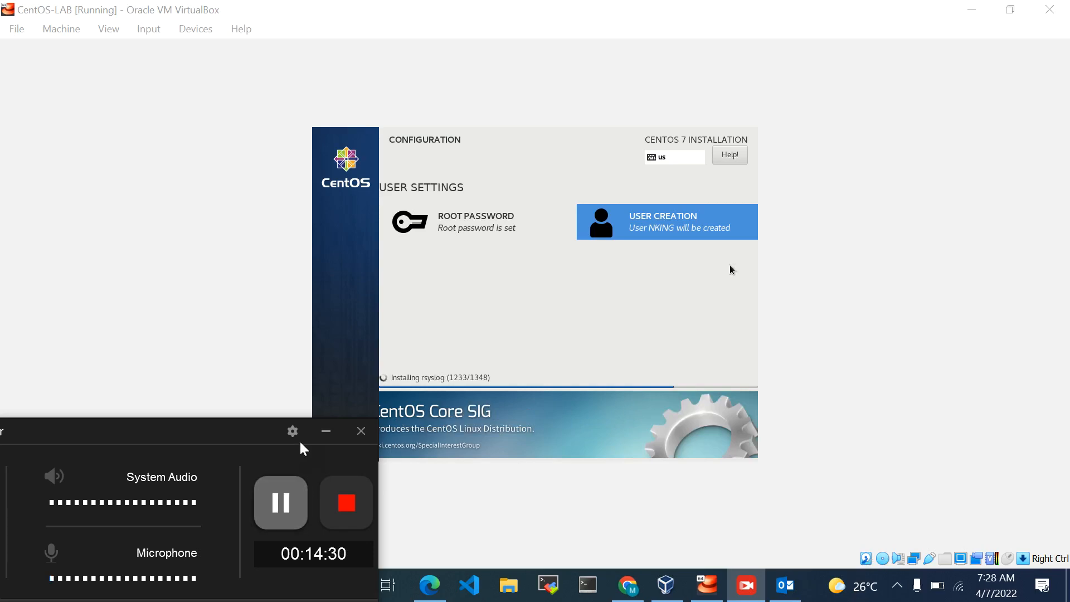
drag(251, 441, 229, 536)
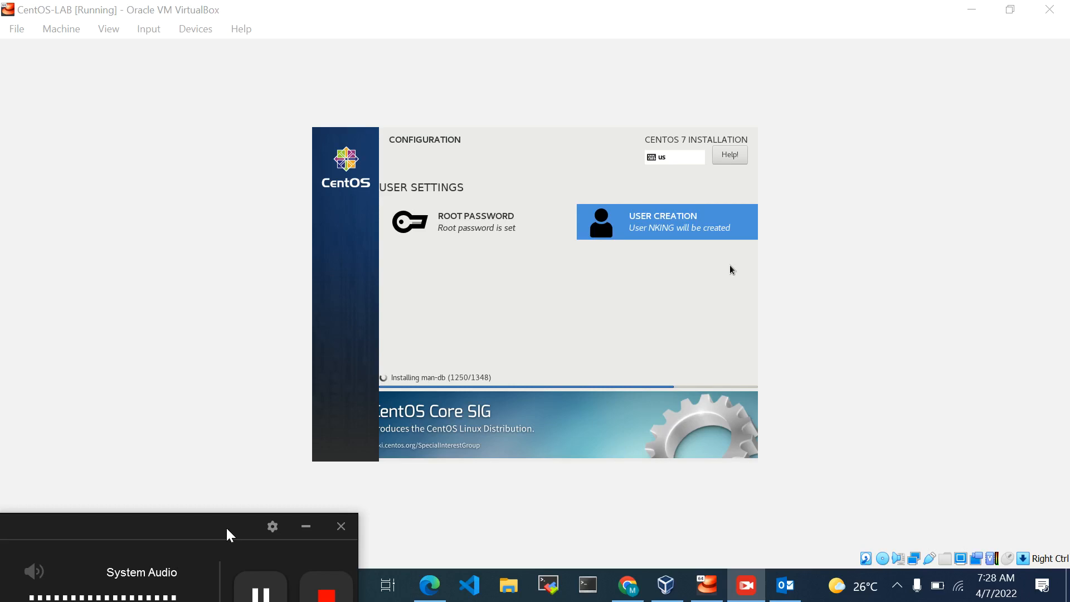
drag(229, 534, 264, 403)
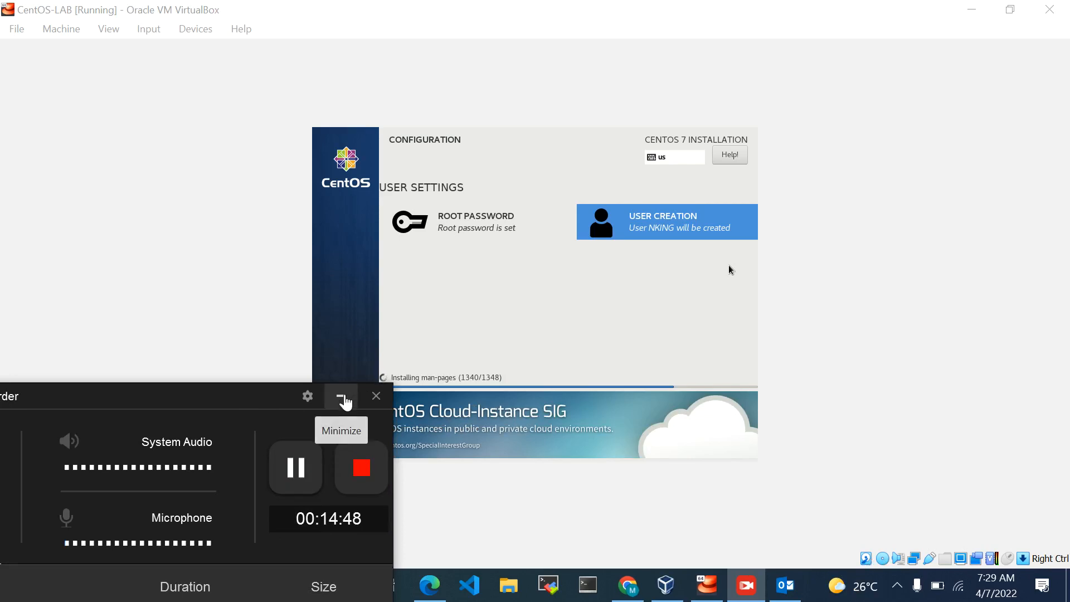
click(344, 400)
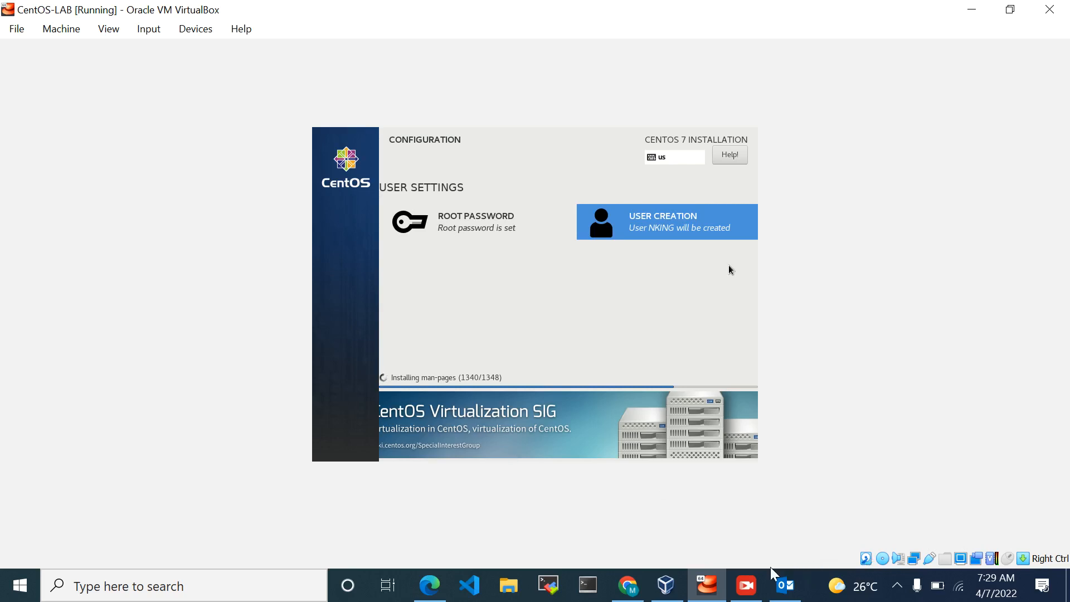
click(756, 594)
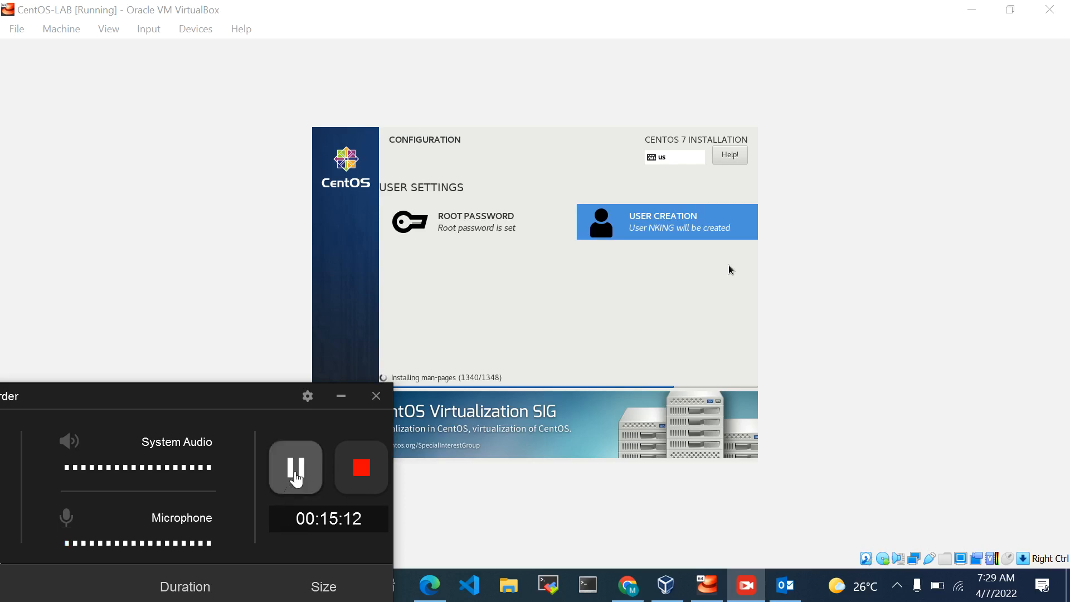
click(341, 398)
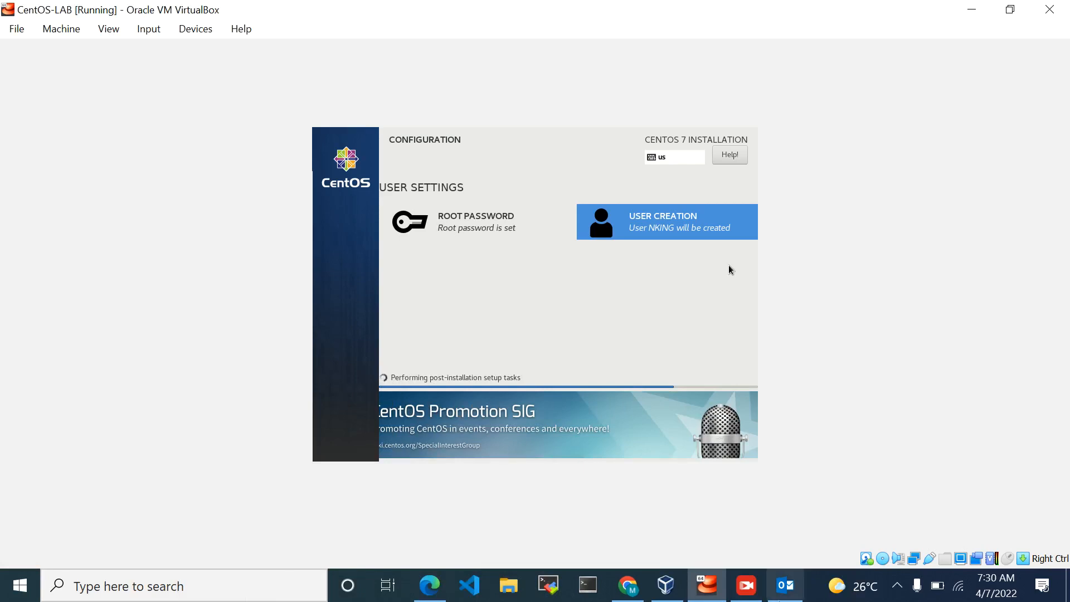
click(751, 595)
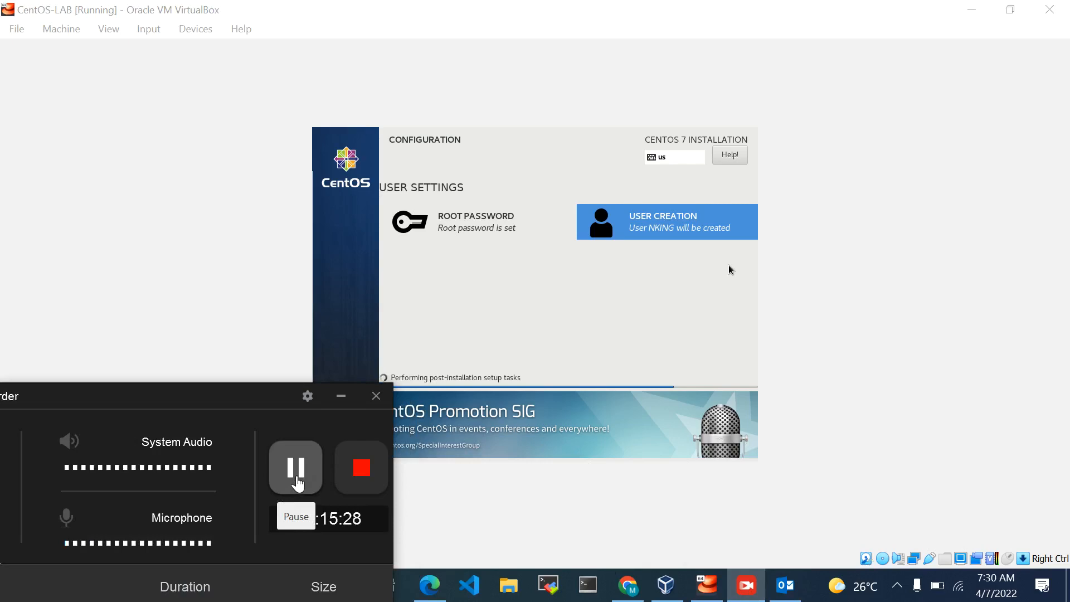
click(297, 484)
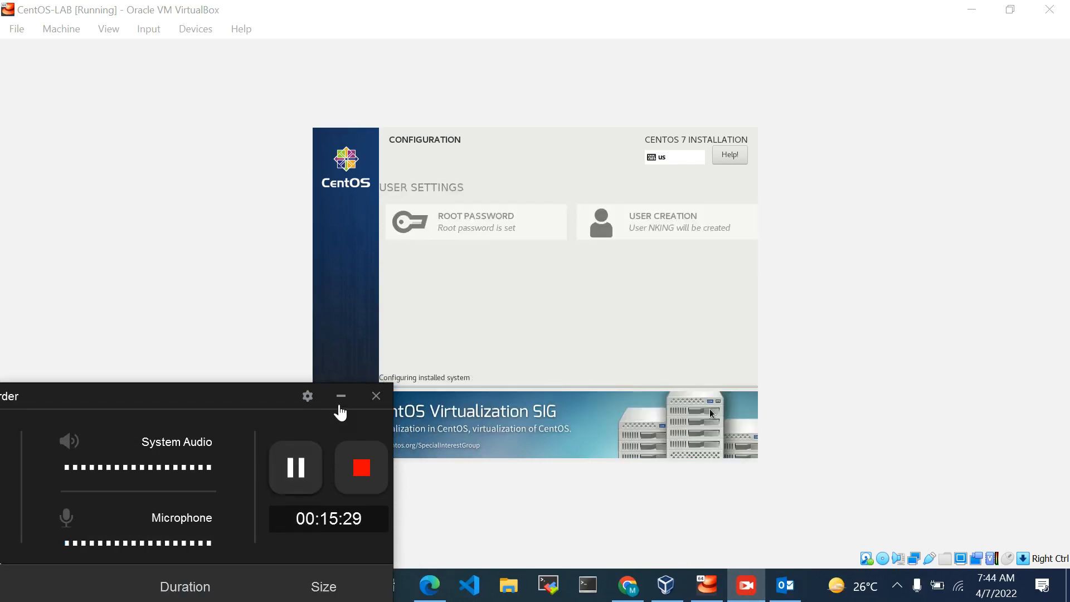
click(341, 397)
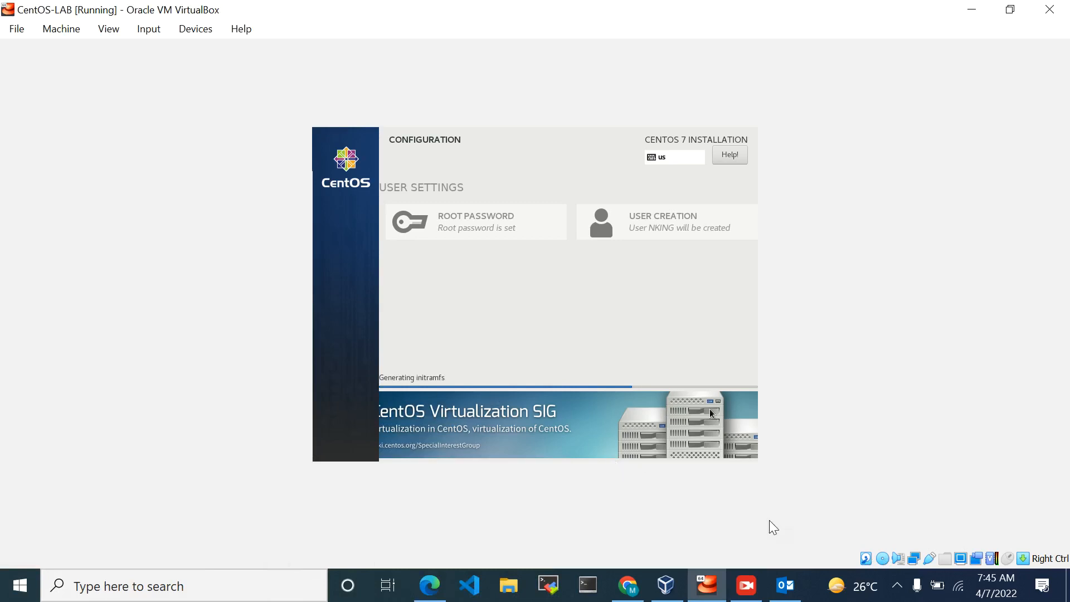
click(758, 592)
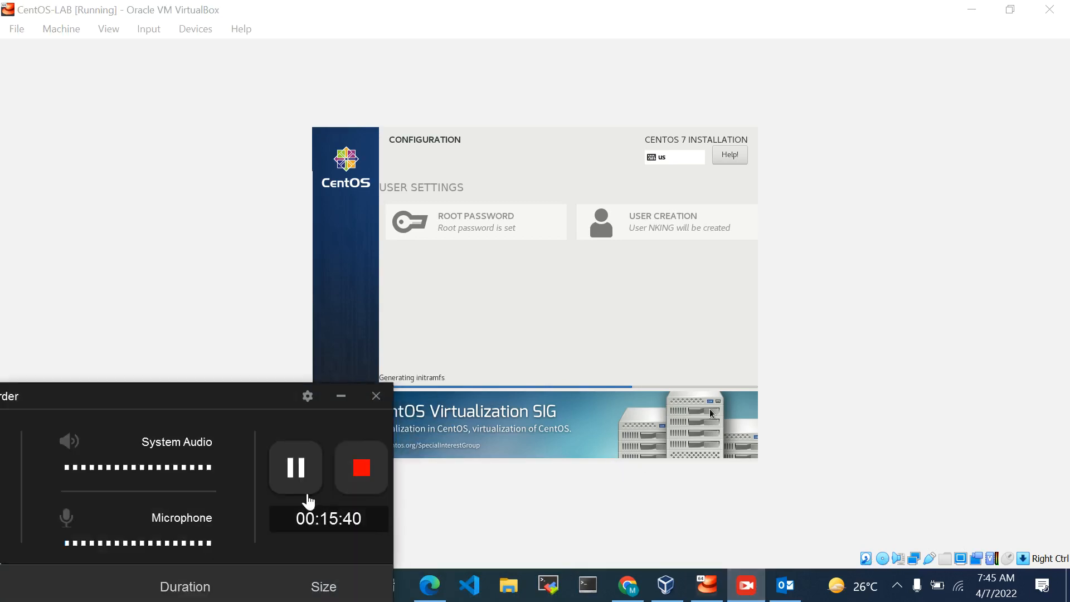
click(297, 479)
click(297, 480)
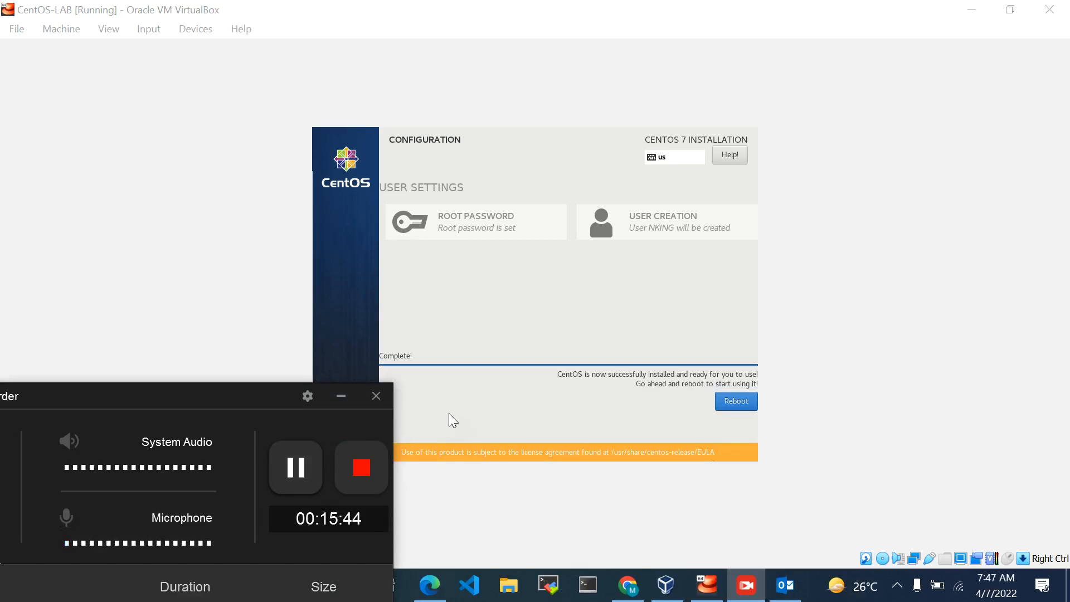
click(341, 398)
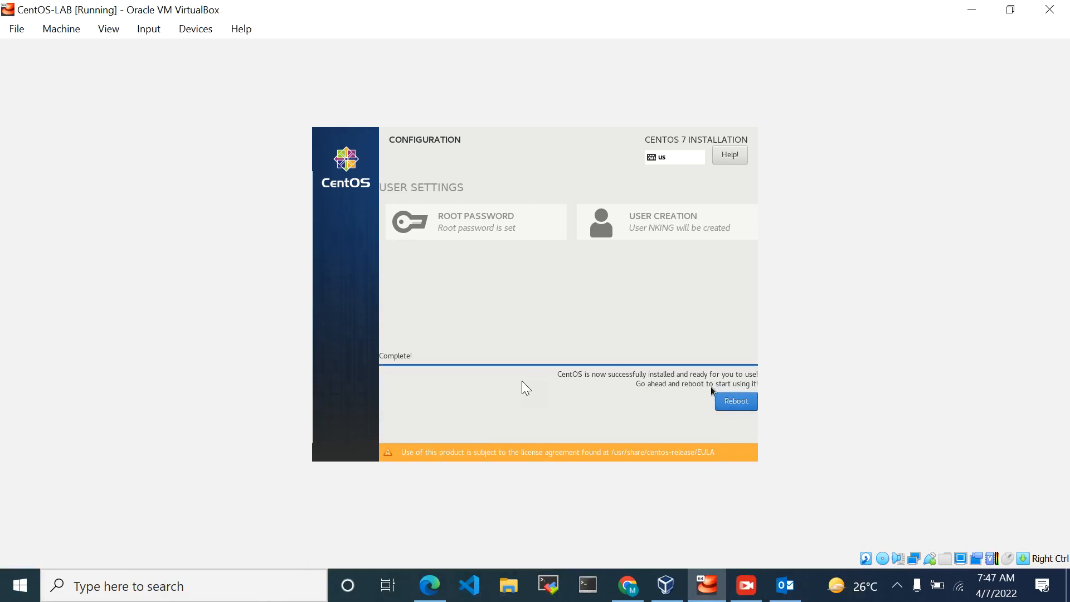
Reboot the virtual machine into the newly installed CentOS system
click(735, 408)
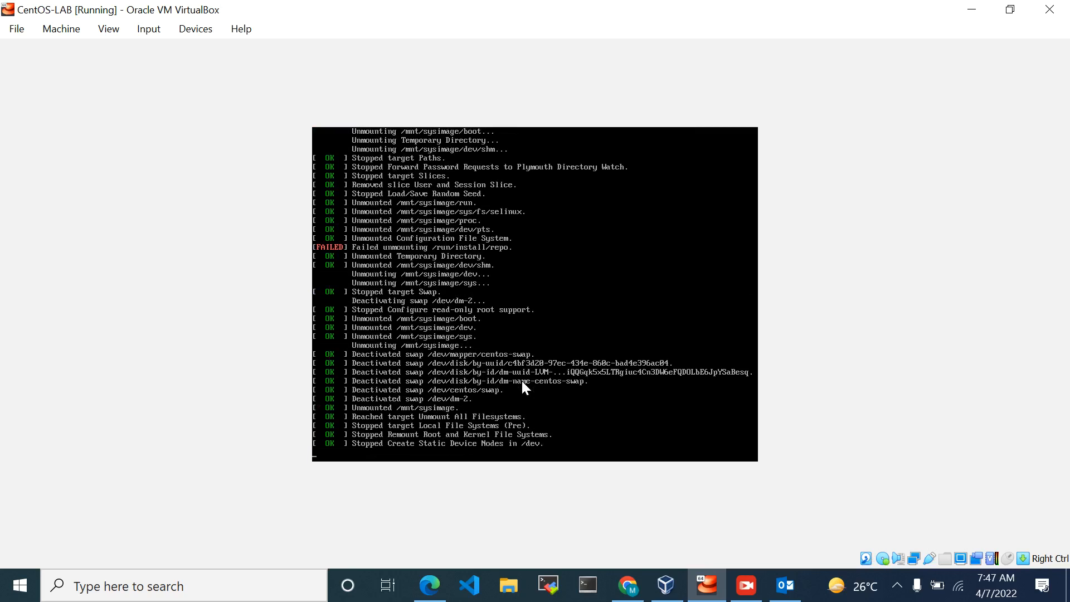
click(746, 585)
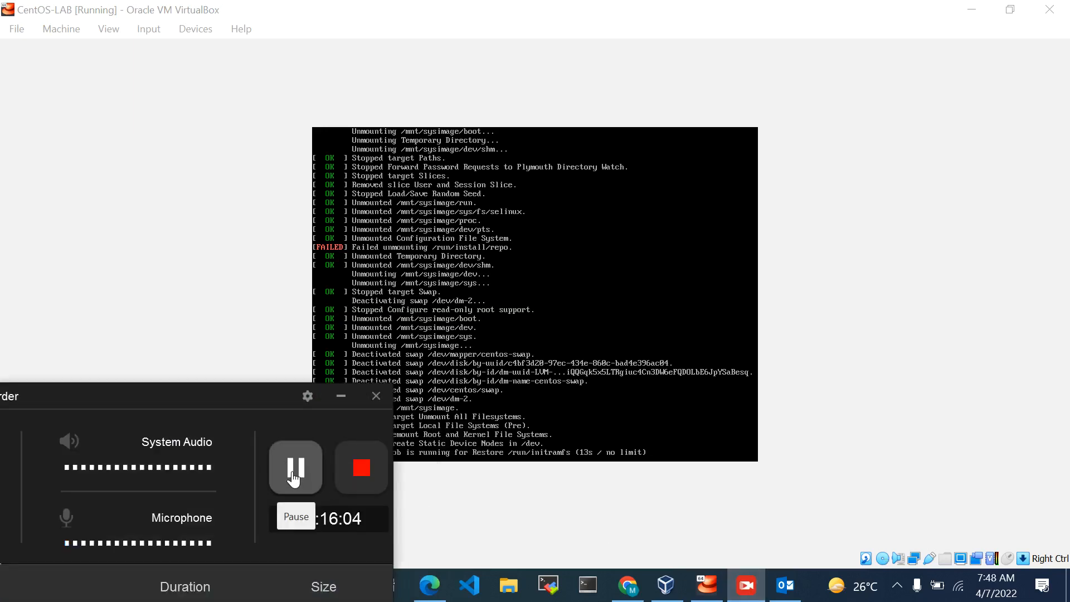
click(294, 477)
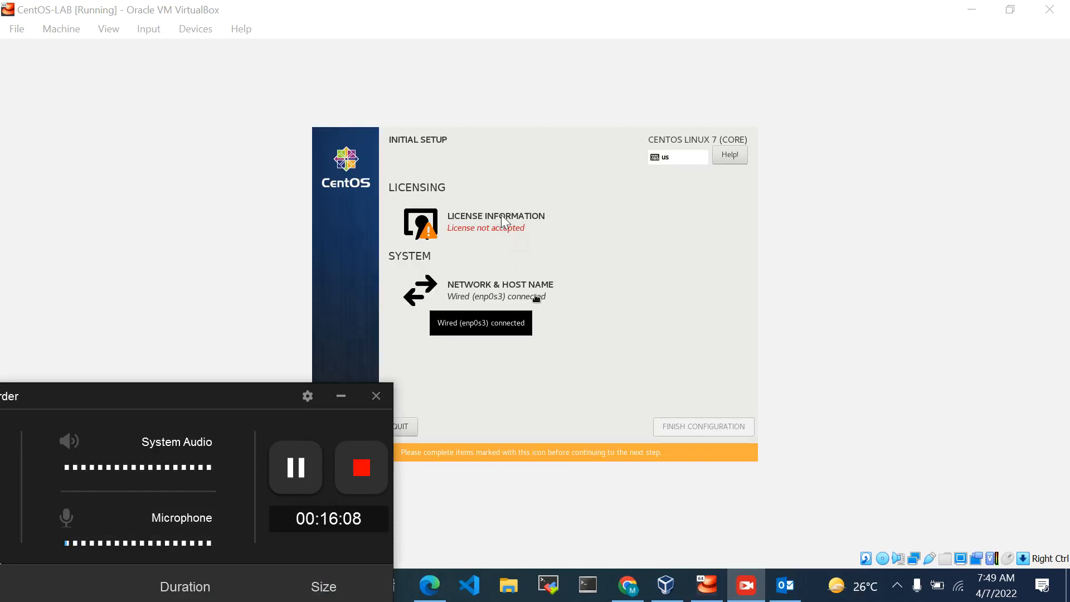
click(341, 398)
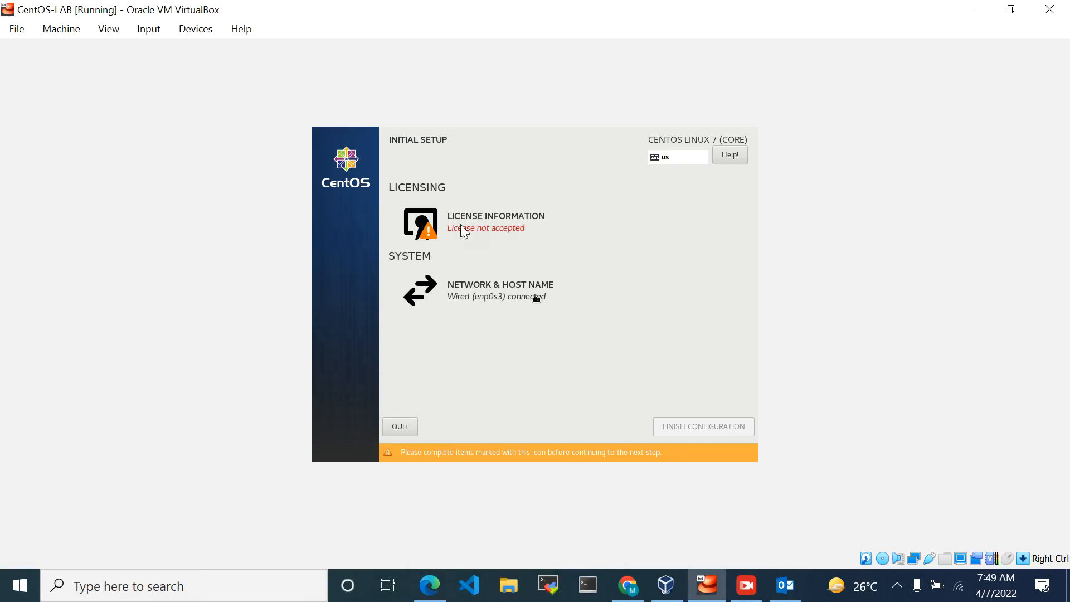
Accept the CentOS 7 license agreement and finish the initial setup configuration
click(487, 223)
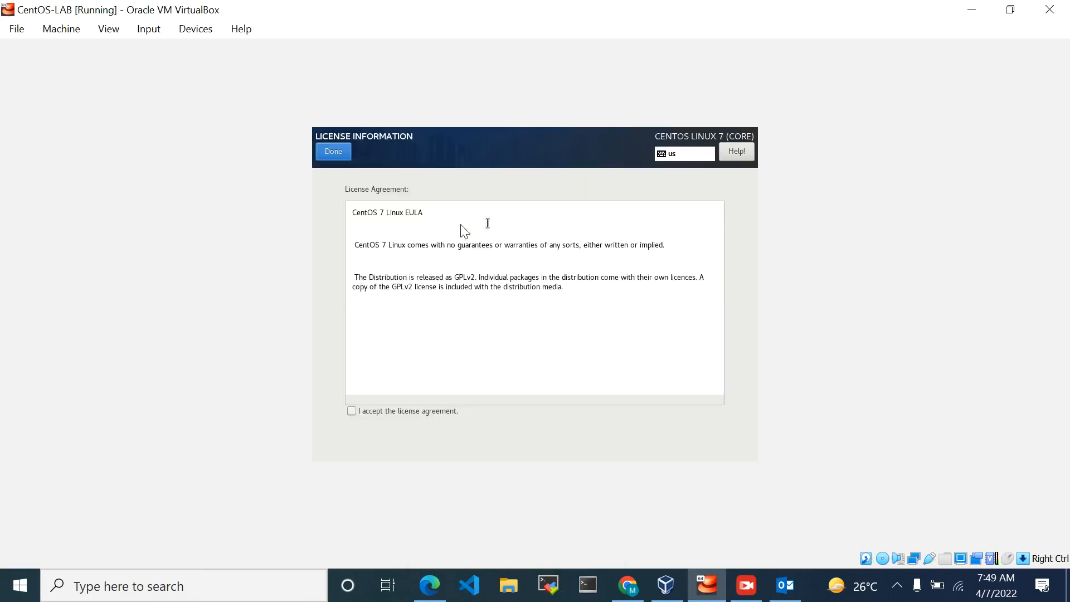
click(352, 411)
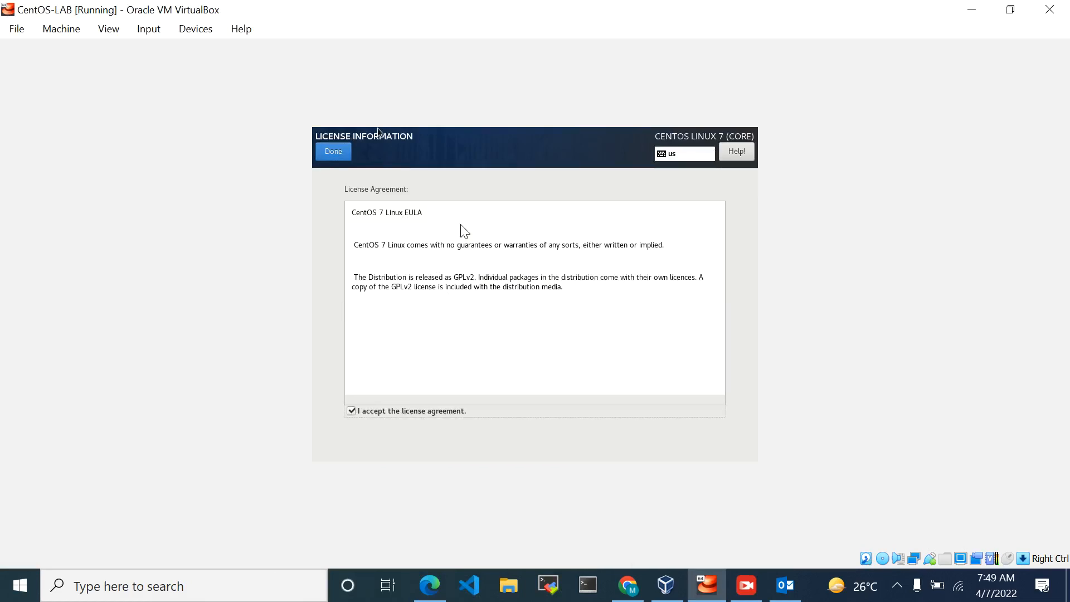
click(339, 151)
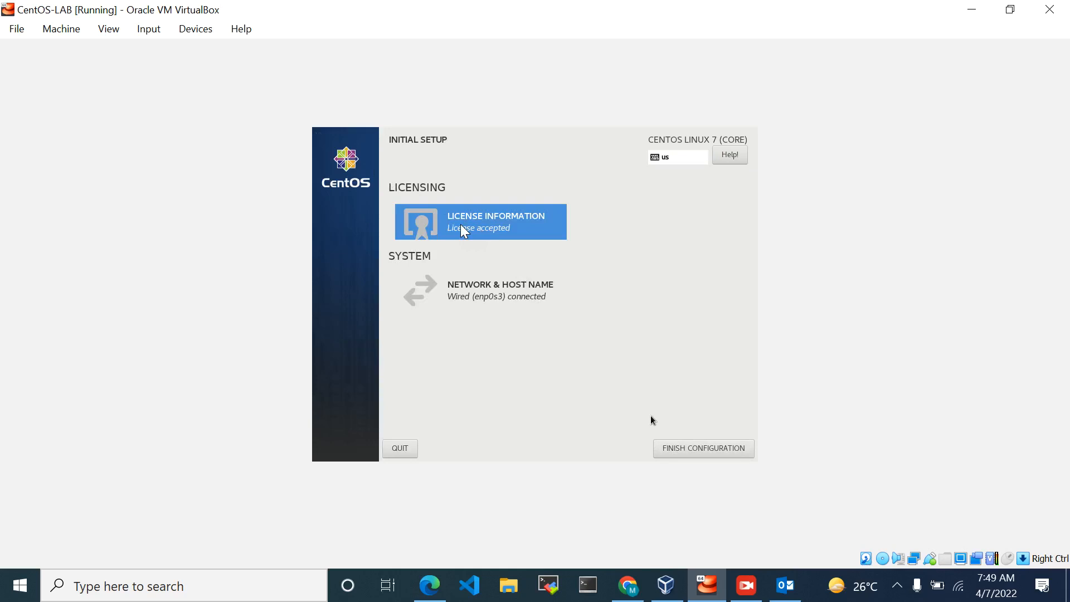
click(679, 449)
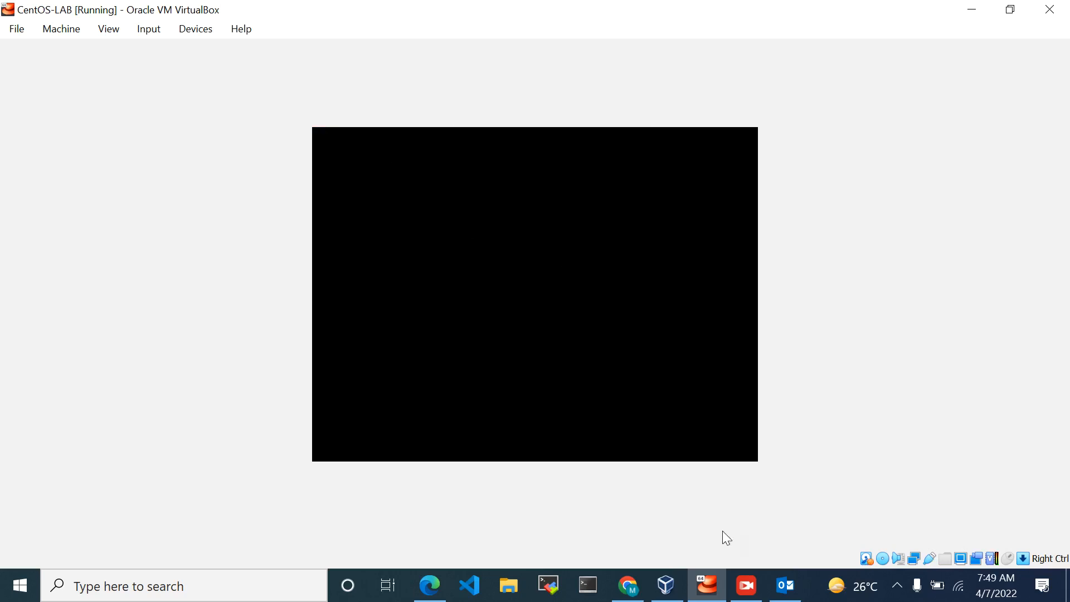
click(746, 585)
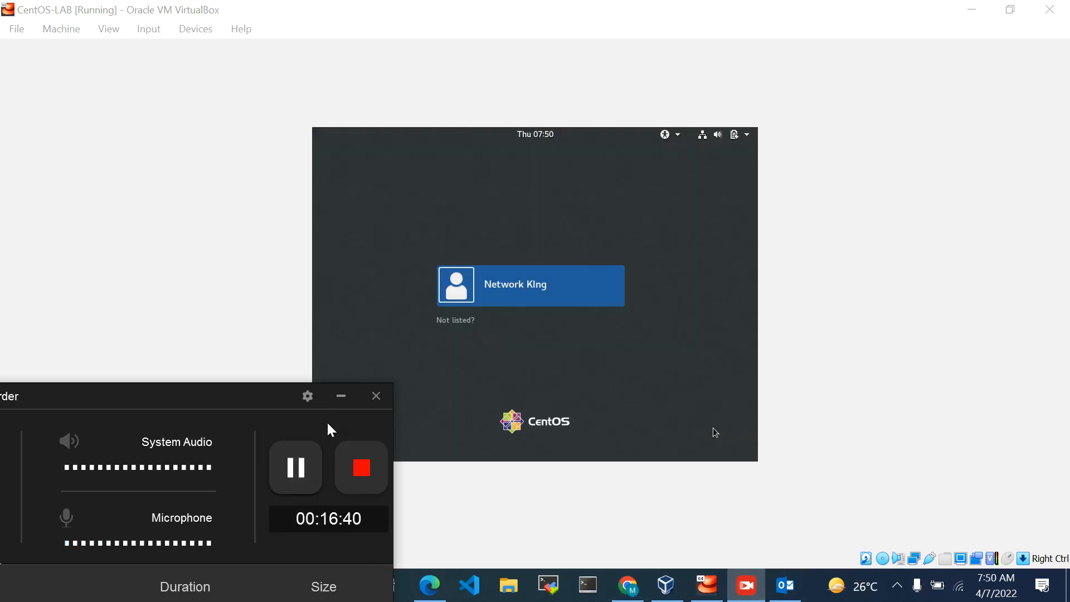
click(341, 395)
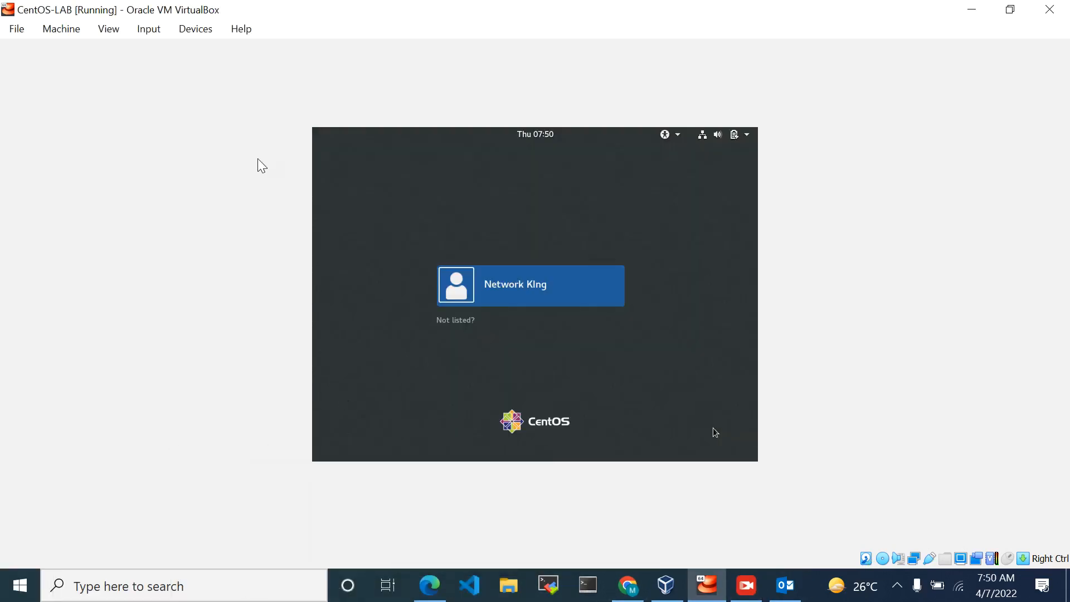
click(196, 32)
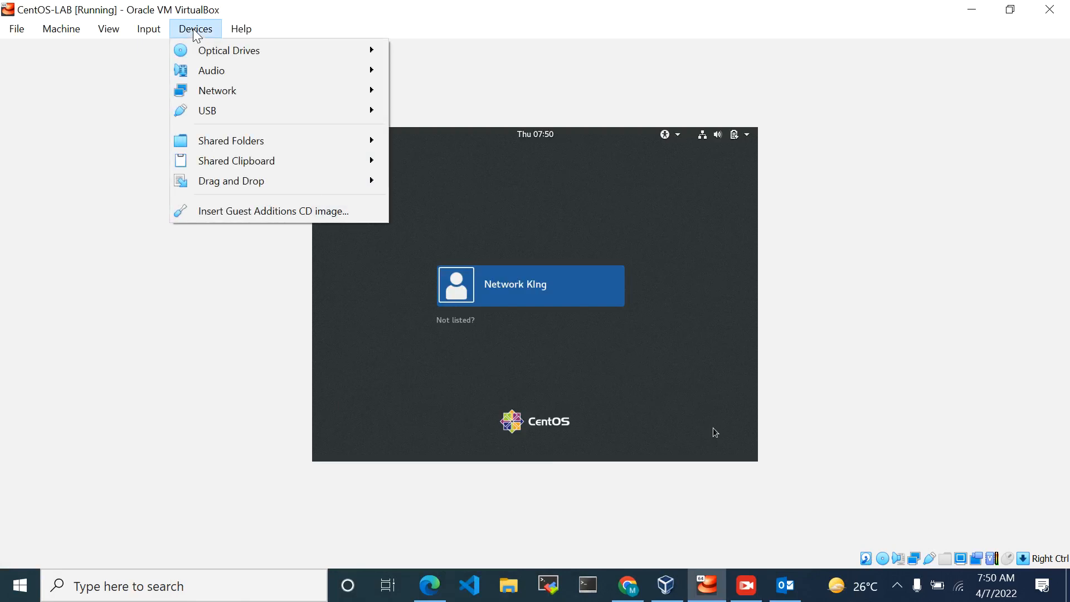
mouse_move(234, 49)
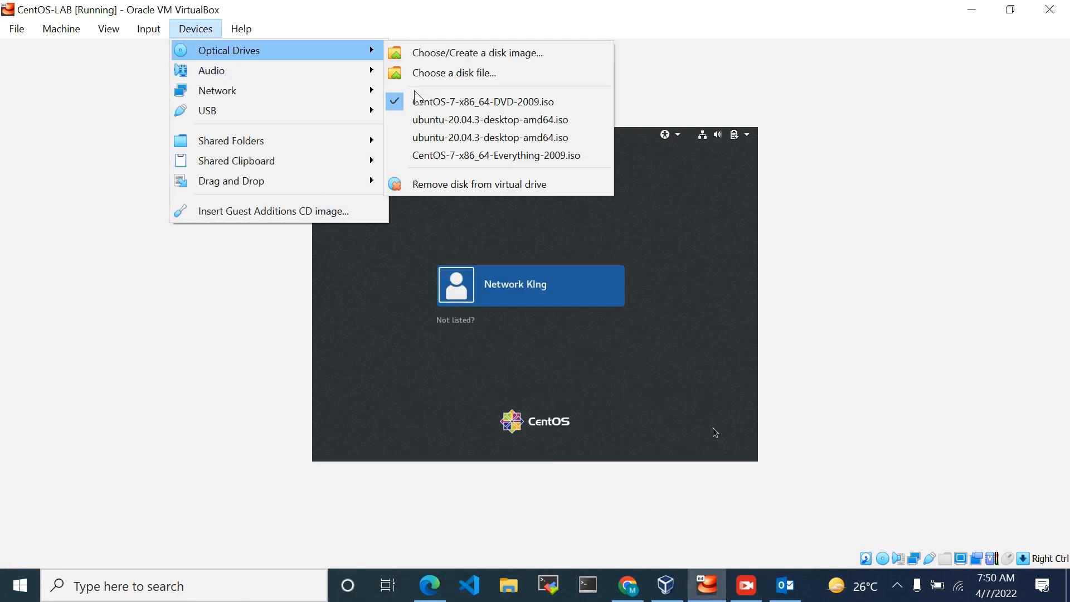
click(411, 122)
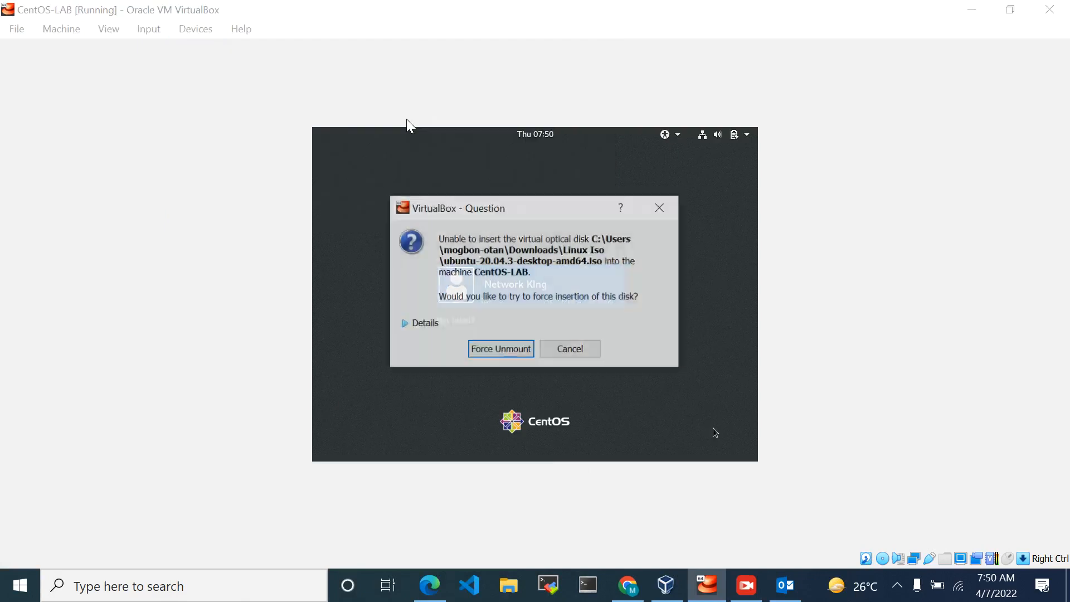
click(664, 215)
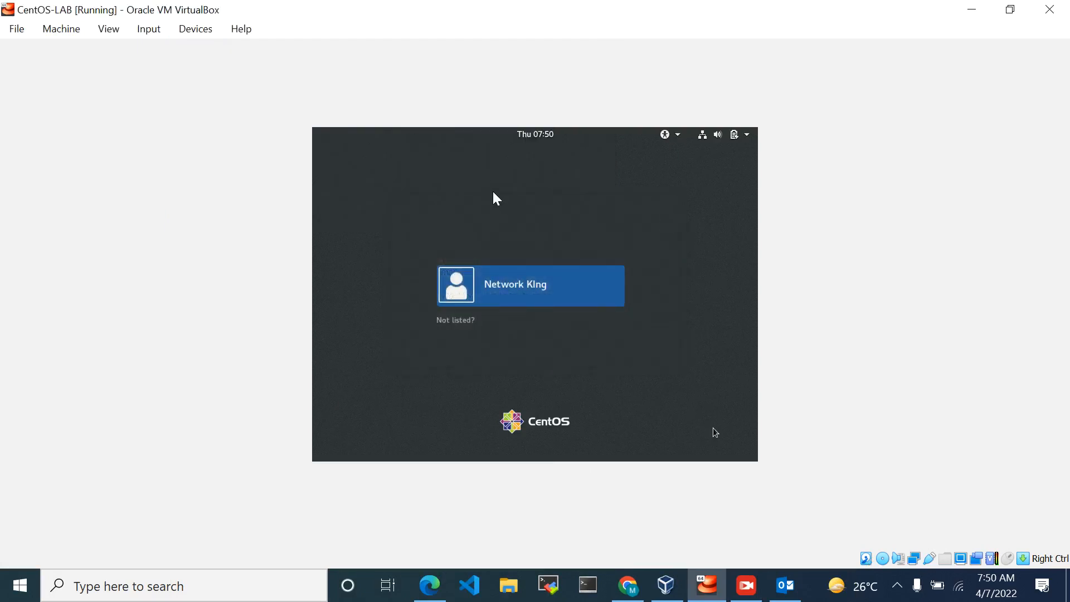
Eject CentOS-7-x86_64-DVD-2009.iso from the virtual machine's optical drive, forcing the unmount
click(198, 32)
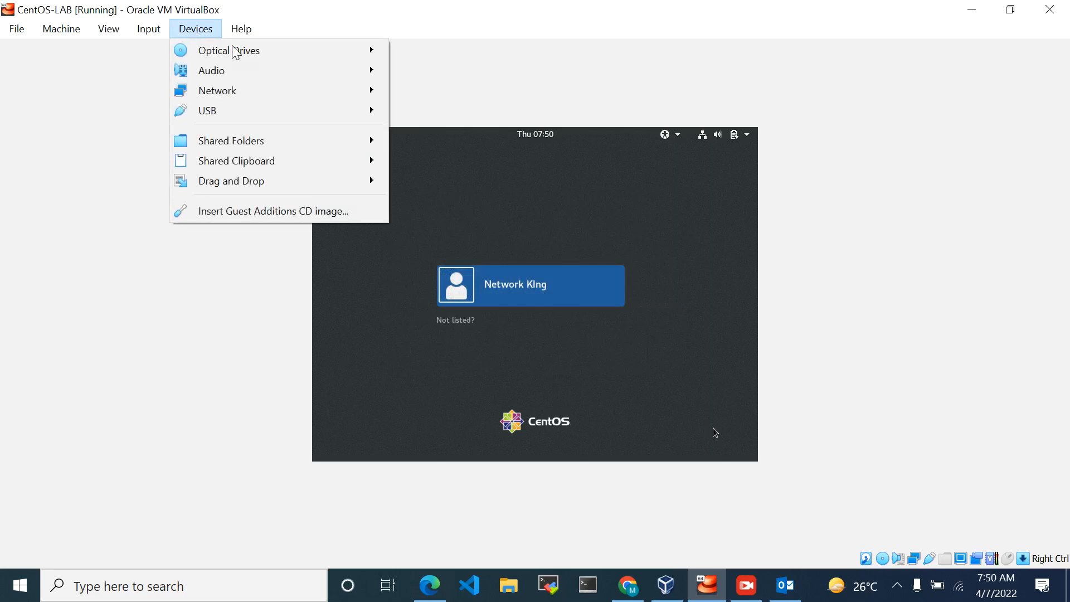
mouse_move(262, 55)
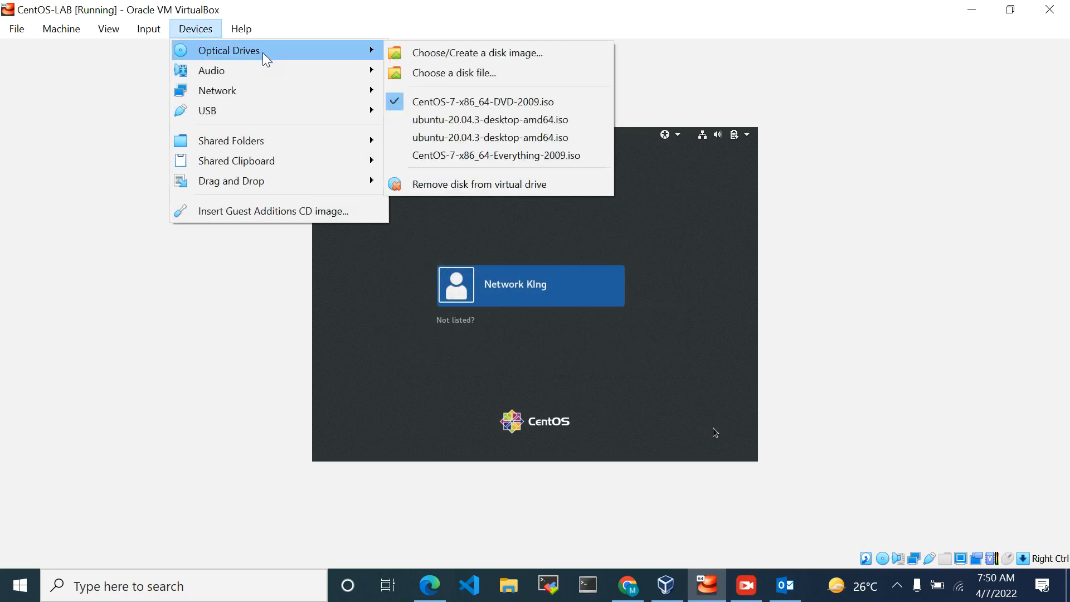
click(410, 106)
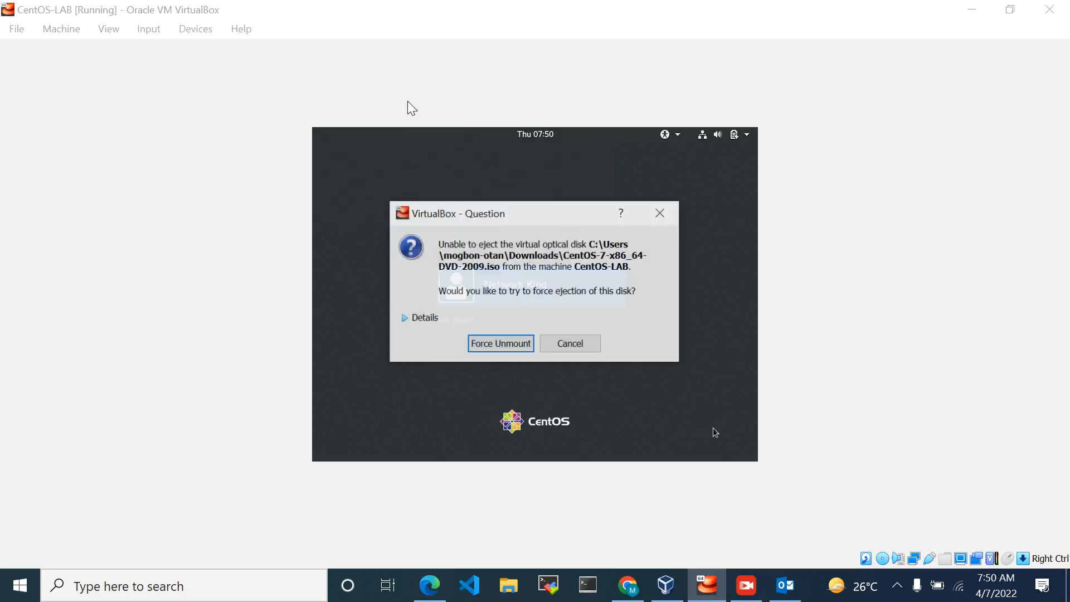
click(501, 347)
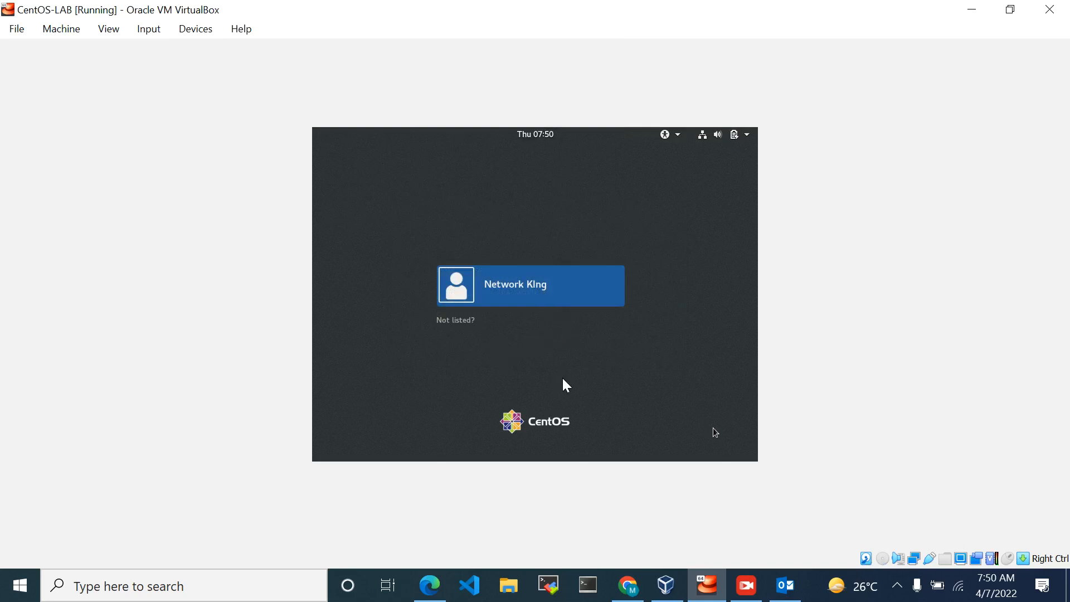
click(747, 586)
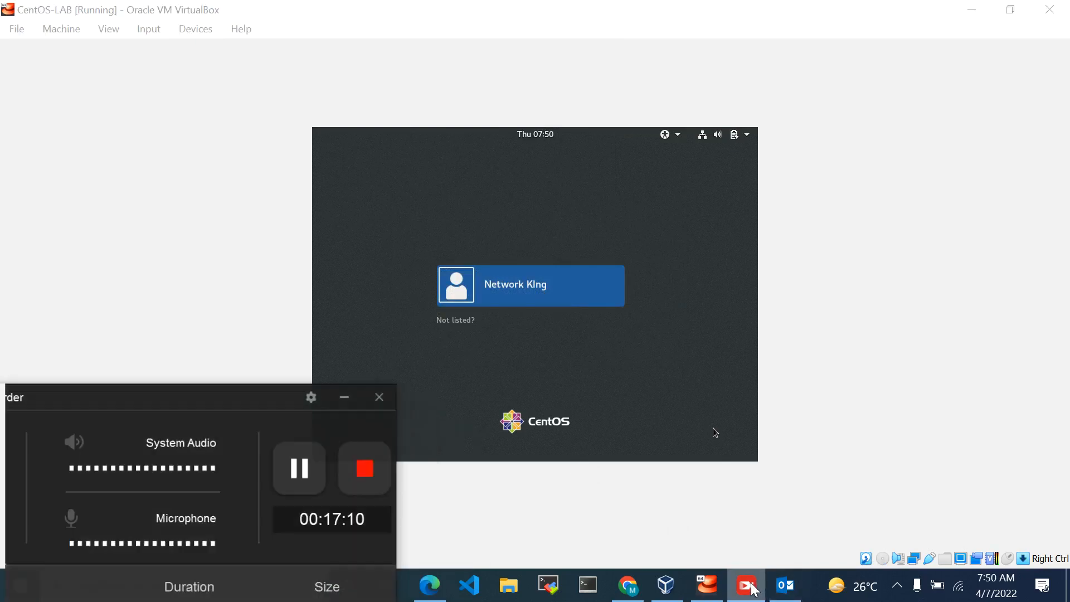
click(313, 473)
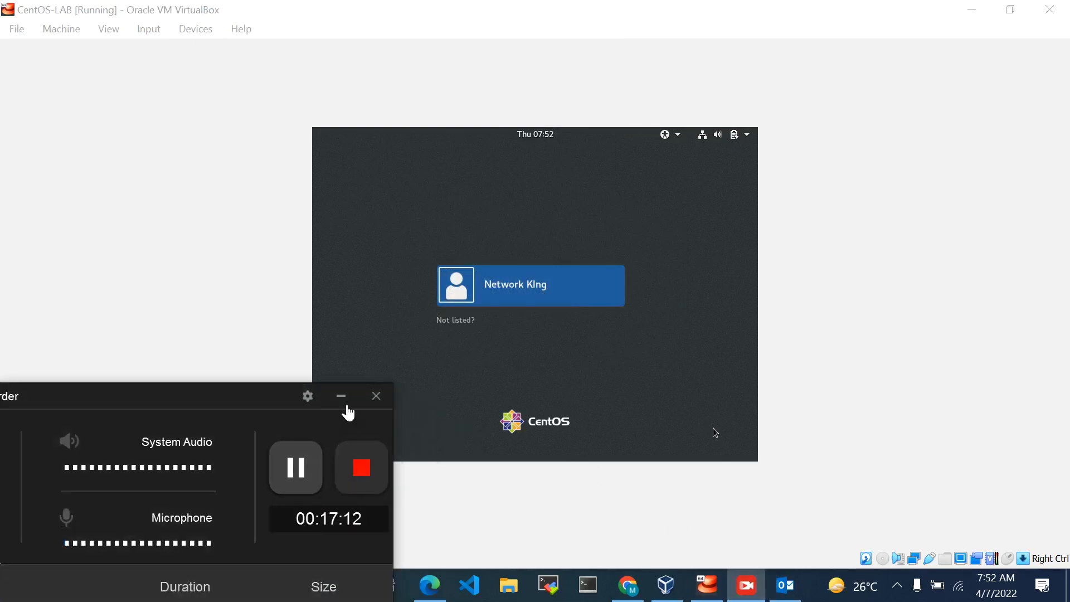
click(340, 399)
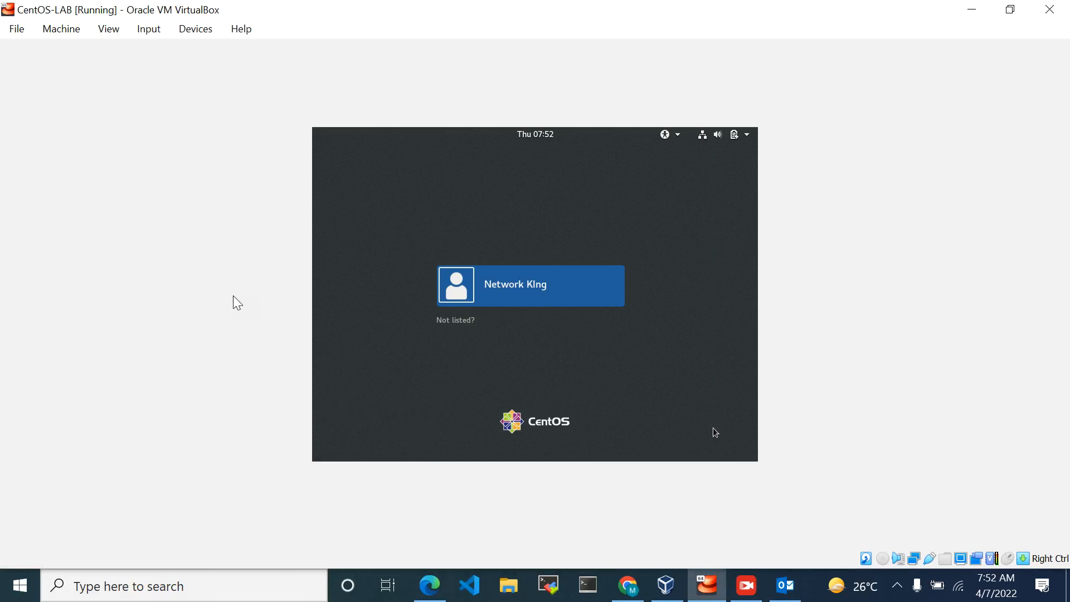
Reset the CentOS-LAB virtual machine and confirm the restart
click(68, 29)
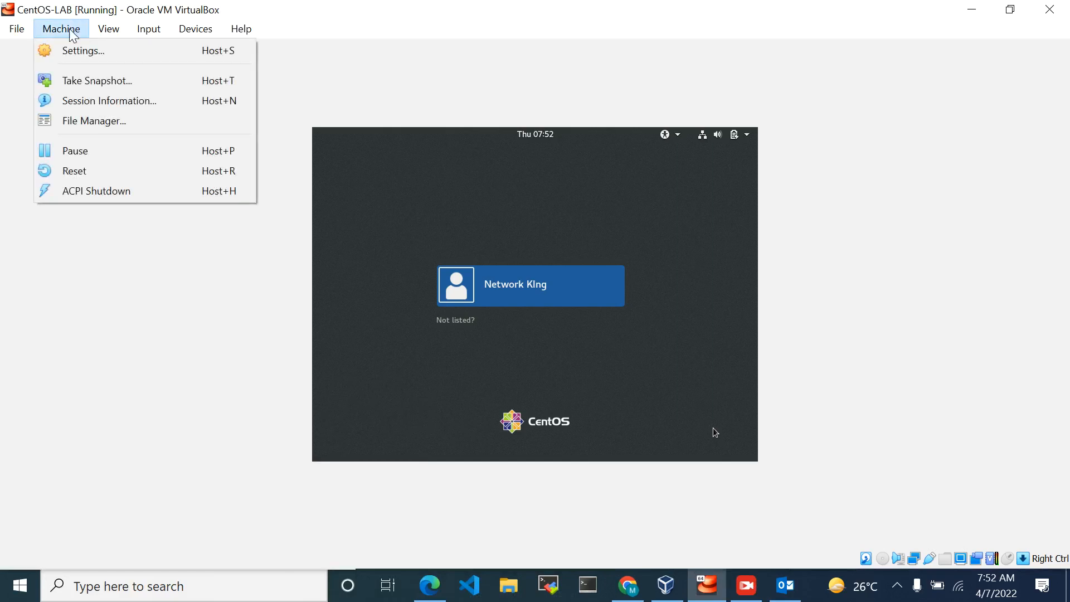
click(88, 171)
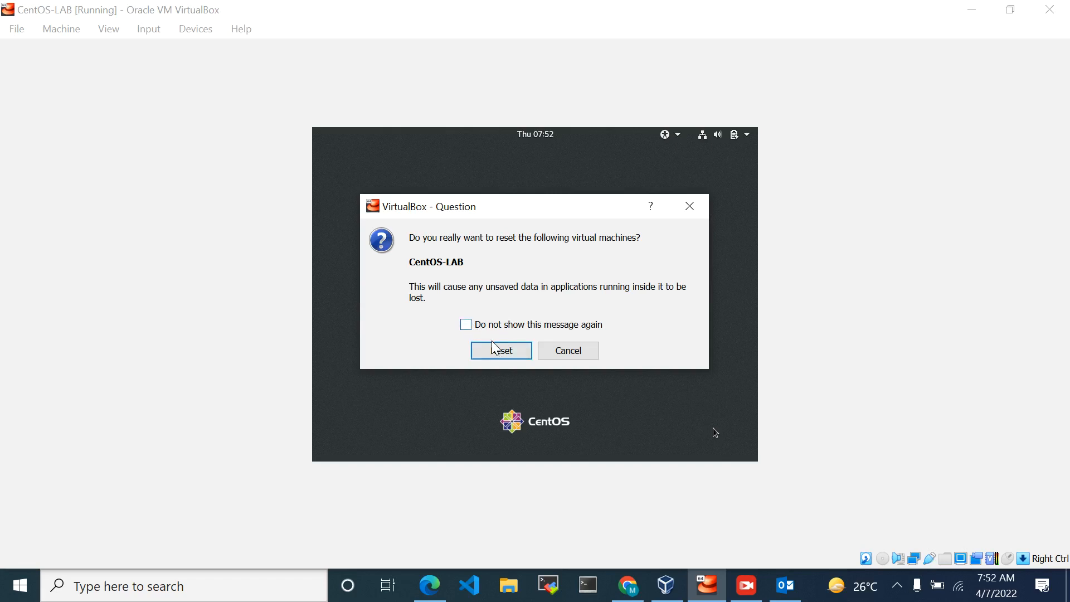
click(502, 354)
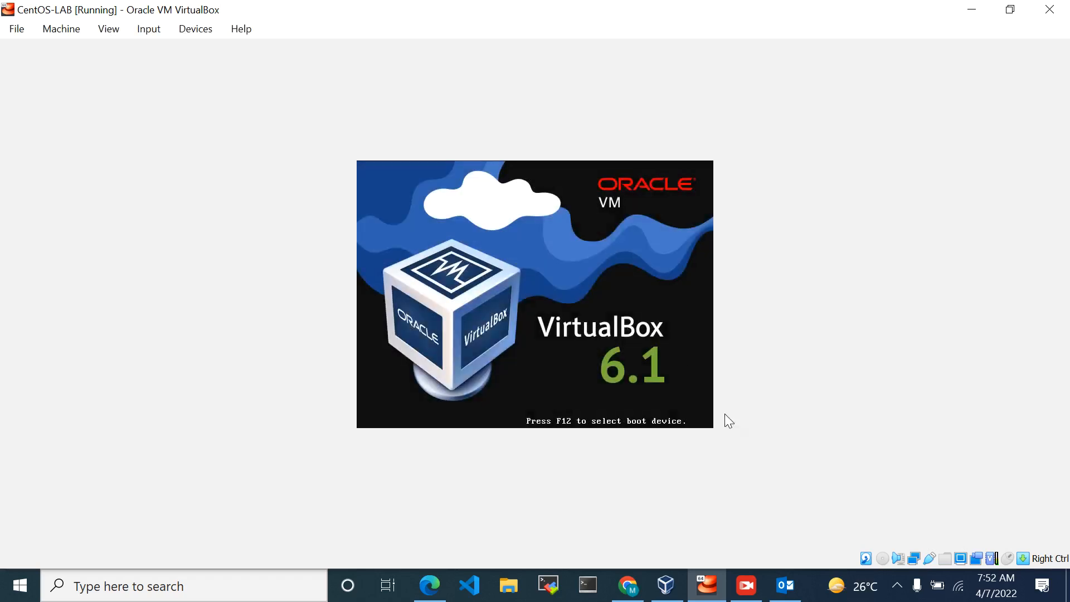
click(750, 585)
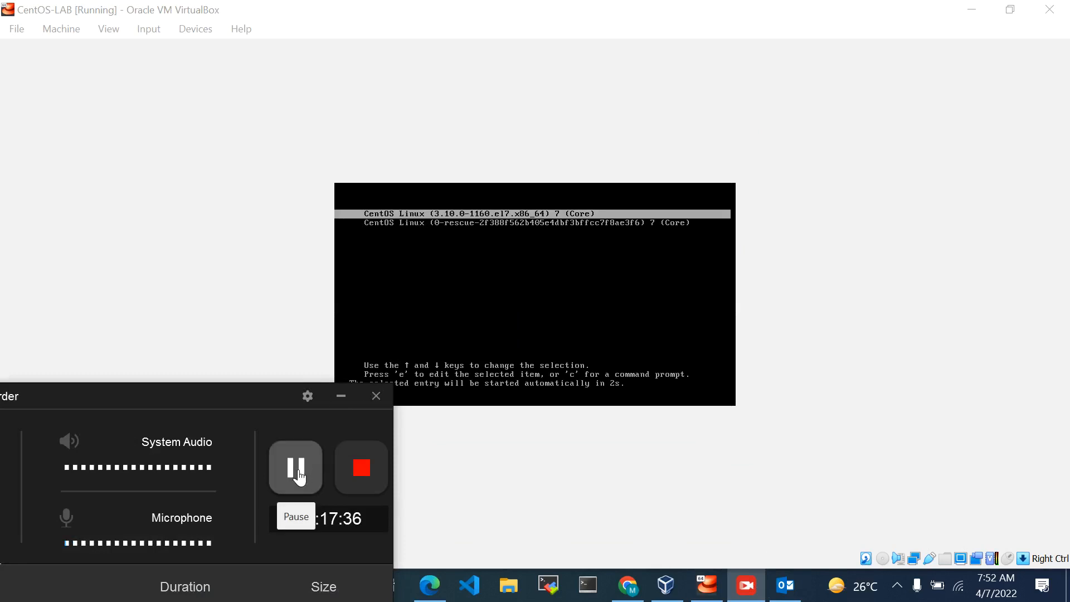
click(344, 396)
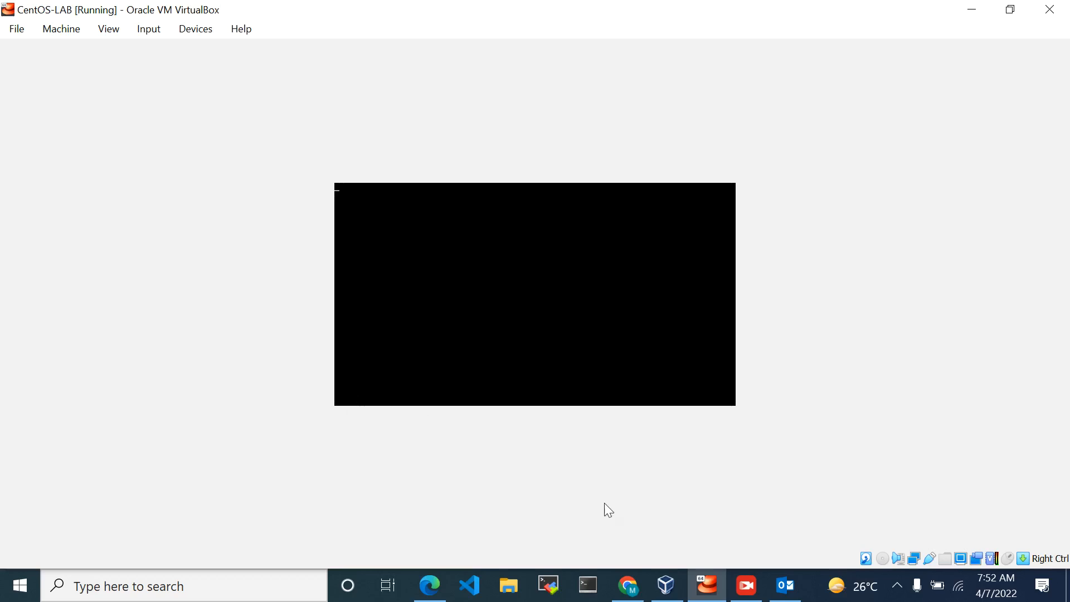
click(746, 585)
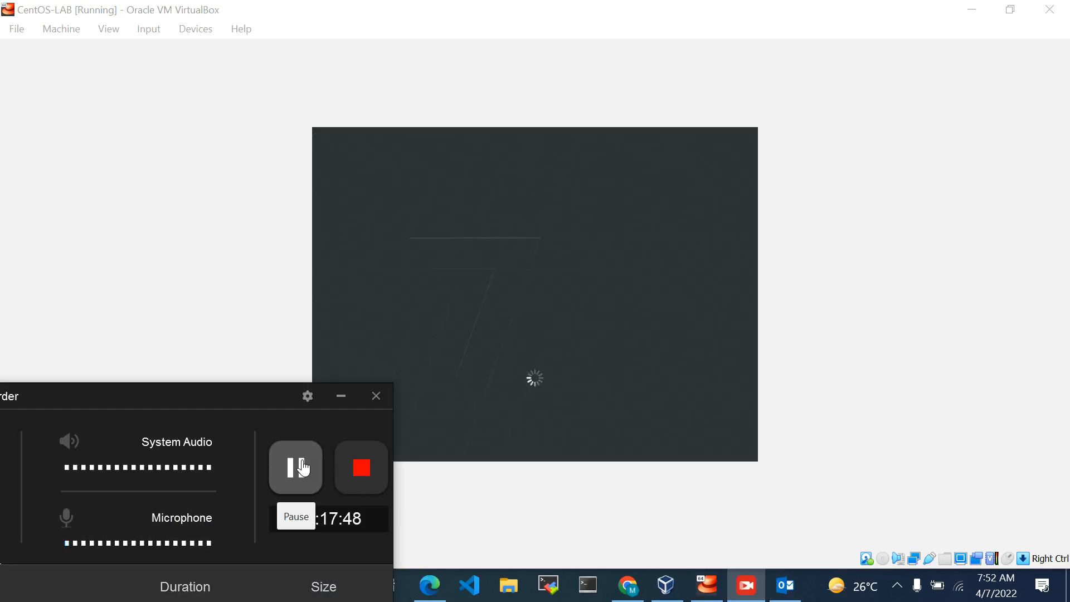
click(341, 397)
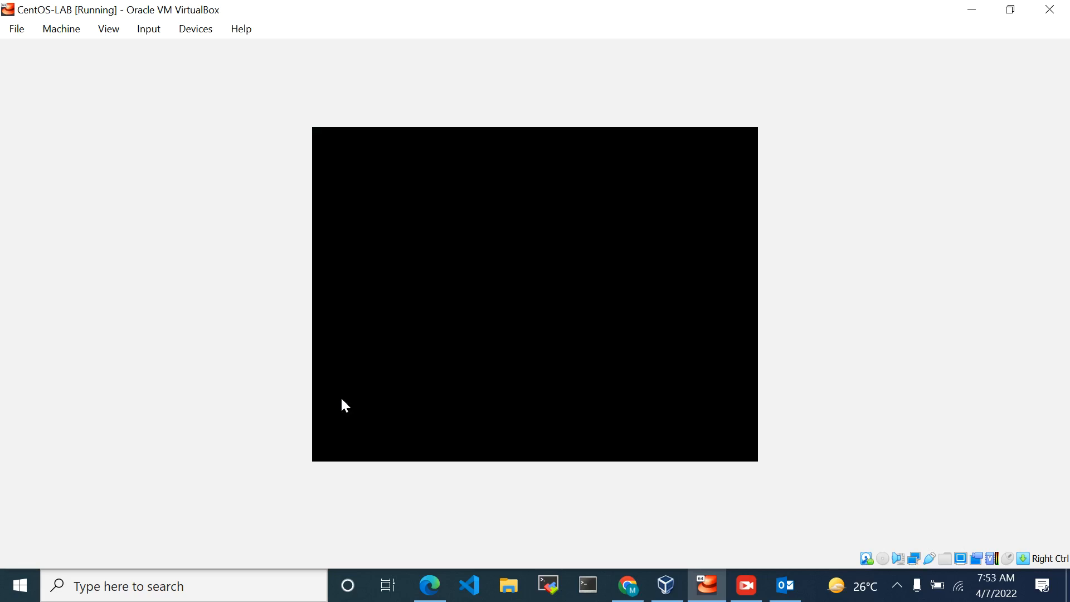
click(746, 585)
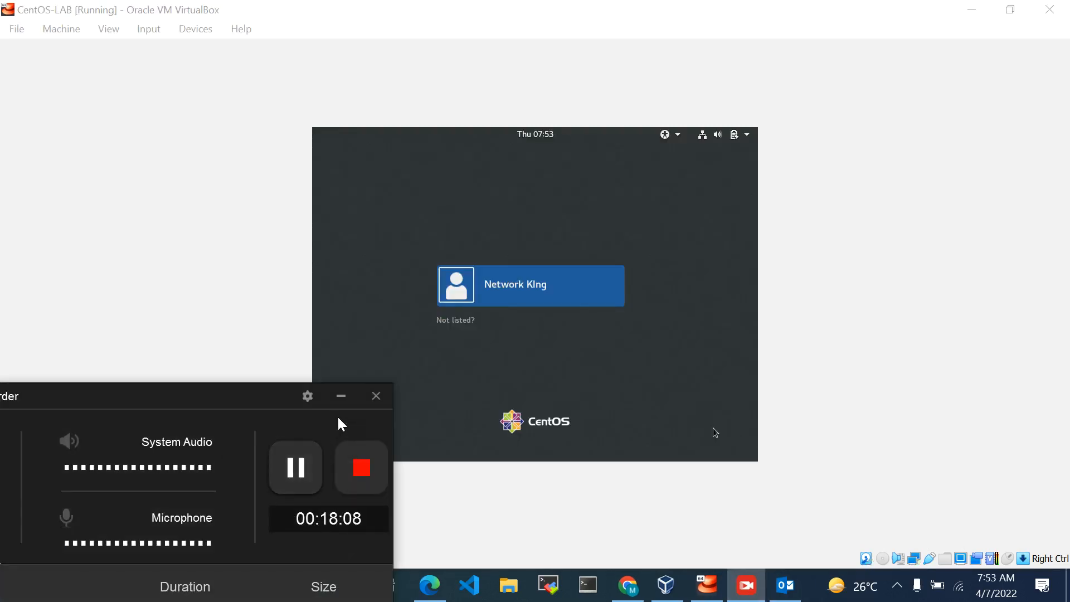
click(345, 400)
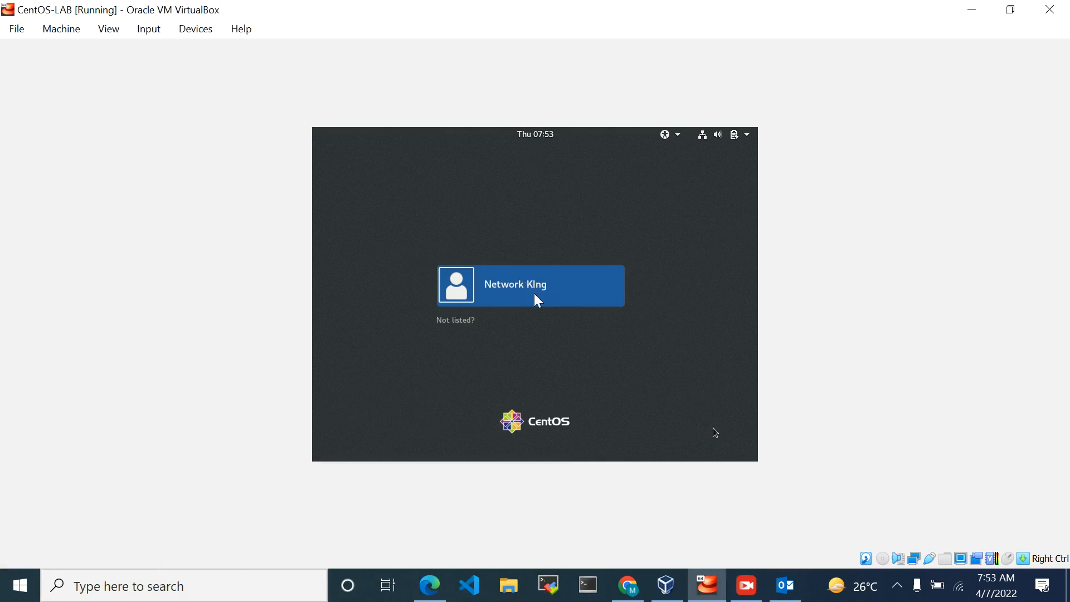
Select the listed user on the CentOS login screen and try to sign in with the account password
key(Return)
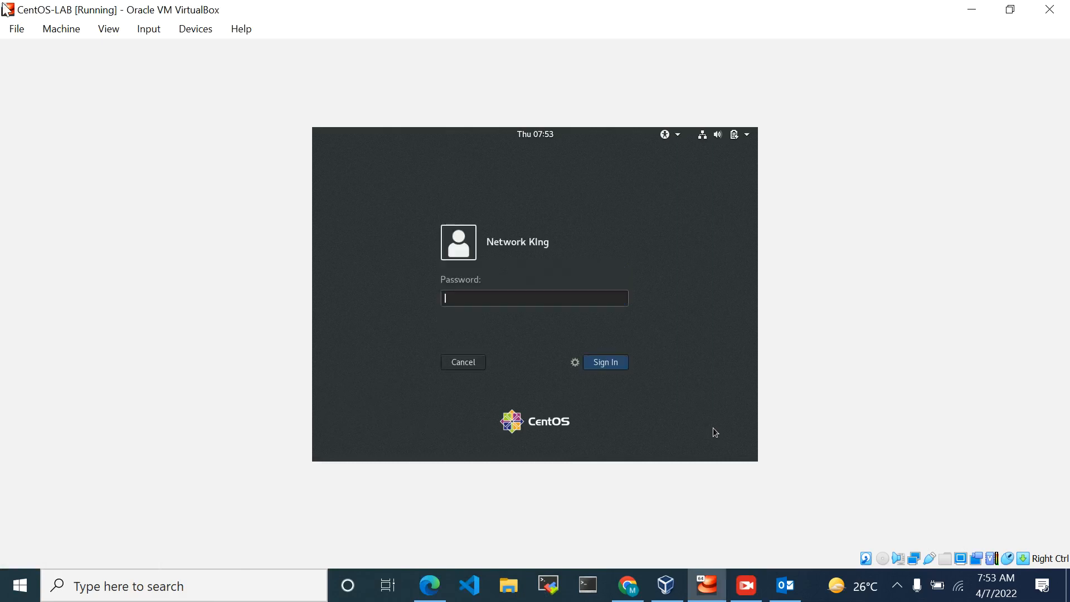
text(*************)
key(Return)
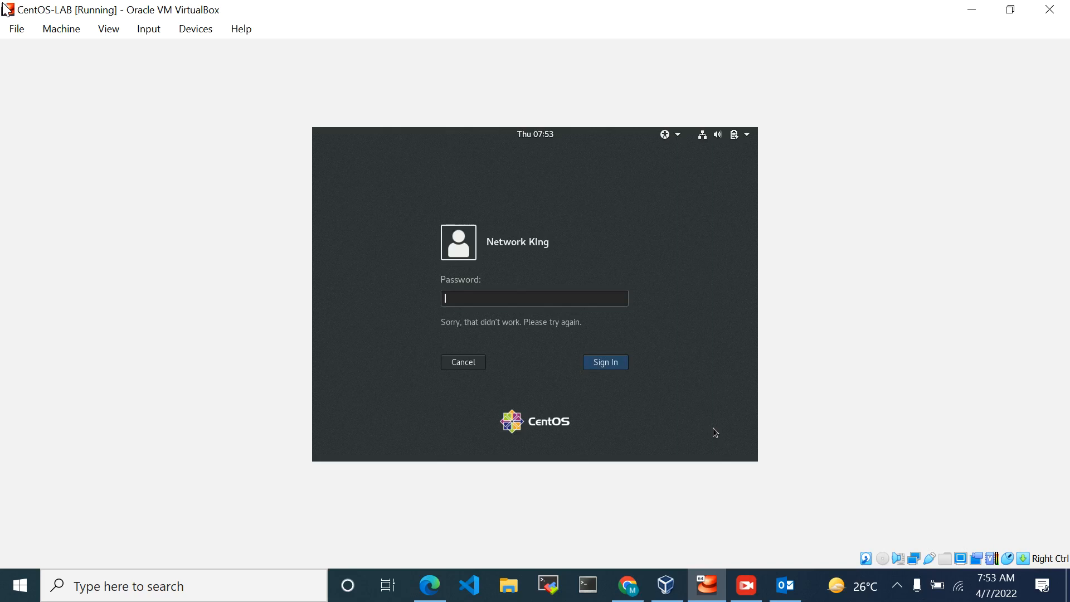
Re-enter the account password for the selected user and try to sign in again
text(***************)
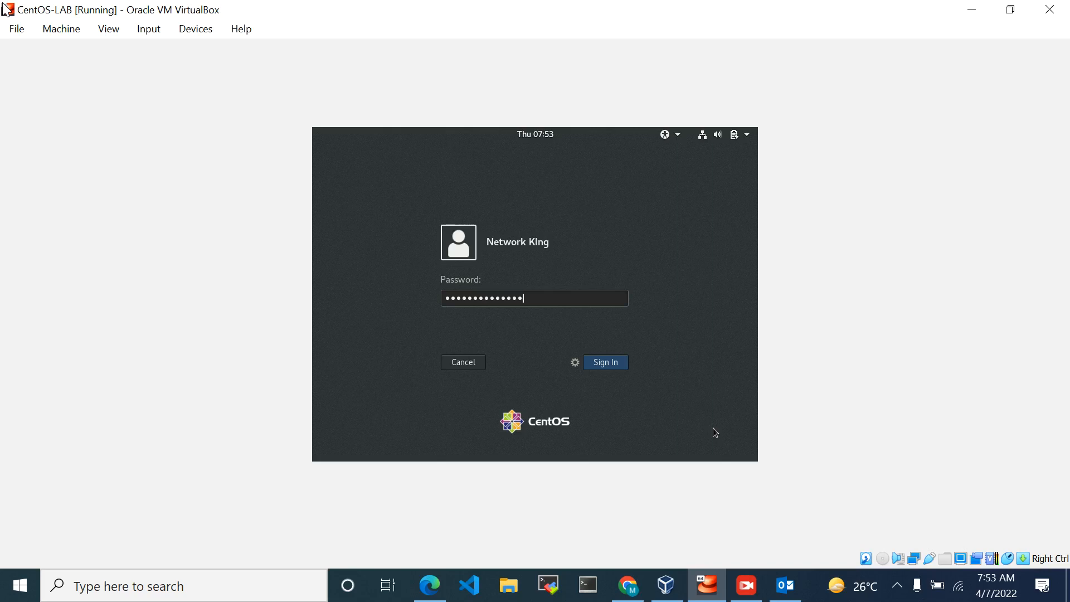
text(*)
key(Return)
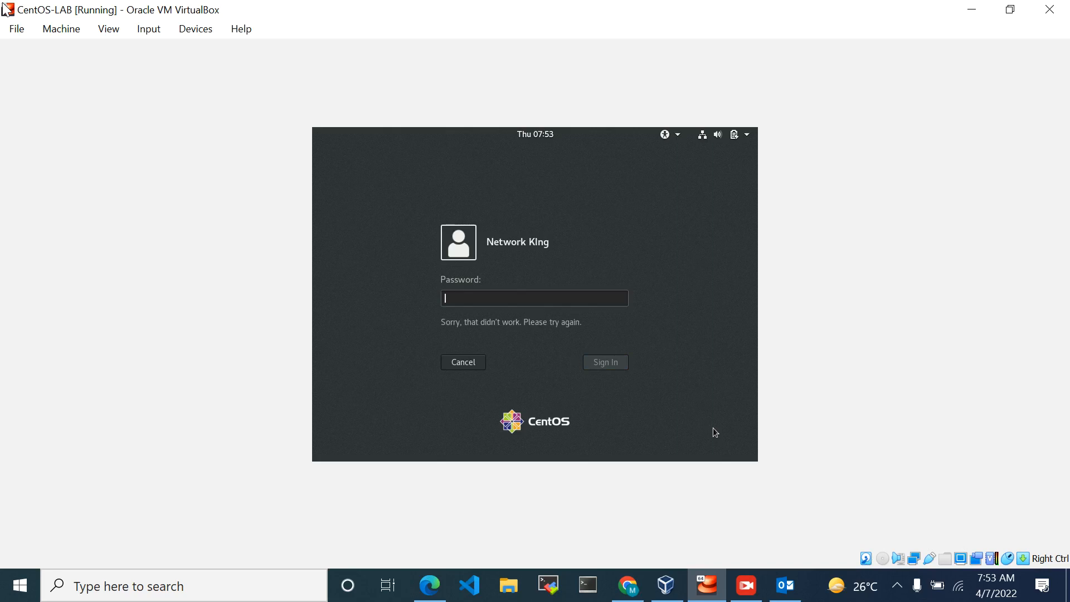
Try a third sign-in, entering the account password with adjusted capitalization
key(Caps_Lock)
text(*)
key(Caps_Lock)
text(*************)
key(Return)
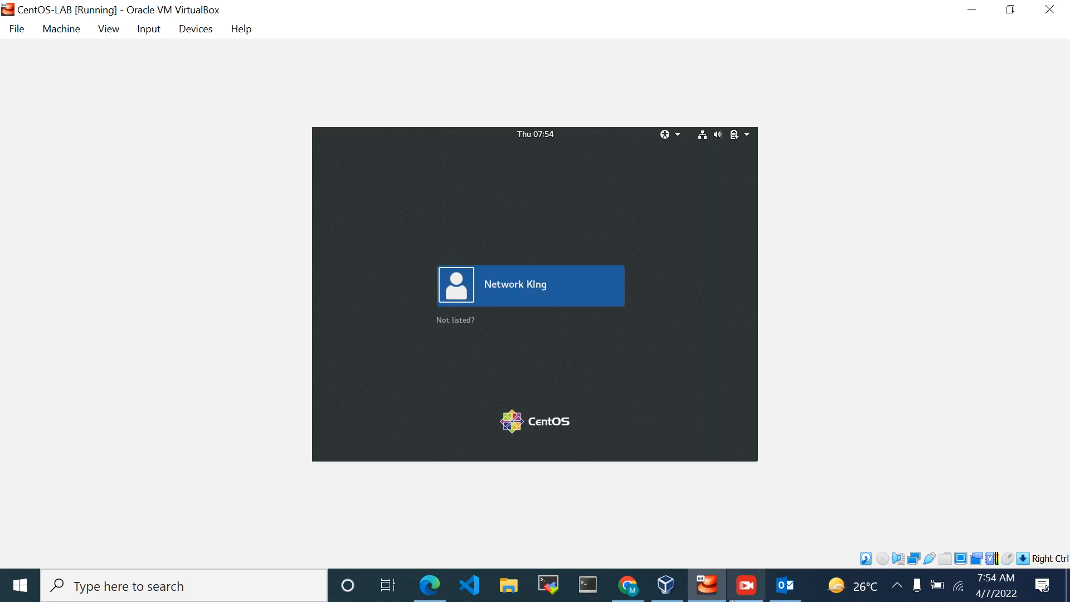
click(746, 585)
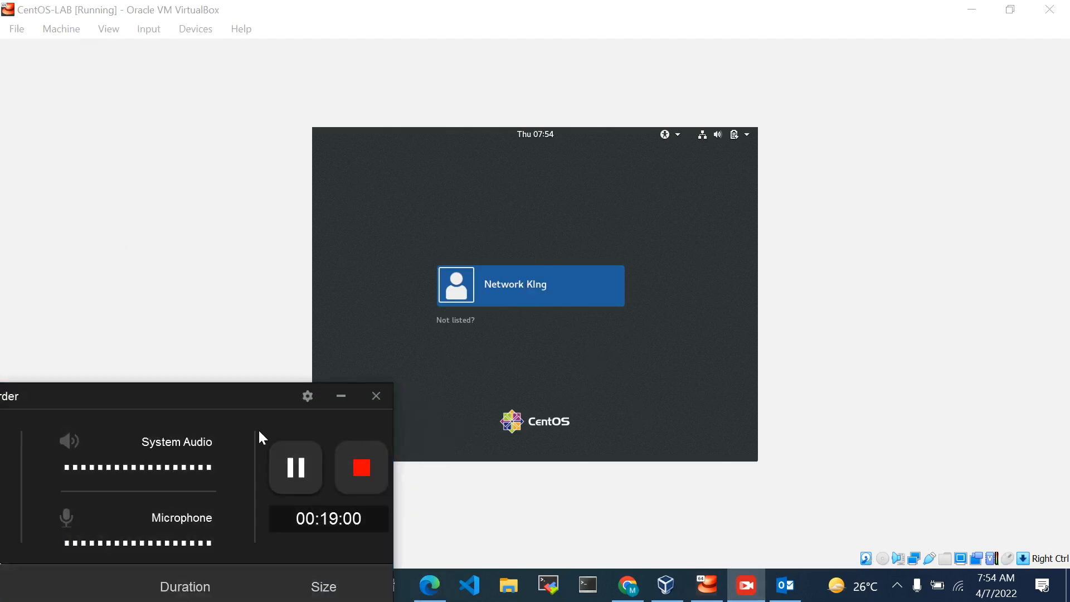
click(296, 468)
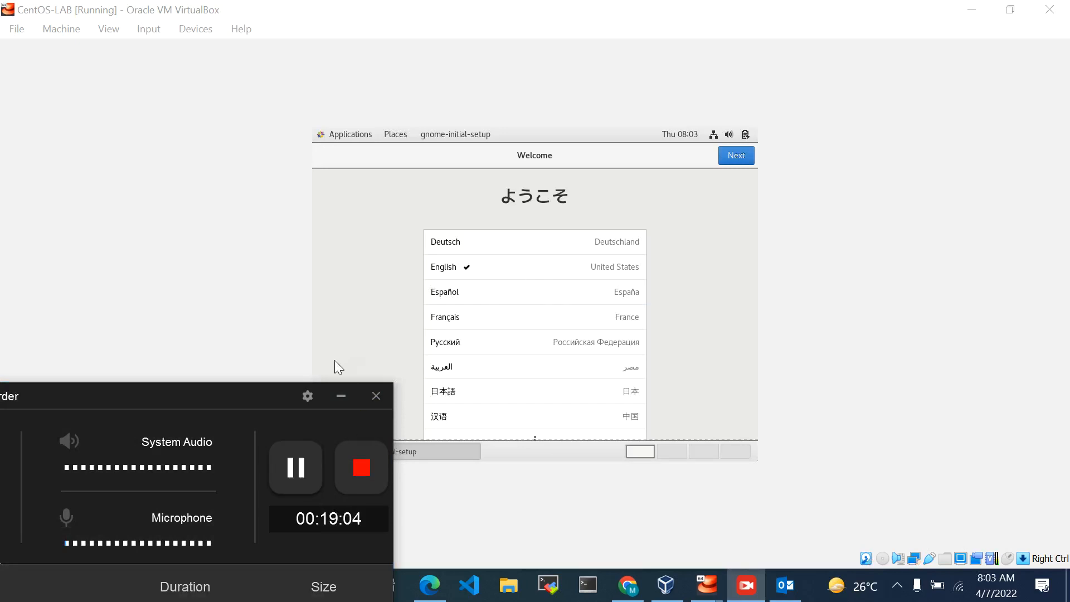
click(341, 396)
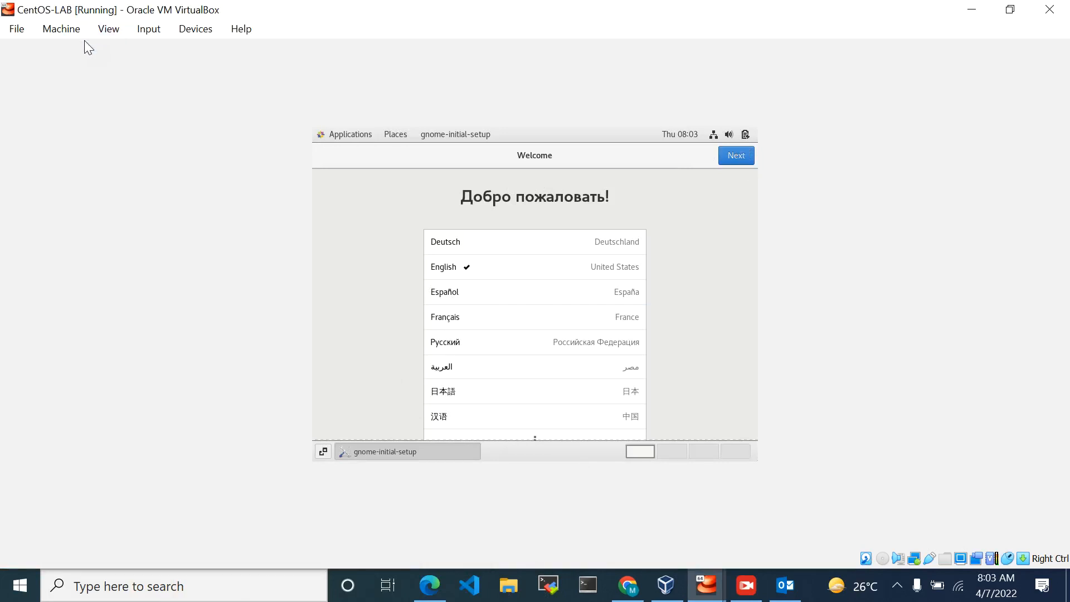
Keep English (United States) as the welcome language and continue to the keyboard layout selection
click(736, 156)
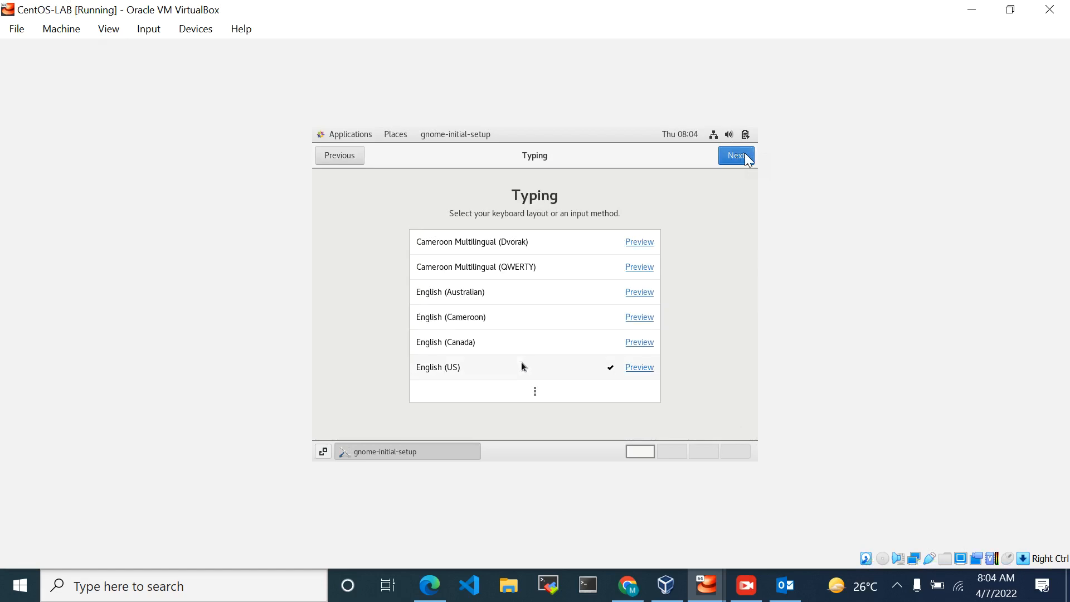
Keep the English (US) keyboard layout and Location Services on, finish the initial setup and start using CentOS Linux
click(736, 155)
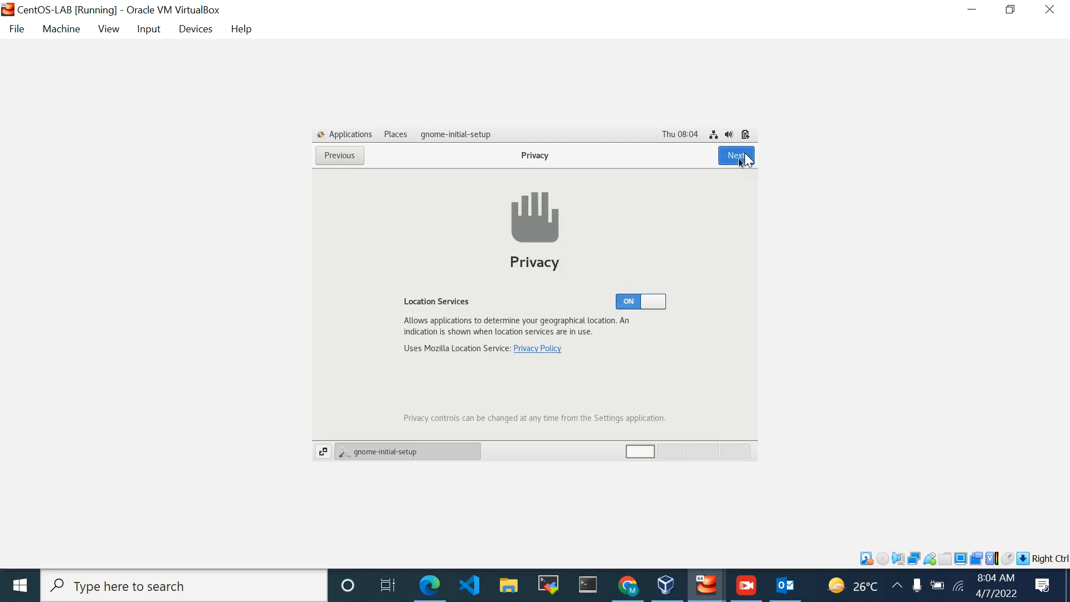
click(738, 159)
click(740, 160)
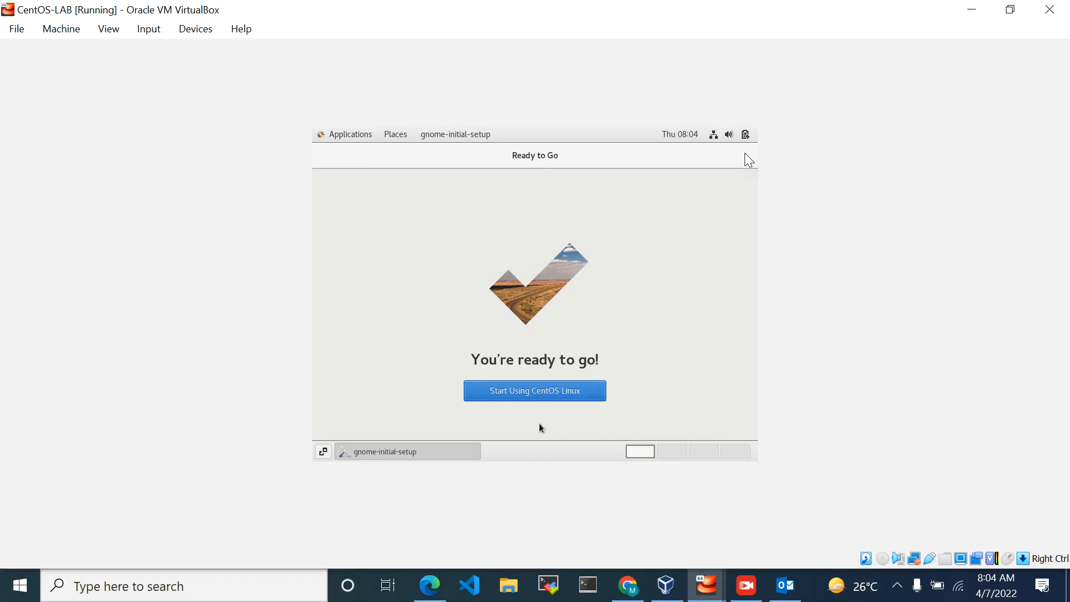
click(552, 390)
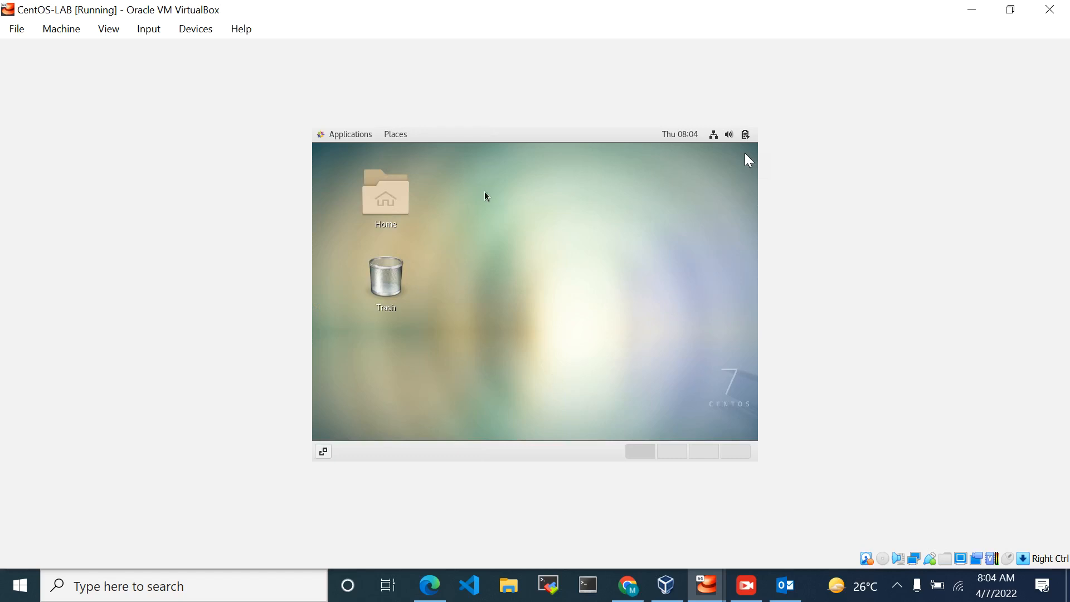
Open a terminal from the CentOS desktop and run pwd to print the working directory
right_click(488, 177)
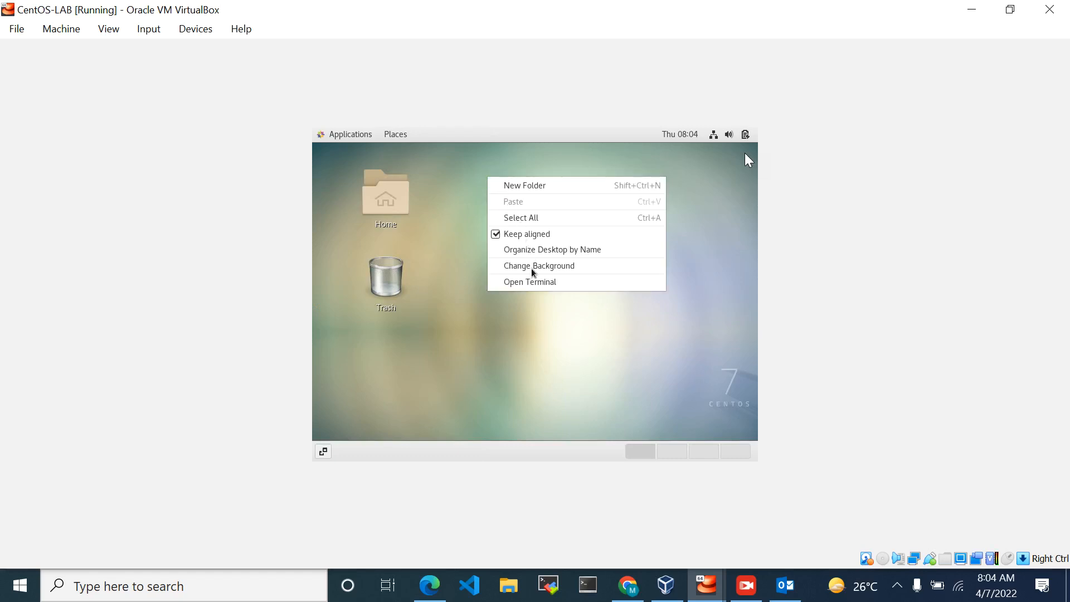
click(535, 285)
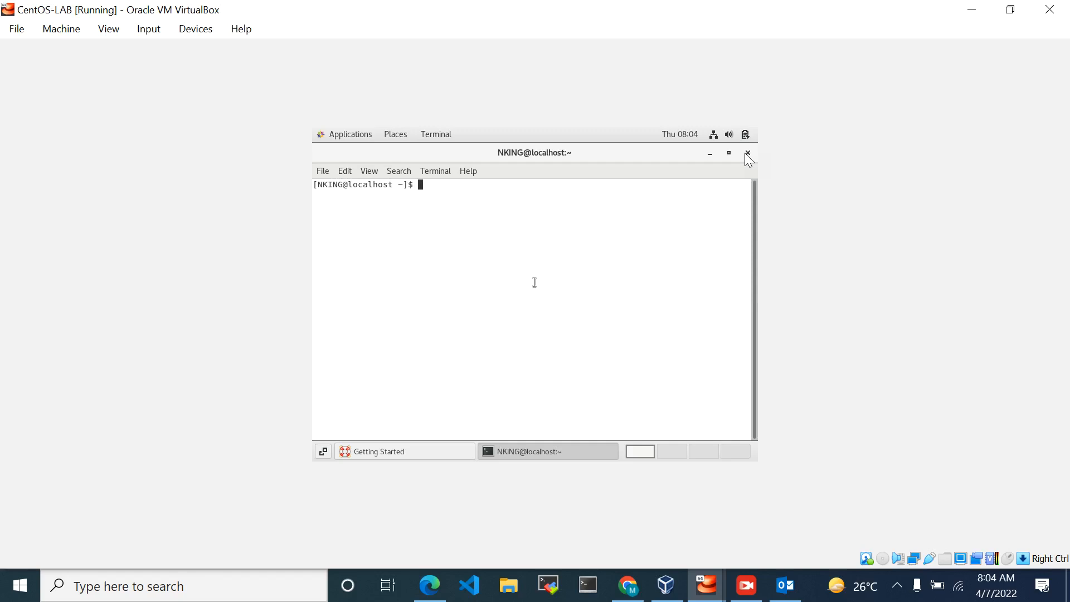
text(pwd)
key(Return)
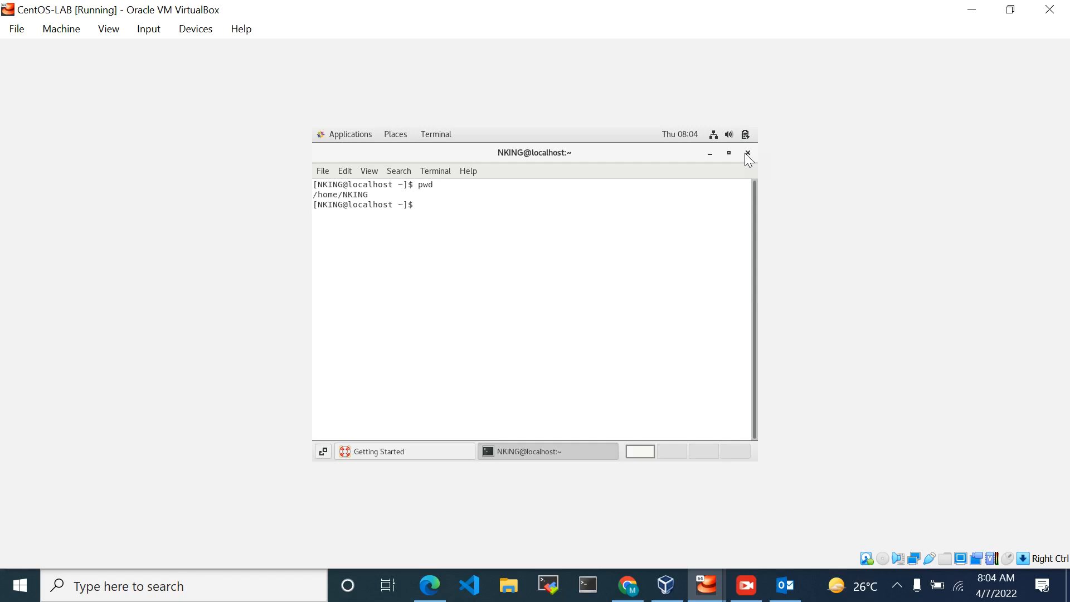